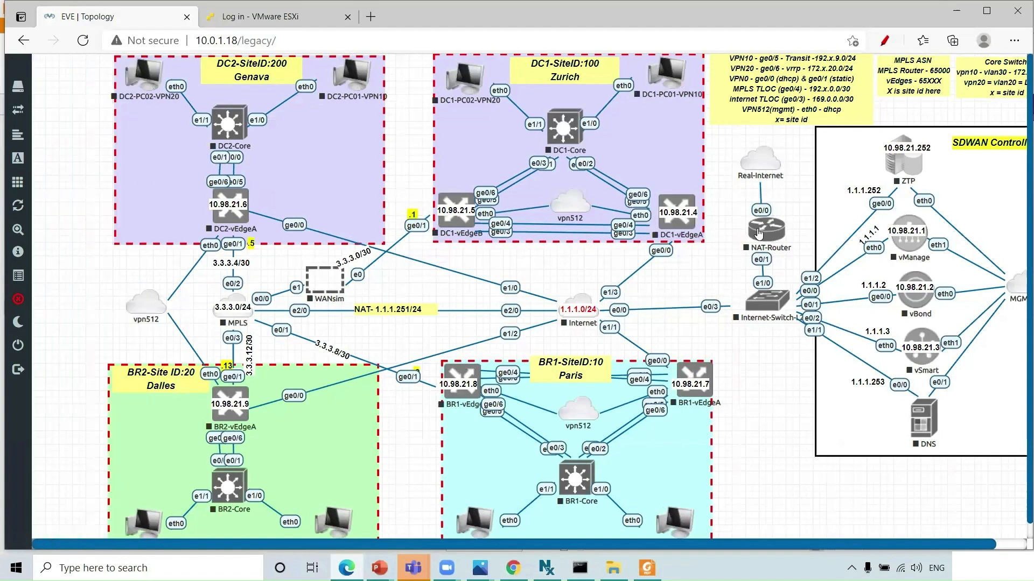
- Start the NAT-Router and Internet-Switch-L2 nodes
{"action": "left_click", "coordinate": [764, 231]}
{"action": "left_click", "coordinate": [799, 259]}
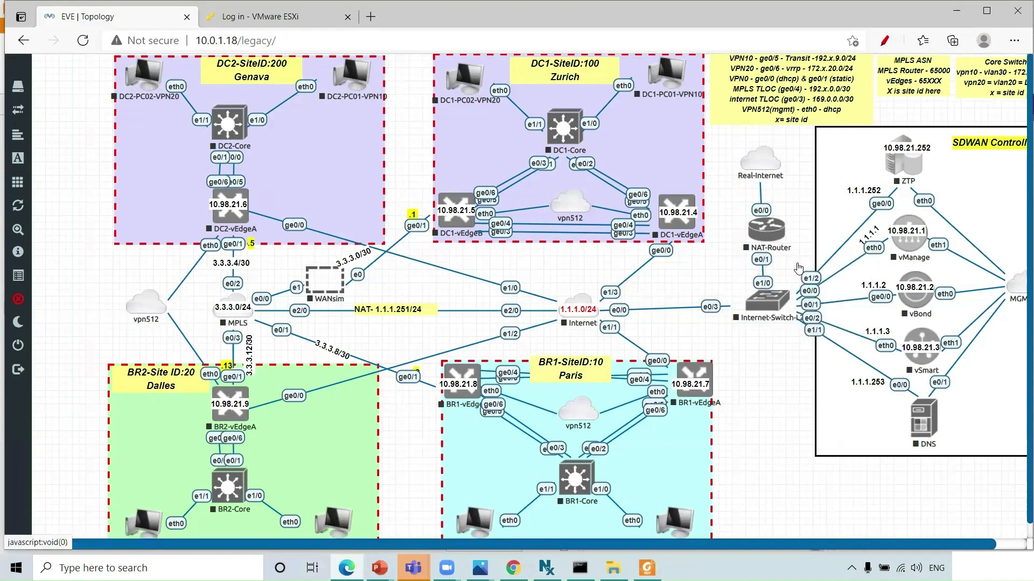
{"action": "left_click", "coordinate": [771, 304]}
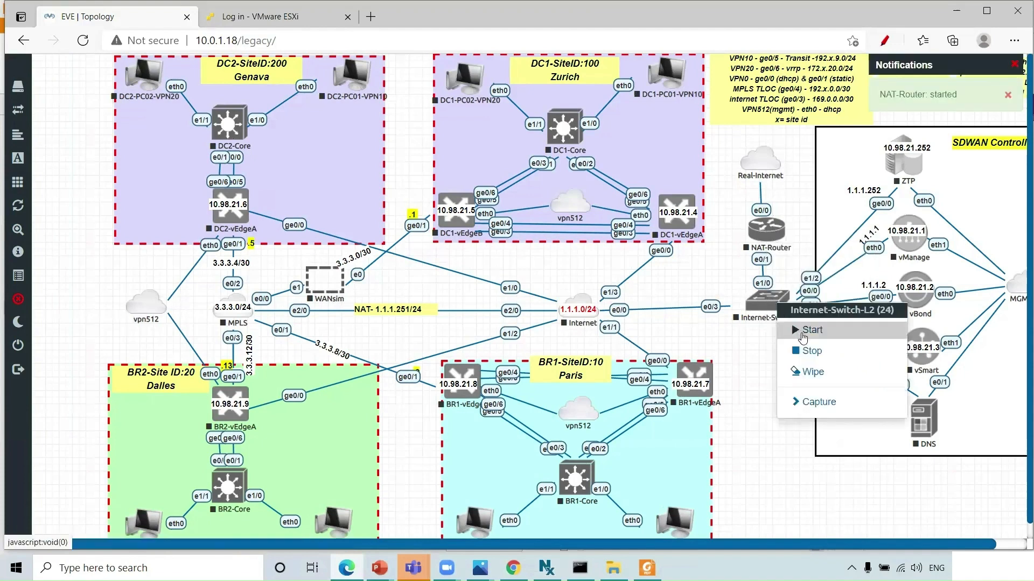
{"action": "left_click", "coordinate": [804, 332]}
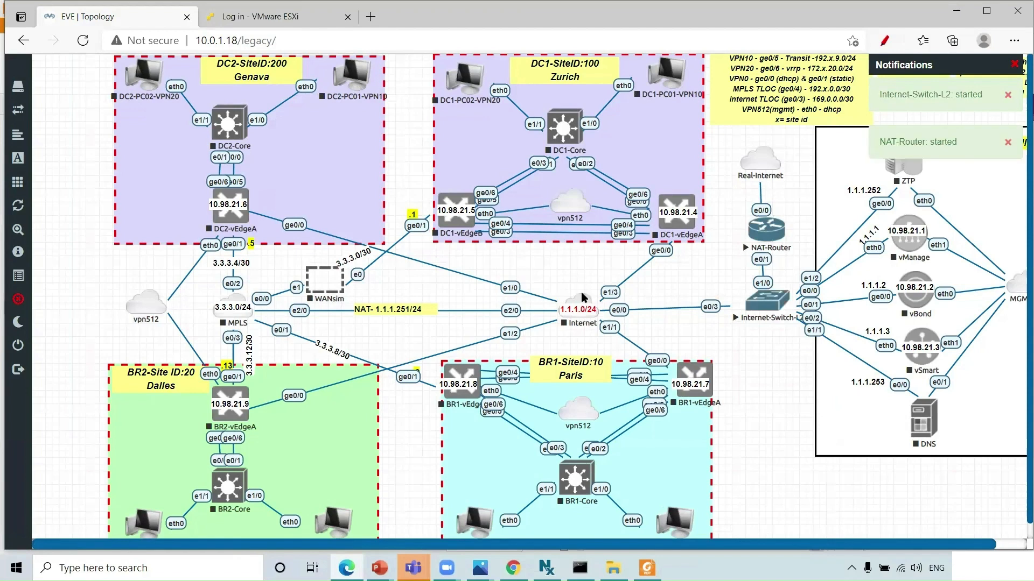
- Start the Internet and MPLS cloud nodes
{"action": "left_click", "coordinate": [583, 305]}
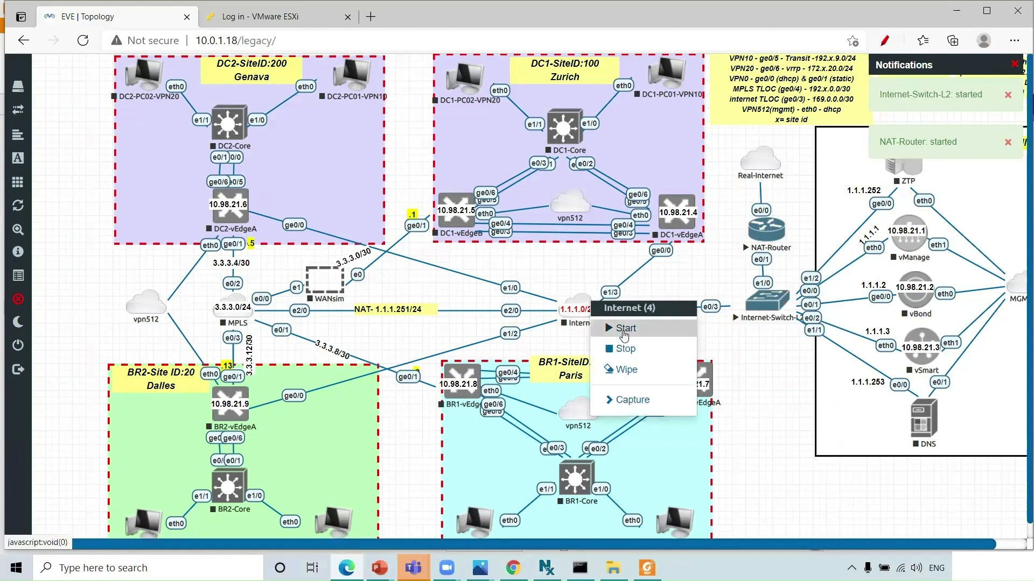
{"action": "left_click", "coordinate": [614, 327]}
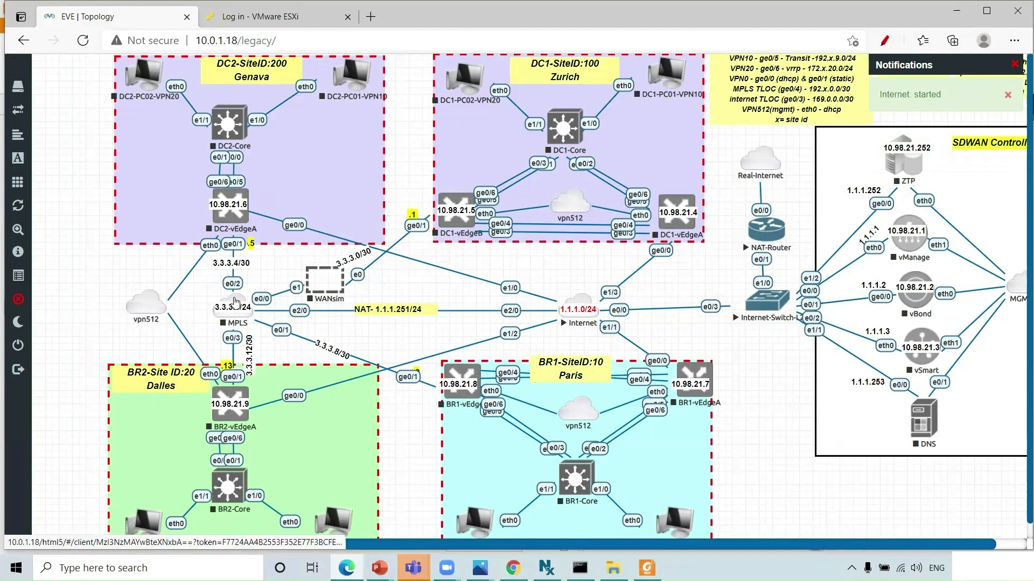
{"action": "right_click", "coordinate": [243, 308]}
{"action": "left_click", "coordinate": [273, 327]}
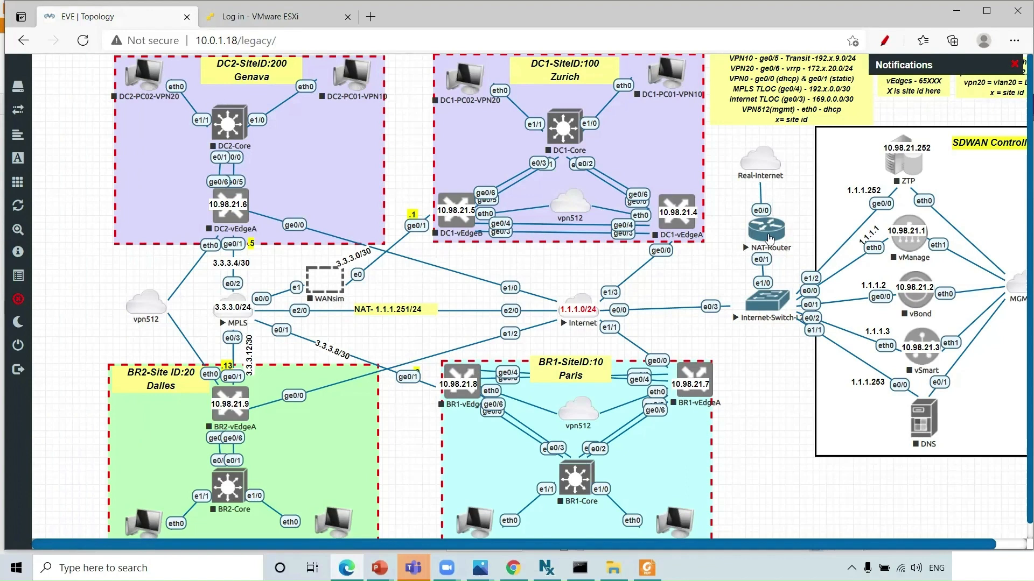
- In the NAT-Router console, enter configuration mode and set hostname NAT-Router
{"action": "left_click", "coordinate": [769, 238]}
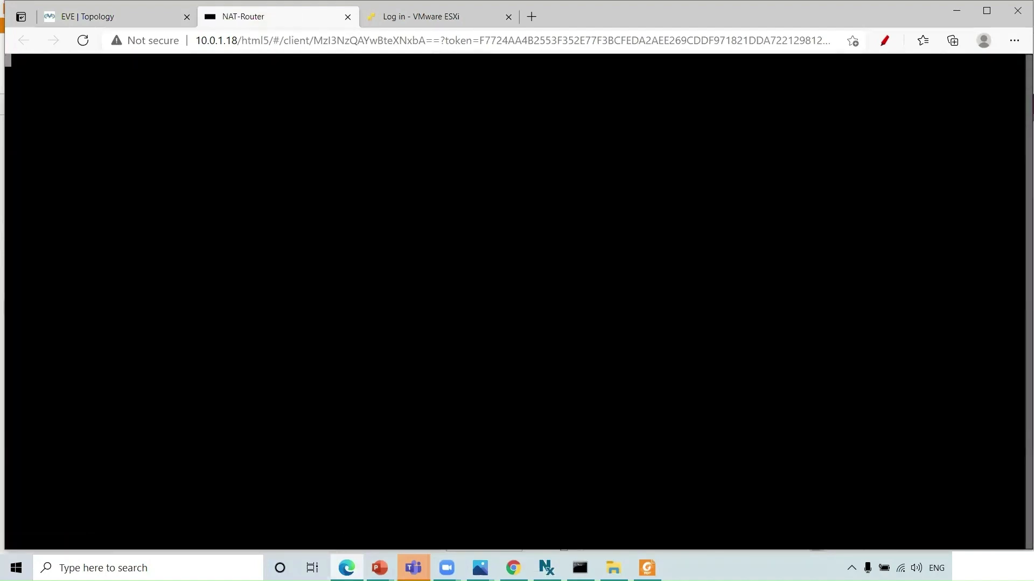
{"action": "key", "text": "Return"}
{"action": "key", "text": "Return"}
{"action": "type", "text": "en"}
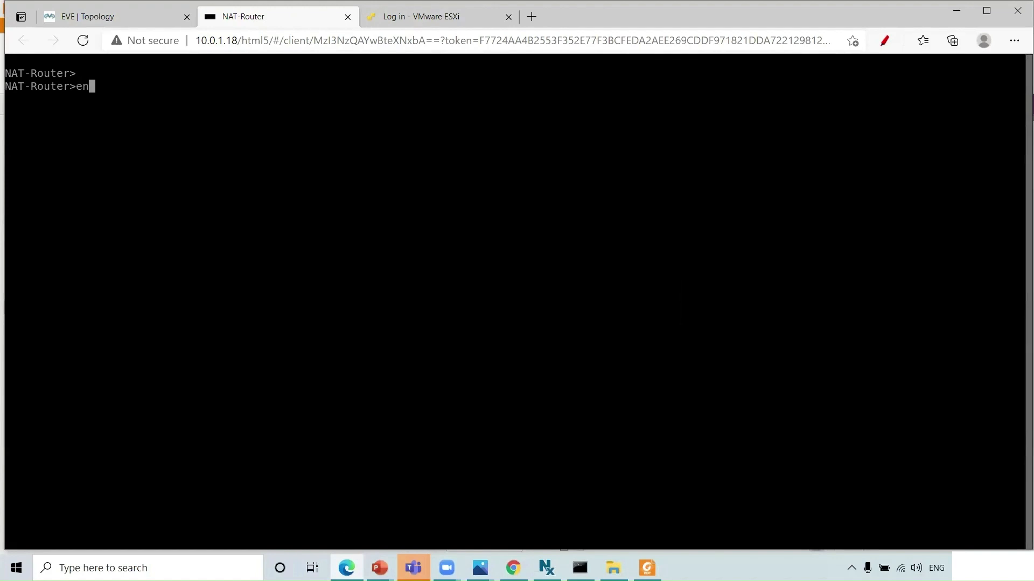
{"action": "key", "text": "Return"}
{"action": "type", "text": "sh"}
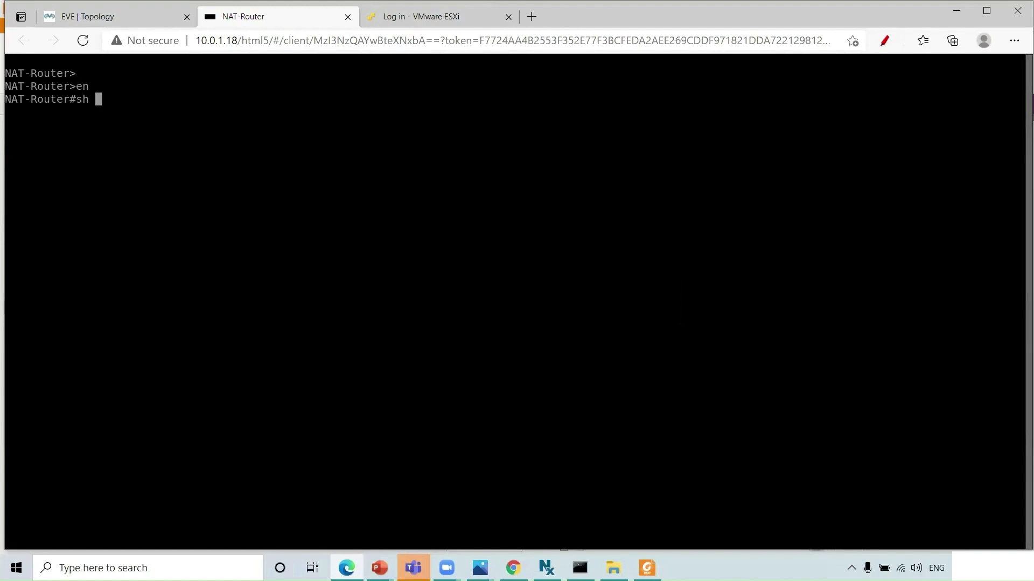
{"action": "key", "text": "BackSpace"}
{"action": "key", "text": "BackSpace"}
{"action": "key", "text": "BackSpace"}
{"action": "type", "text": "conf t"}
{"action": "key", "text": "Return"}
{"action": "type", "text": "hos"}
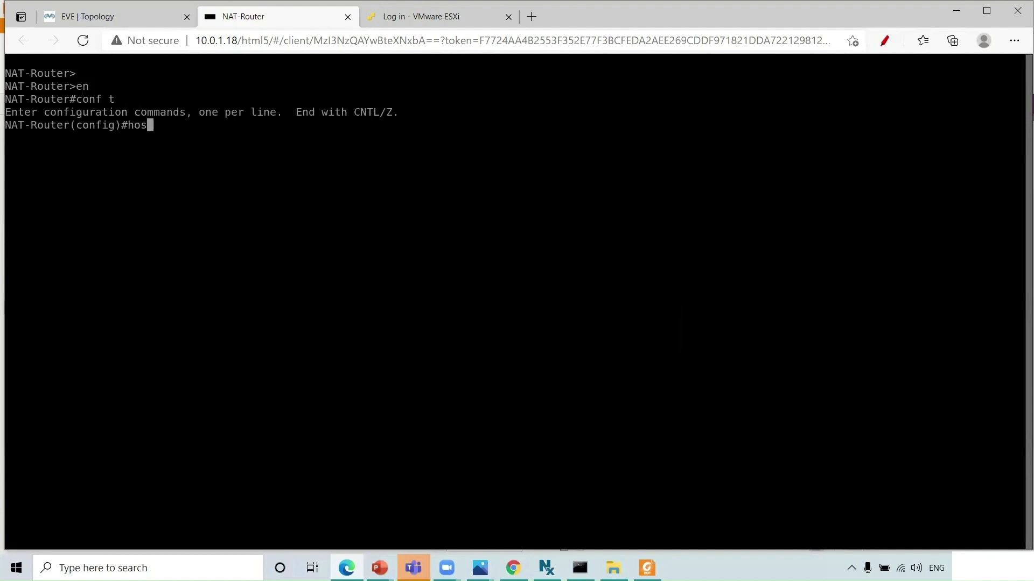
{"action": "key", "text": "Tab"}
{"action": "type", "text": "NAT"}
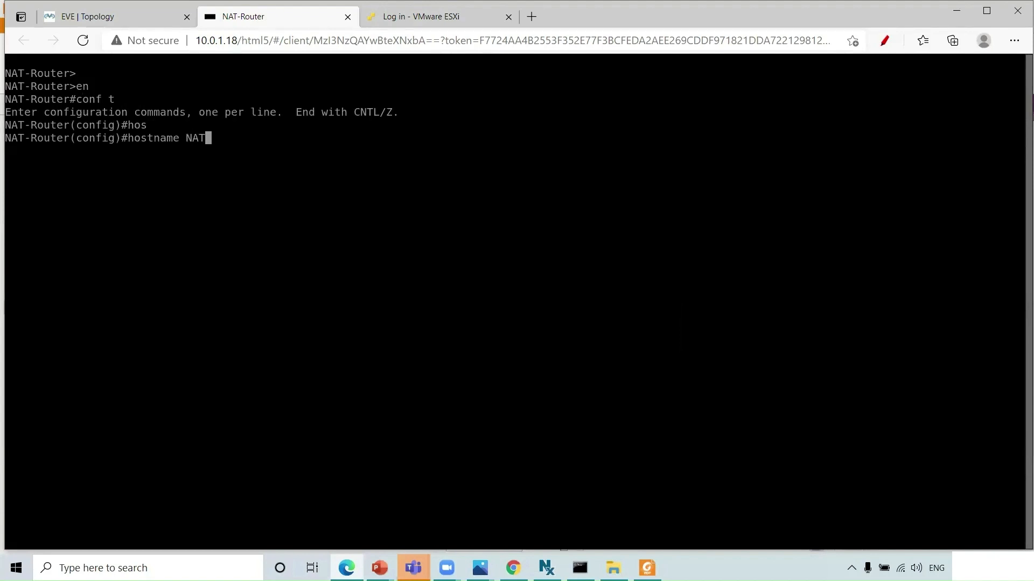
{"action": "type", "text": "-Router"}
{"action": "key", "text": "Return"}
- Set eth0/0 to ip address dhcp, then enter interface eth0/1
{"action": "key", "text": "alt+Tab"}
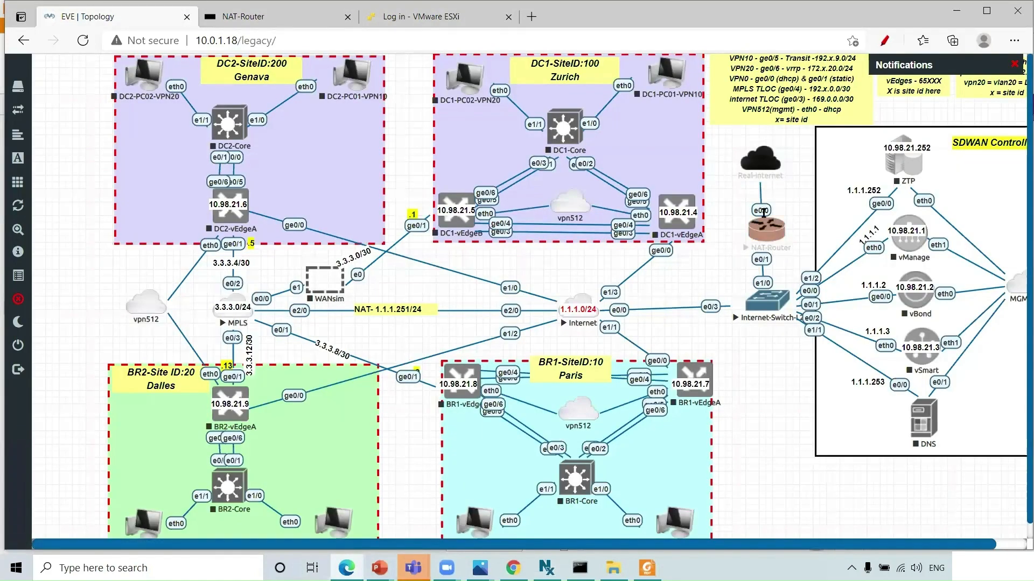
{"action": "key", "text": "alt+Tab"}
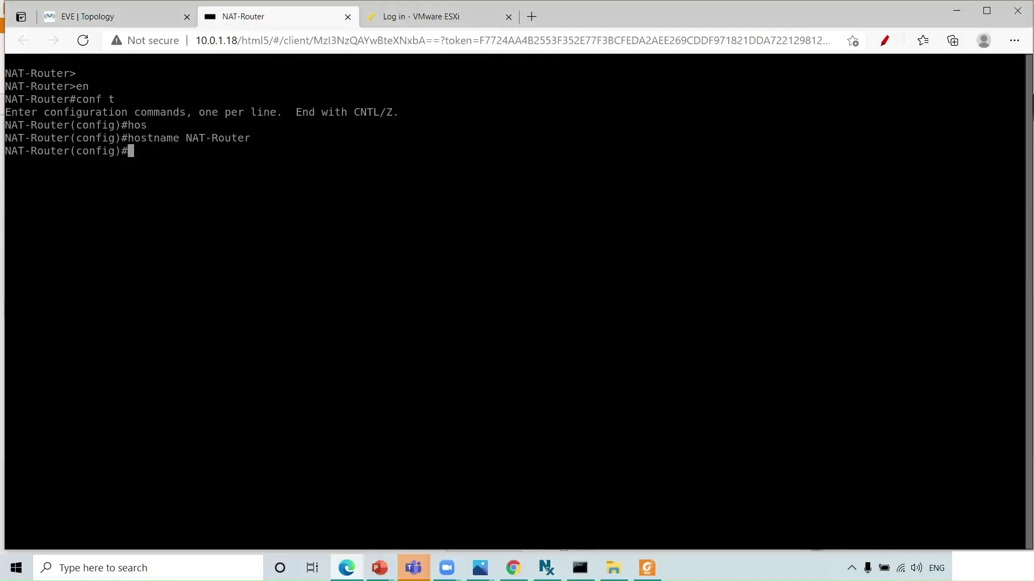
{"action": "type", "text": "int eth0/0"}
{"action": "key", "text": "Return"}
{"action": "type", "text": "ip add"}
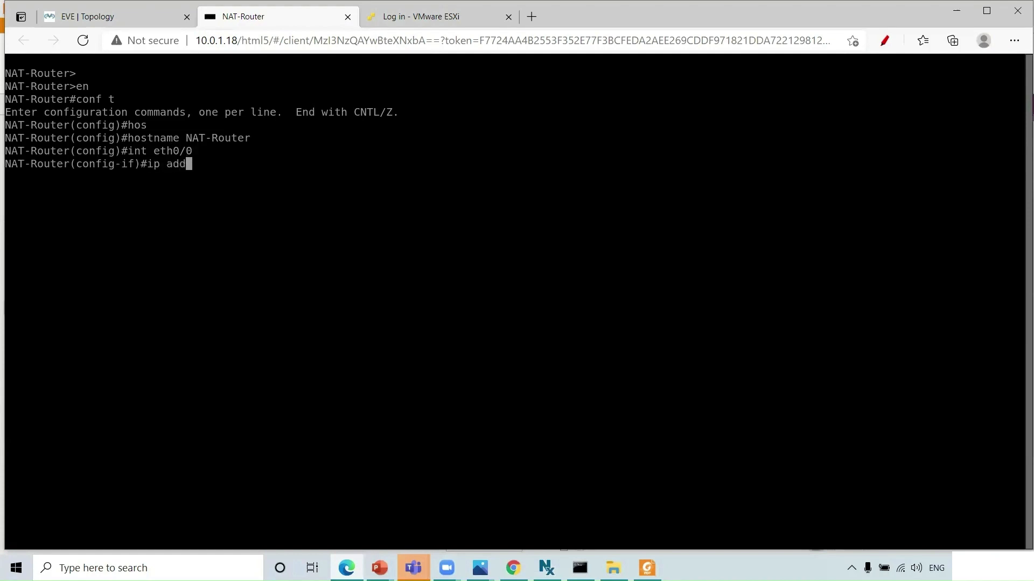
{"action": "key", "text": "Tab"}
{"action": "type", "text": "dh"}
{"action": "key", "text": "Tab"}
{"action": "key", "text": "Return"}
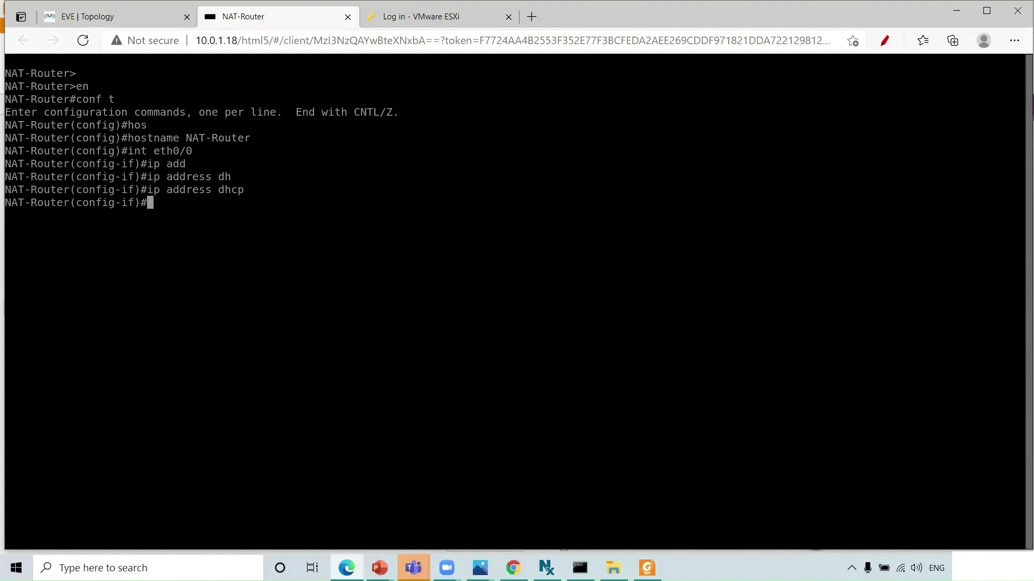
{"action": "type", "text": "int eth0/1"}
{"action": "key", "text": "Return"}
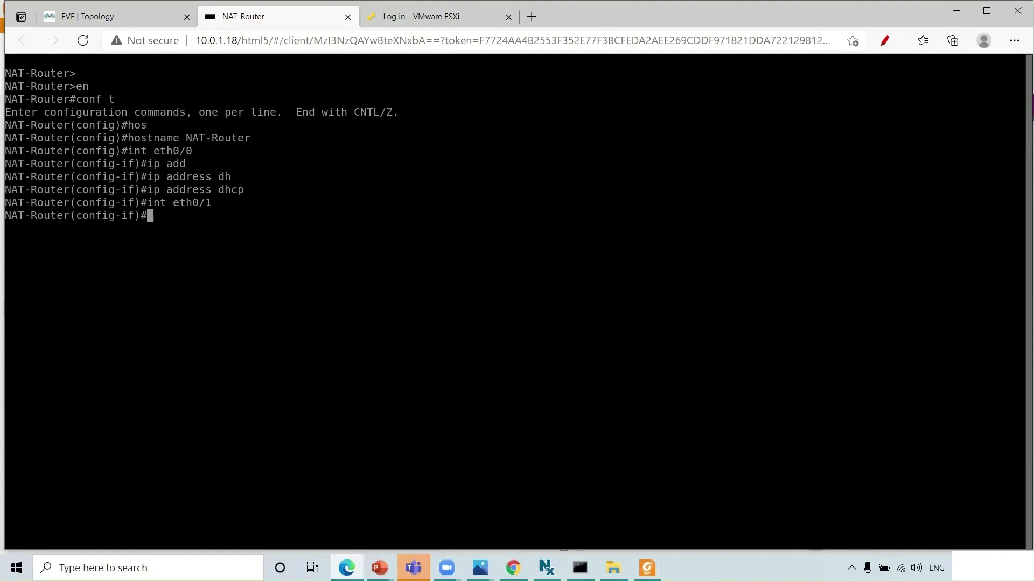
{"action": "key", "text": "alt+Tab"}
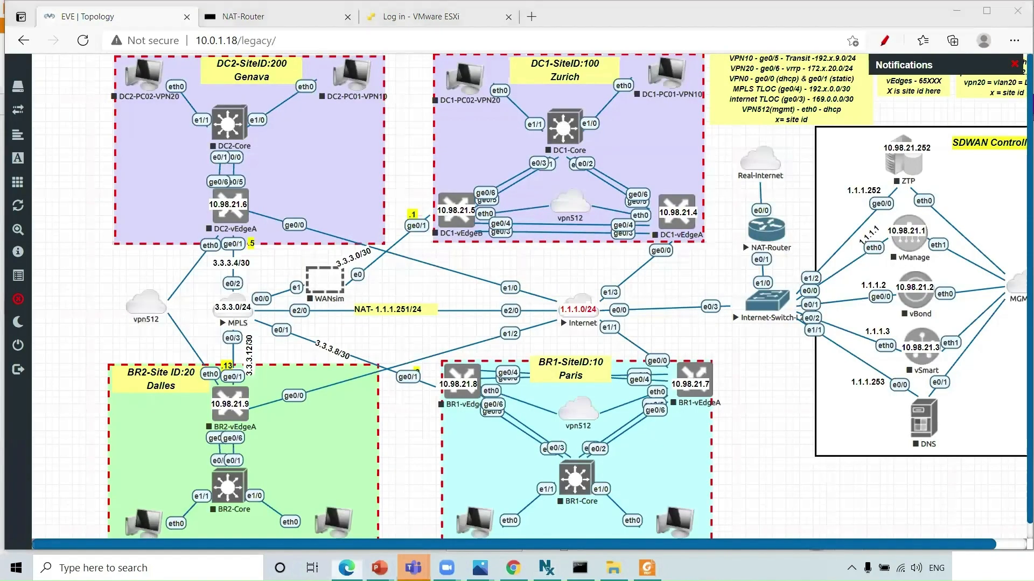
- Assign eth0/1 the address 1.1.1.250 255.255.255.0 and bring it up with no shut
{"action": "key", "text": "ctrl+Tab"}
{"action": "type", "text": "ip add"}
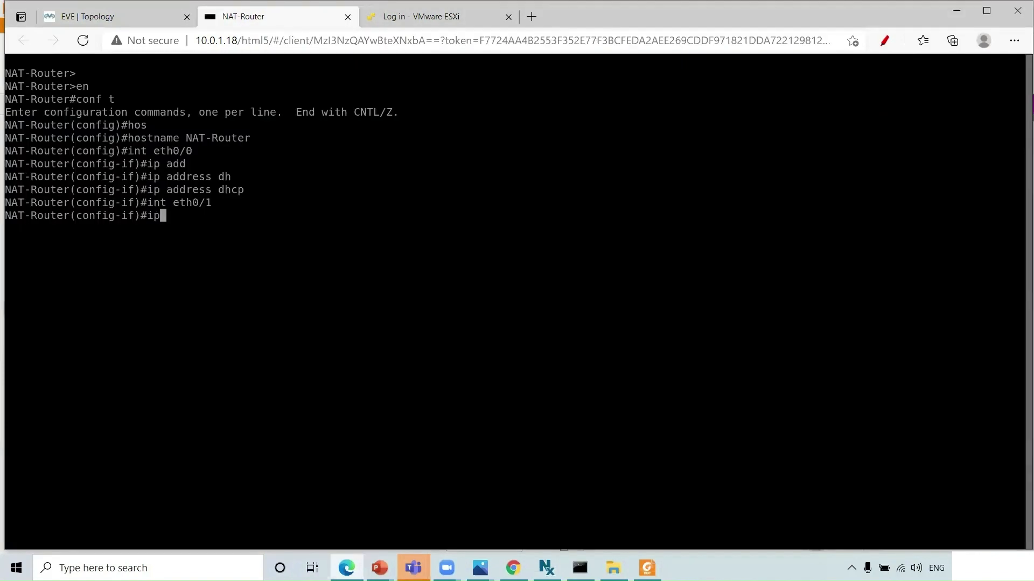
{"action": "key", "text": "Tab"}
{"action": "type", "text": "1.1."}
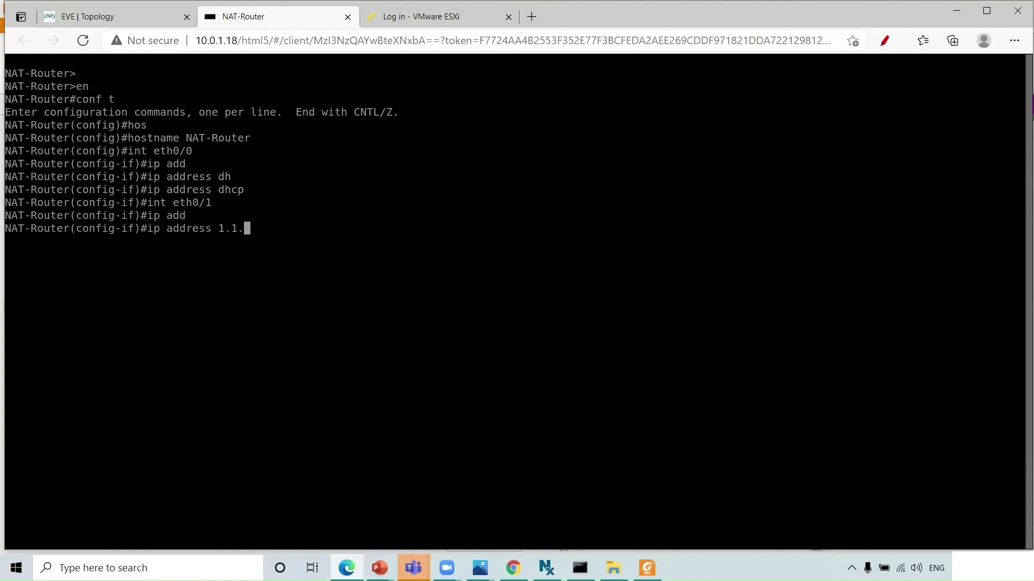
{"action": "type", "text": "1.25"}
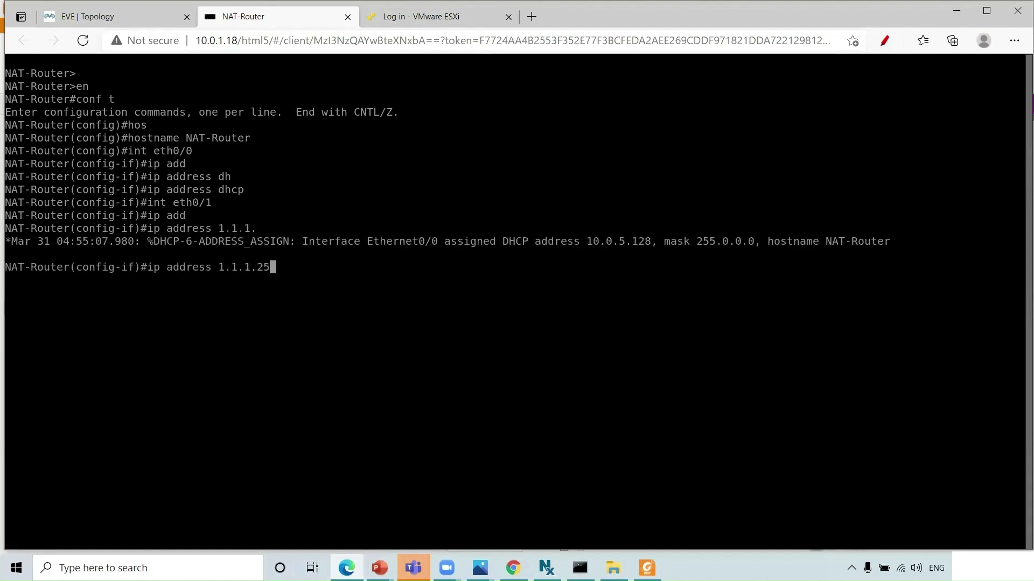
{"action": "type", "text": "0 255.255.255"}
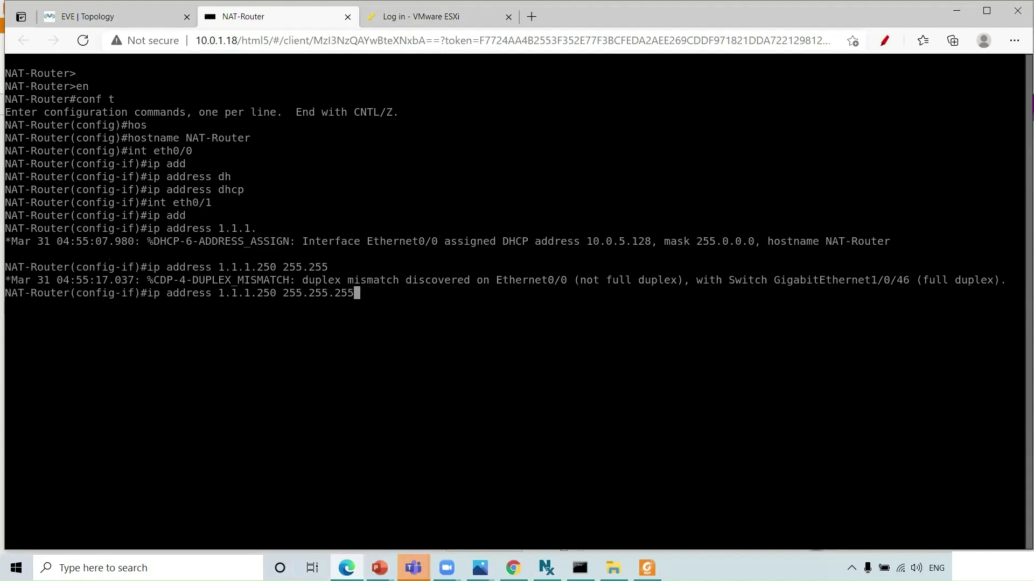
{"action": "type", "text": ".0"}
{"action": "key", "text": "Return"}
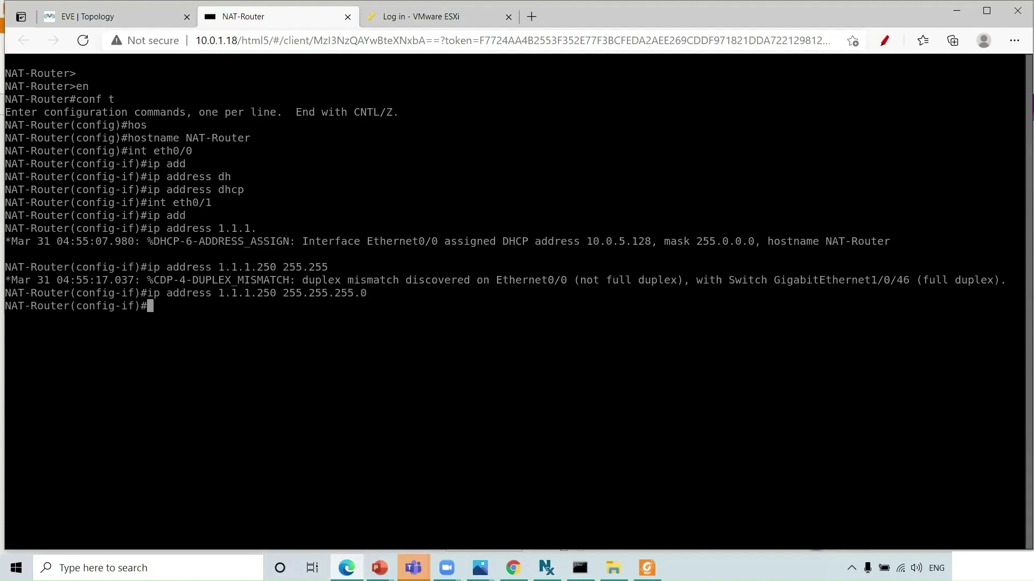
{"action": "type", "text": "no shut"}
{"action": "key", "text": "Return"}
- Save the NAT-Router running configuration with do wri
{"action": "type", "text": "do wri"}
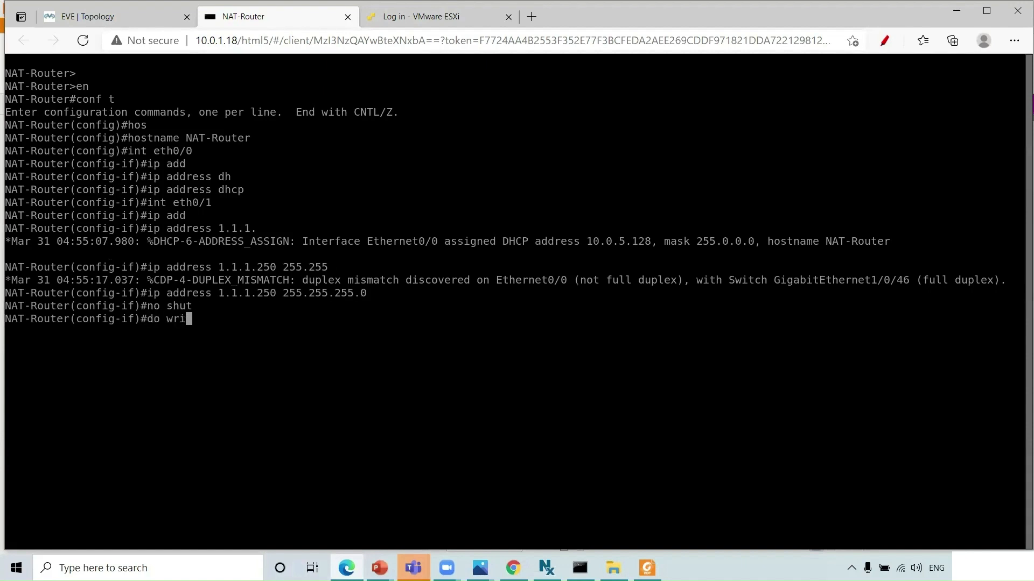
{"action": "key", "text": "Return"}
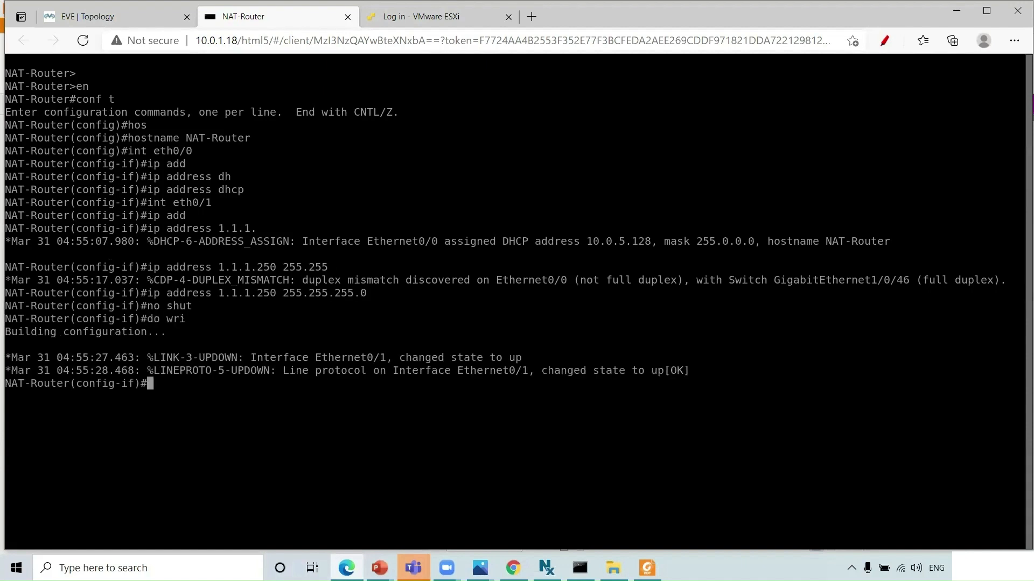
{"action": "type", "text": "ip in"}
{"action": "key", "text": "BackSpace"}
{"action": "key", "text": "BackSpace"}
- Apply ip nat inside to eth0/1 on NAT-Router
{"action": "type", "text": "na"}
{"action": "key", "text": "Tab"}
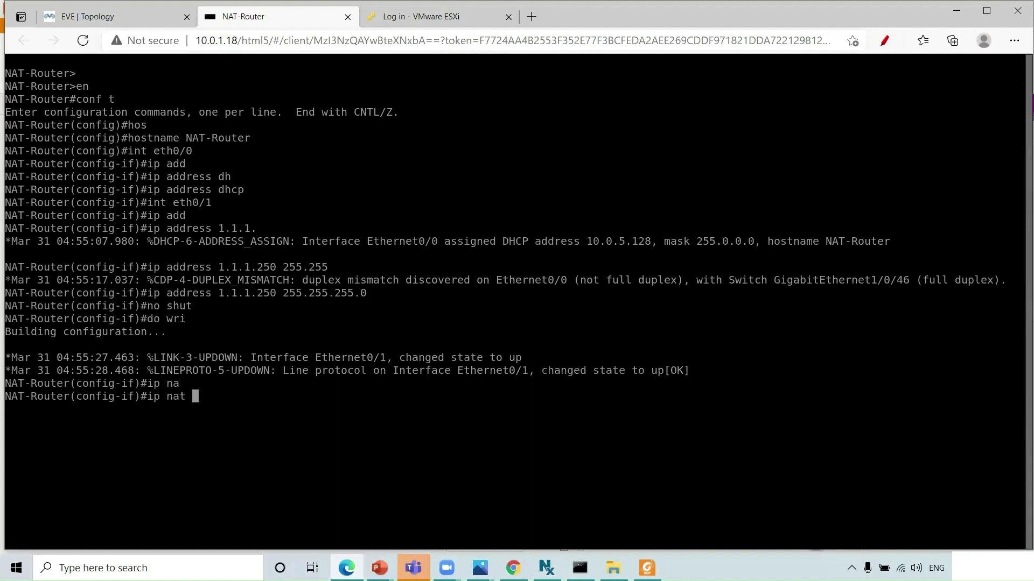
{"action": "type", "text": "in"}
{"action": "key", "text": "Tab"}
{"action": "key", "text": "Return"}
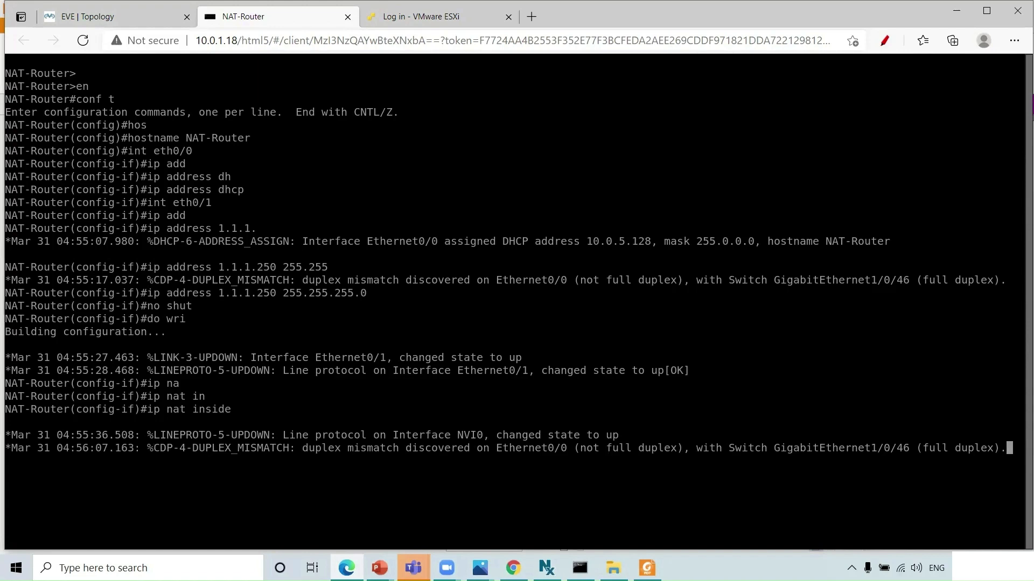
- Open the Internet-Switch-L2 console and enter privileged mode
{"action": "left_click", "coordinate": [117, 16]}
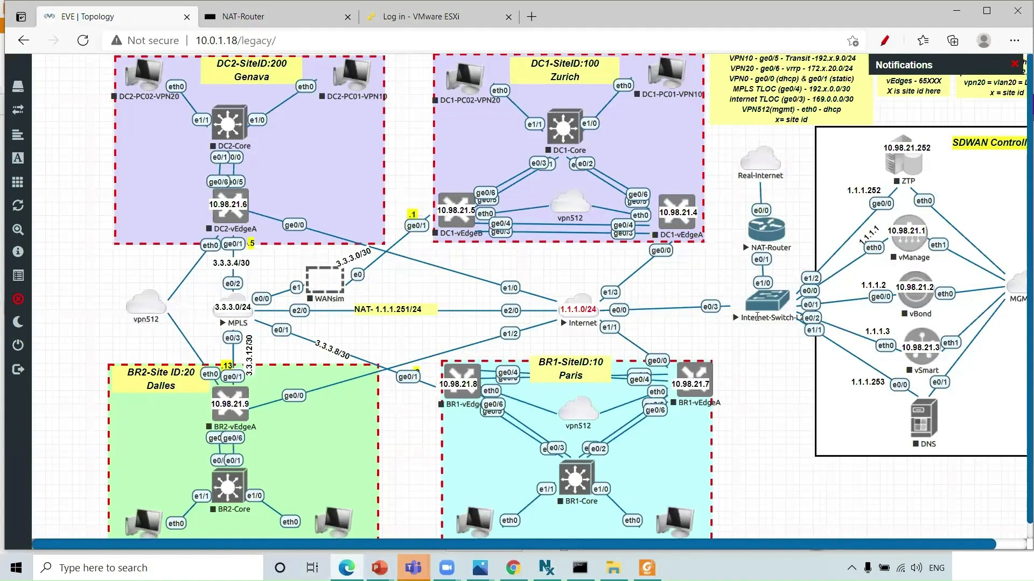
{"action": "left_click", "coordinate": [769, 304]}
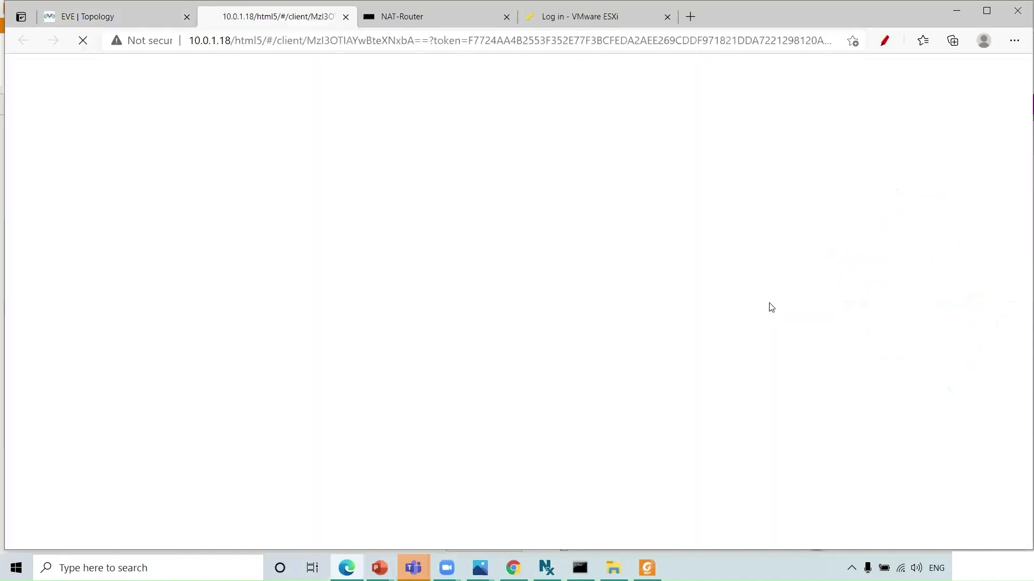
{"action": "key", "text": "Return"}
{"action": "key", "text": "Return"}
{"action": "key", "text": "Return"}
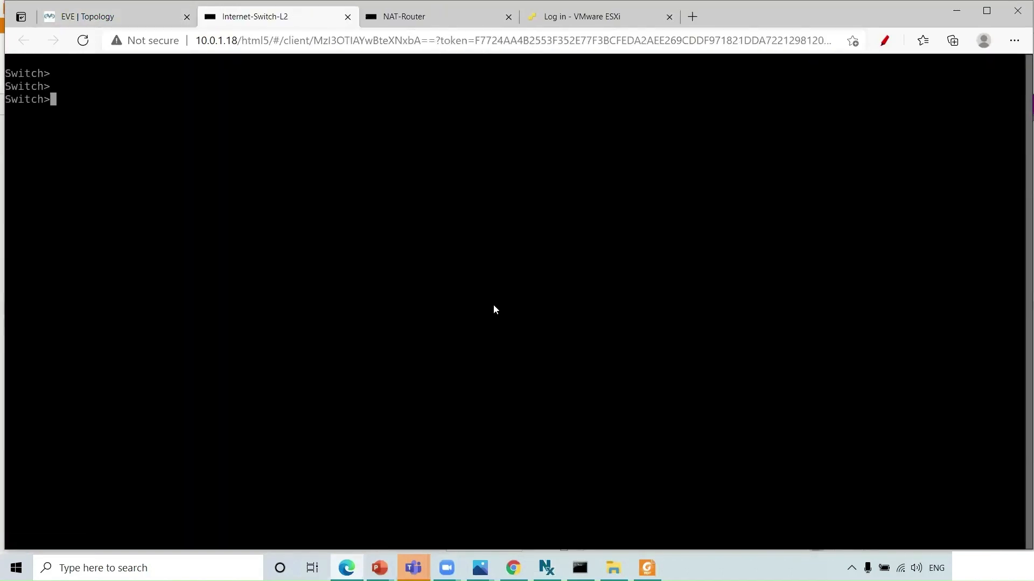
{"action": "type", "text": "en"}
{"action": "key", "text": "Return"}
{"action": "left_click", "coordinate": [154, 16]}
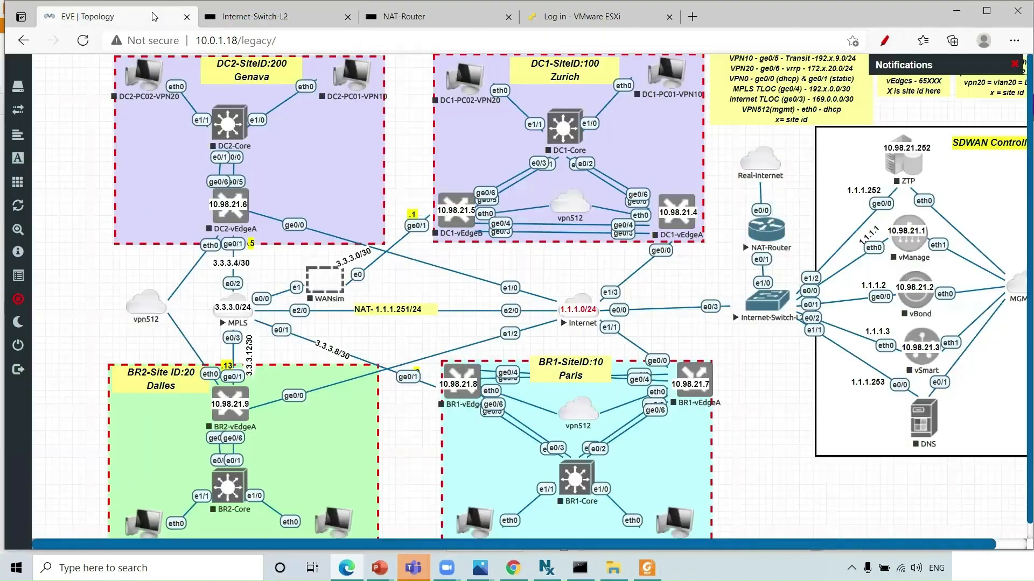
{"action": "left_click", "coordinate": [262, 19]}
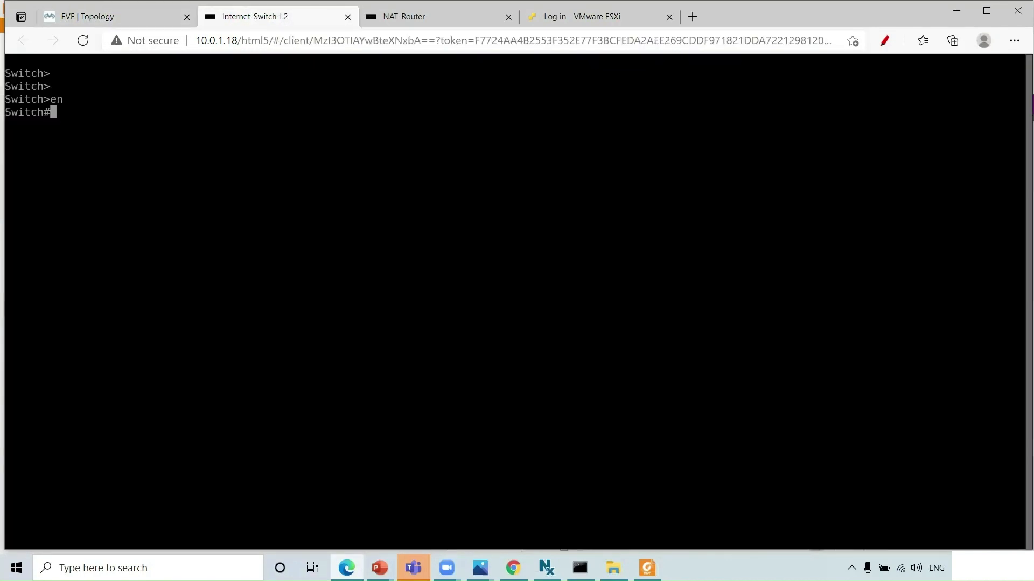
- Set the switch hostname to internet-switch-L2 and save with do wri
{"action": "type", "text": "conf t"}
{"action": "key", "text": "Return"}
{"action": "type", "text": "hos"}
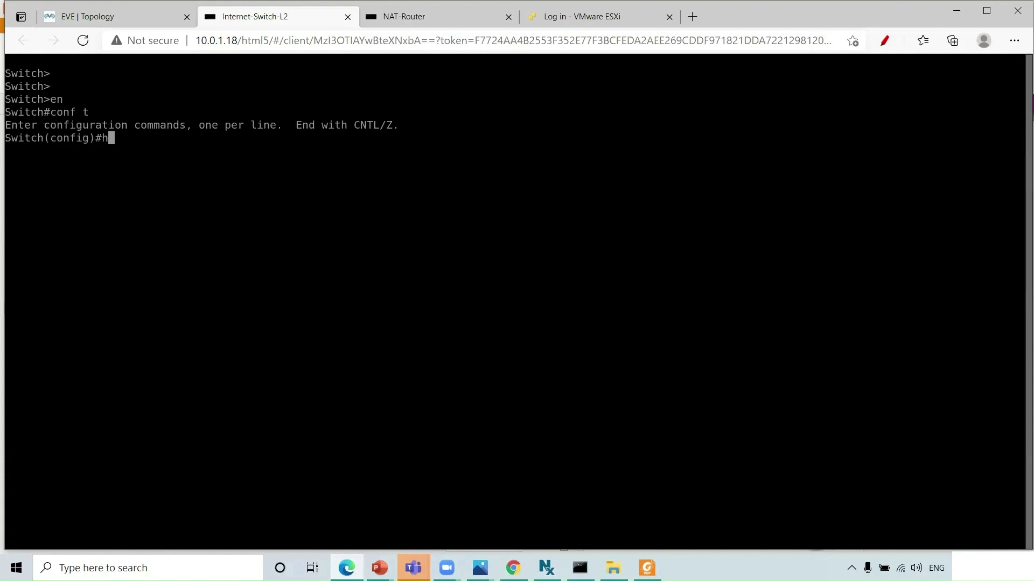
{"action": "key", "text": "Tab"}
{"action": "type", "text": "sw"}
{"action": "key", "text": "BackSpace"}
{"action": "key", "text": "BackSpace"}
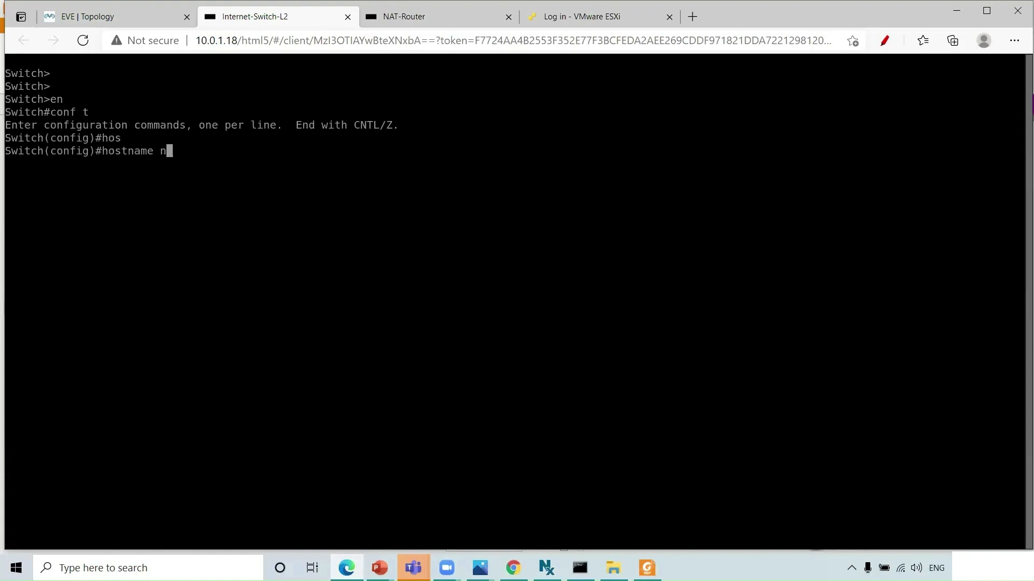
{"action": "type", "text": "internet-switch-L2"}
{"action": "key", "text": "Return"}
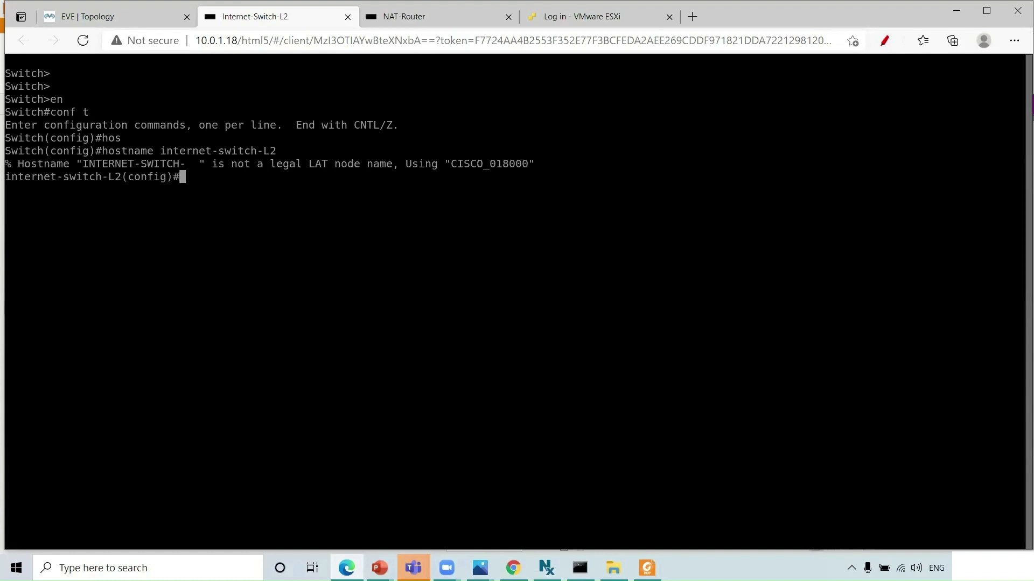
{"action": "type", "text": "do wri"}
{"action": "key", "text": "Return"}
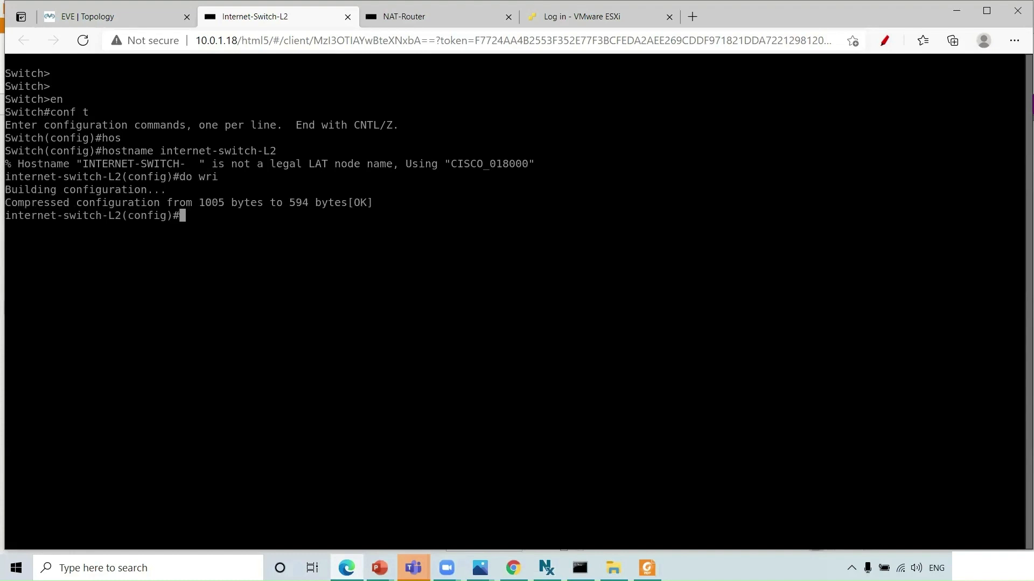
- On NAT-Router, apply ip nat outside to interface eth0/0
{"action": "left_click", "coordinate": [378, 7]}
{"action": "key", "text": "Return"}
{"action": "key", "text": "Return"}
{"action": "key", "text": "Return"}
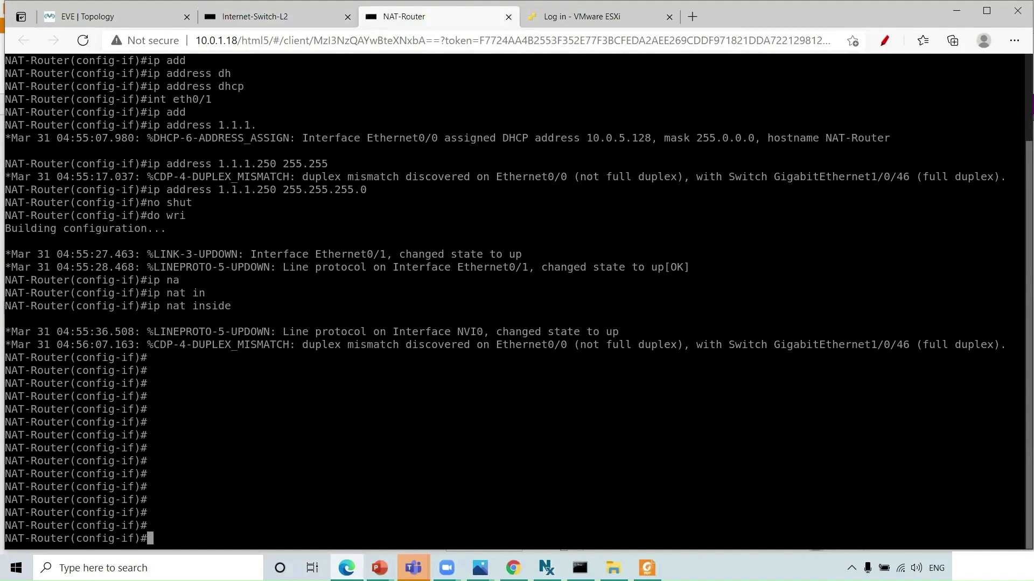
{"action": "type", "text": "int eth0/0"}
{"action": "key", "text": "Return"}
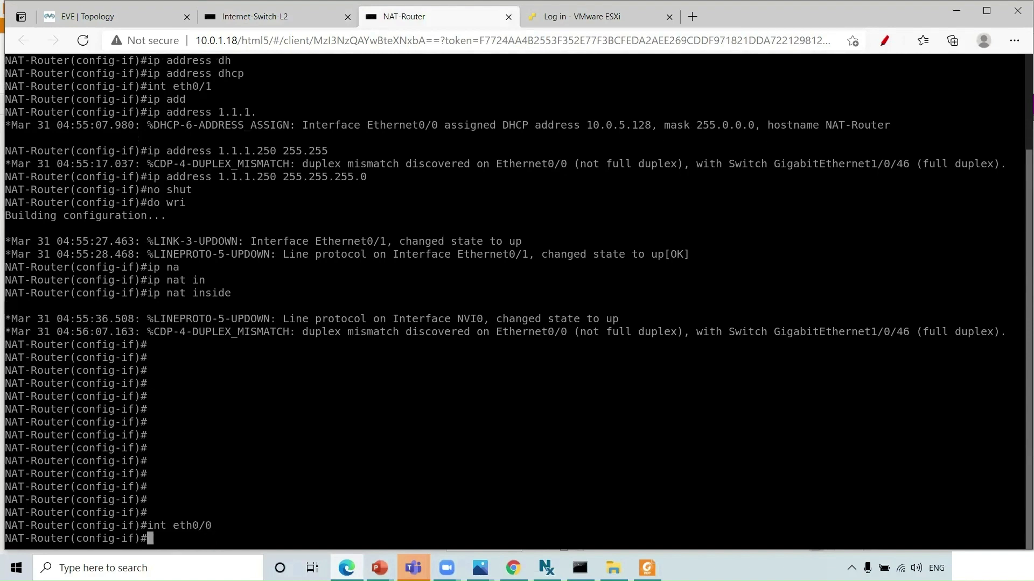
{"action": "type", "text": "ip na"}
{"action": "key", "text": "Tab"}
{"action": "type", "text": "out"}
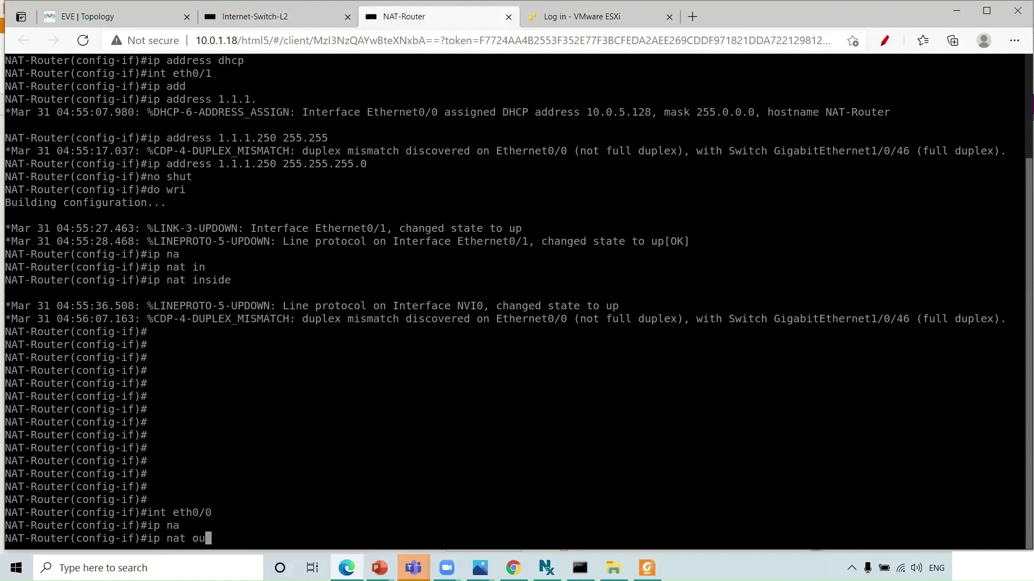
{"action": "key", "text": "Tab"}
{"action": "key", "text": "Return"}
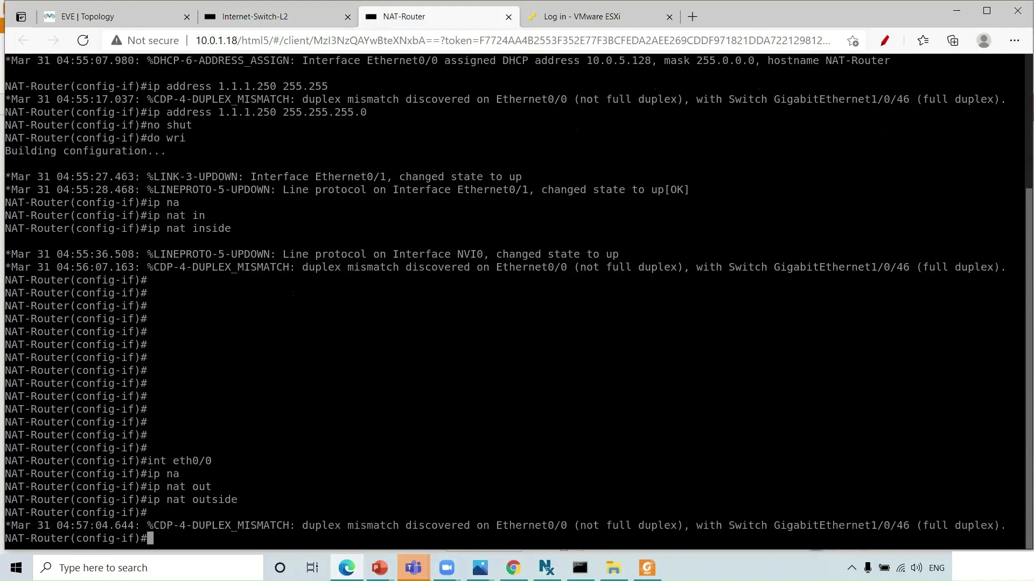
{"action": "key", "text": "Return"}
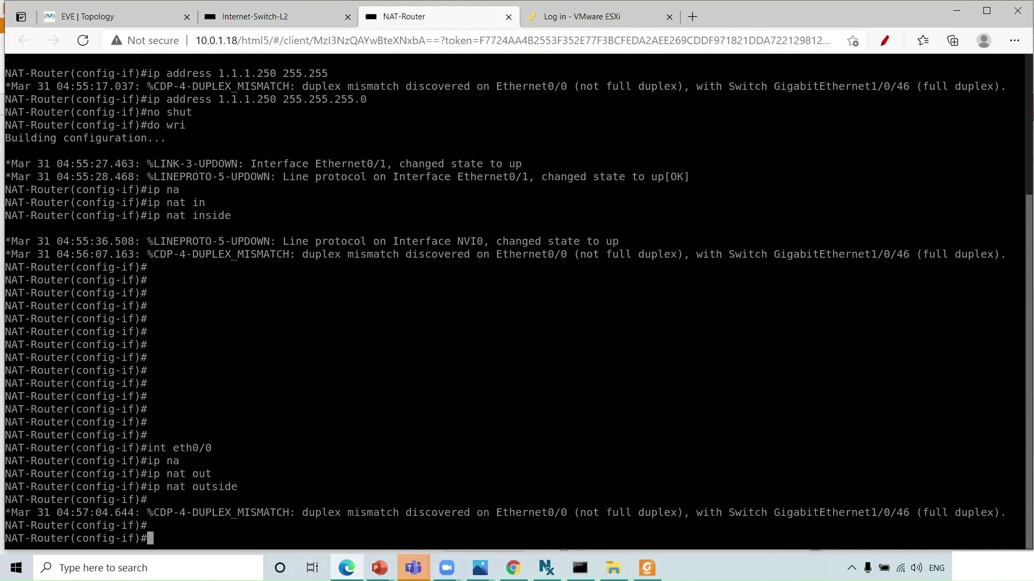
- Add ip route 0.0.0.0 0.0.0.0 10.0.0.1 named internet, then save with wri
{"action": "type", "text": "exit"}
{"action": "key", "text": "Return"}
{"action": "type", "text": "i"}
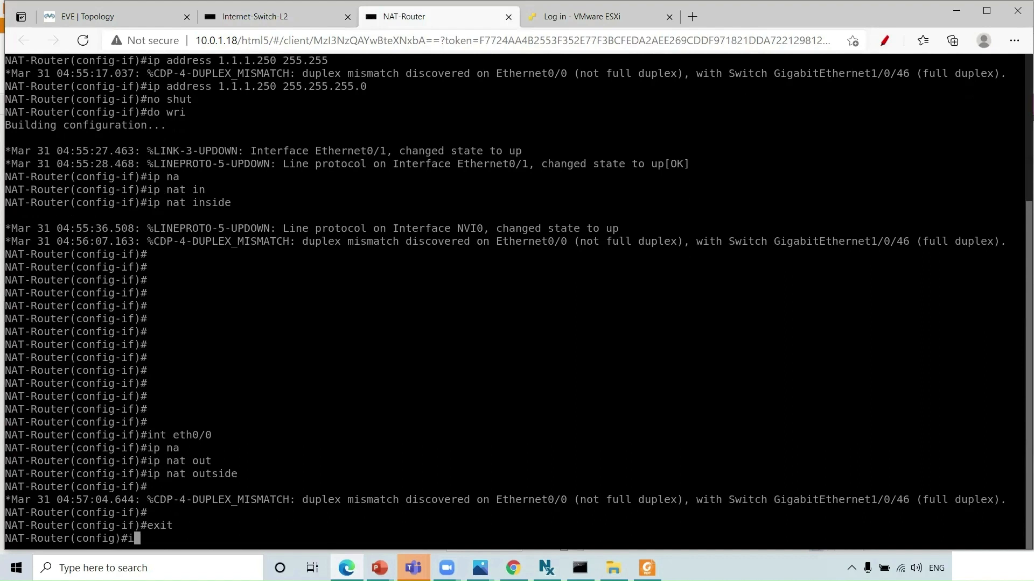
{"action": "type", "text": "p route 0.0.0.0 0.0.0.0"}
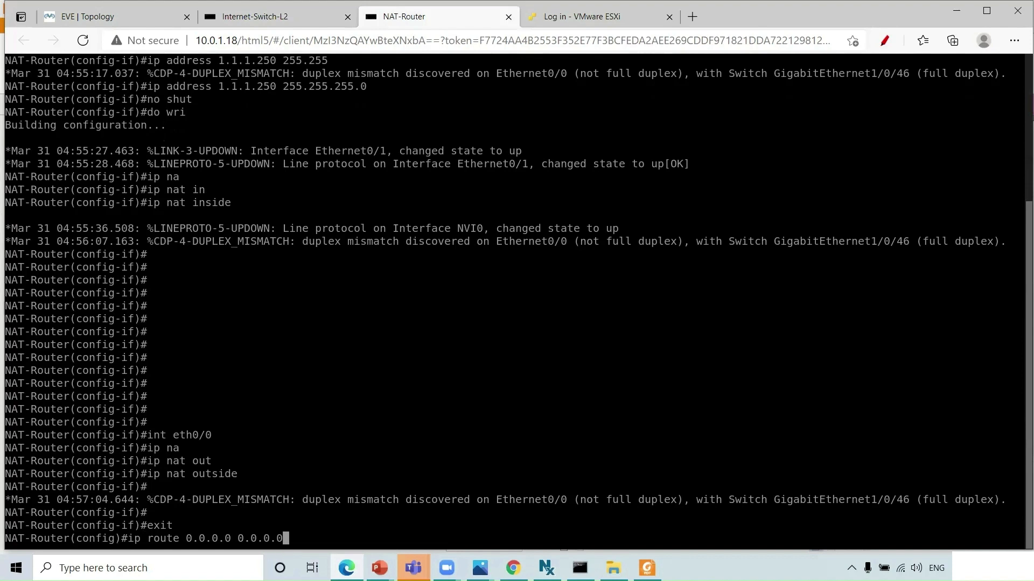
{"action": "type", "text": " 10.0.0."}
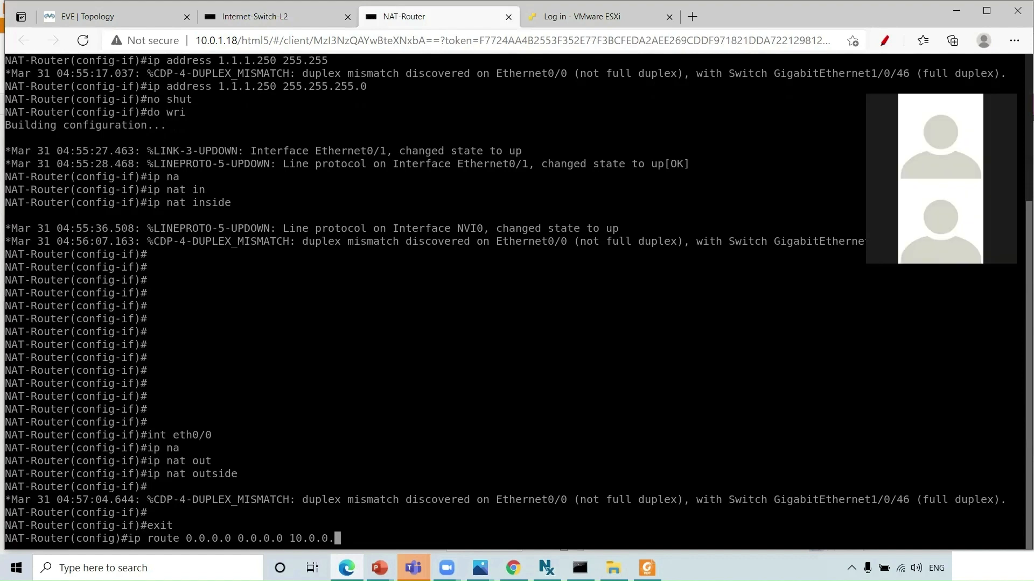
{"action": "type", "text": "1"}
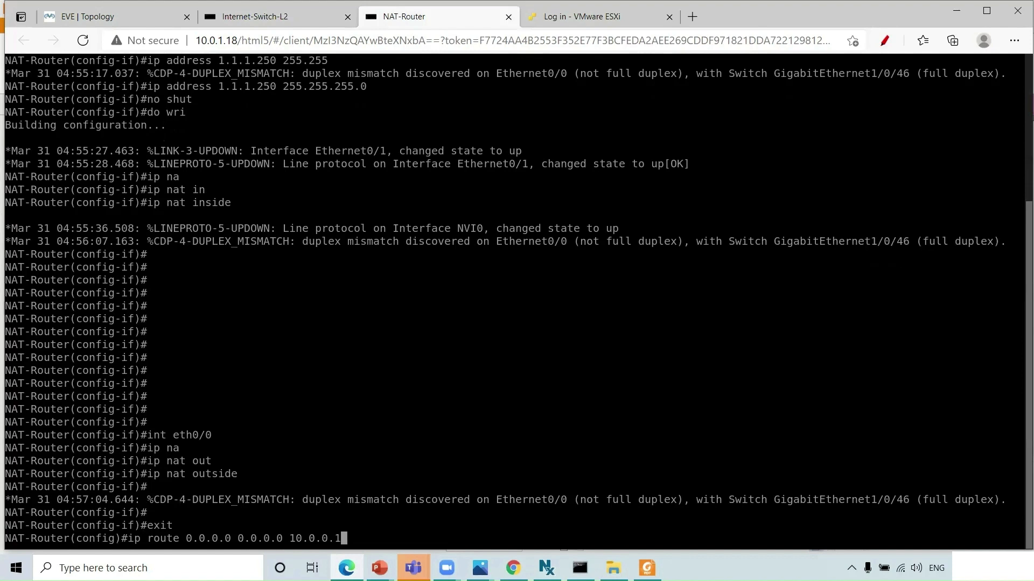
{"action": "type", "text": " name"}
{"action": "key", "text": "Tab"}
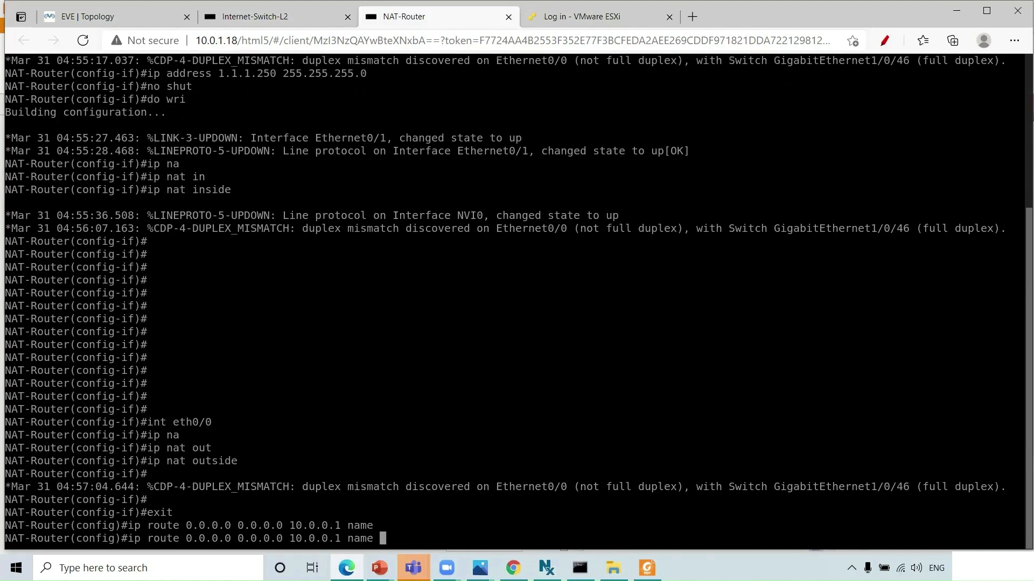
{"action": "type", "text": "internet"}
{"action": "key", "text": "Return"}
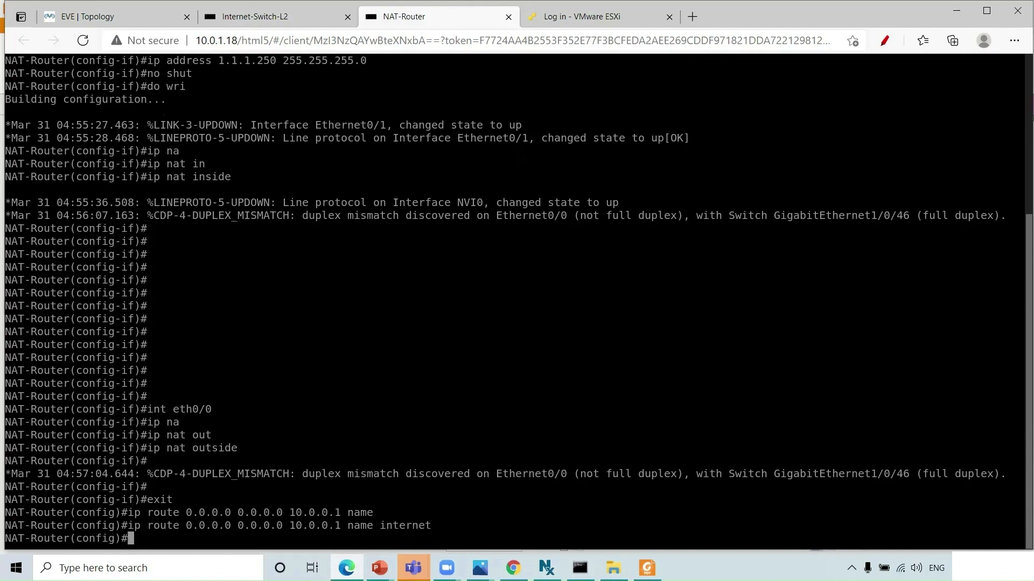
{"action": "key", "text": "ctrl+z"}
{"action": "type", "text": "wri"}
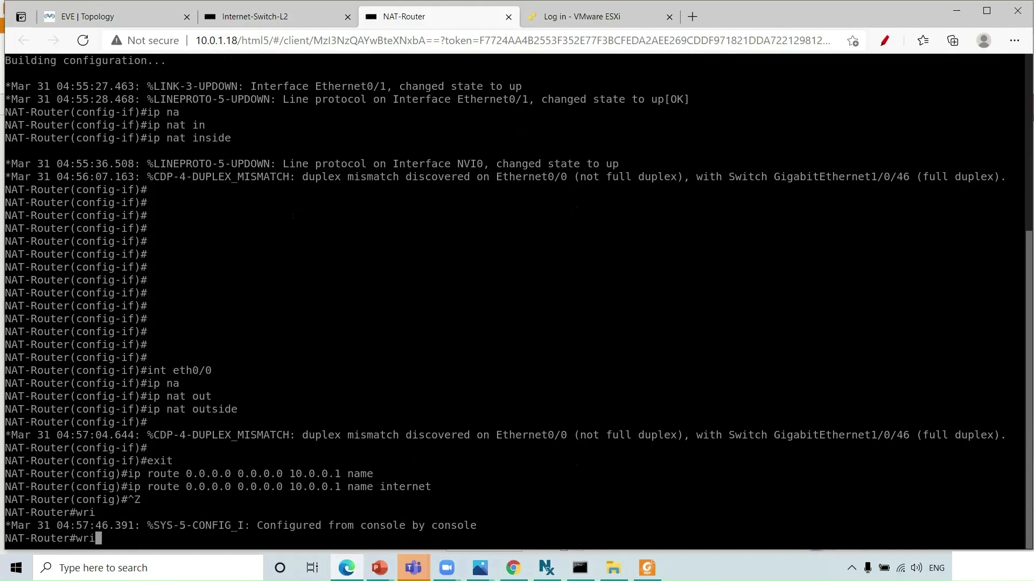
{"action": "key", "text": "Return"}
- Ping 8.8.8.8 from NAT-Router, succeeding 5/5
{"action": "type", "text": "ping ."}
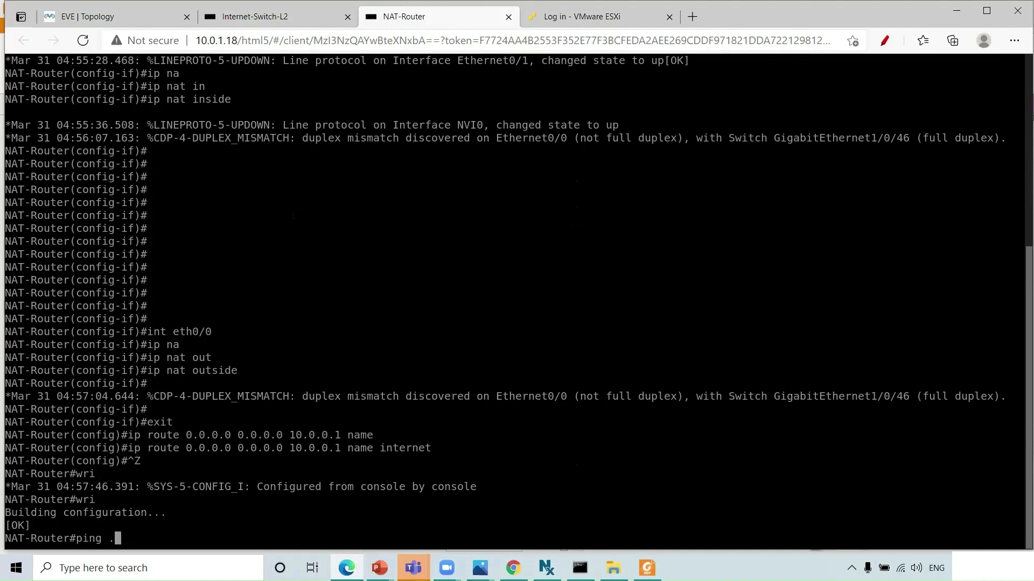
{"action": "key", "text": "BackSpace"}
{"action": "type", "text": "8.8.8.8"}
{"action": "key", "text": "Return"}
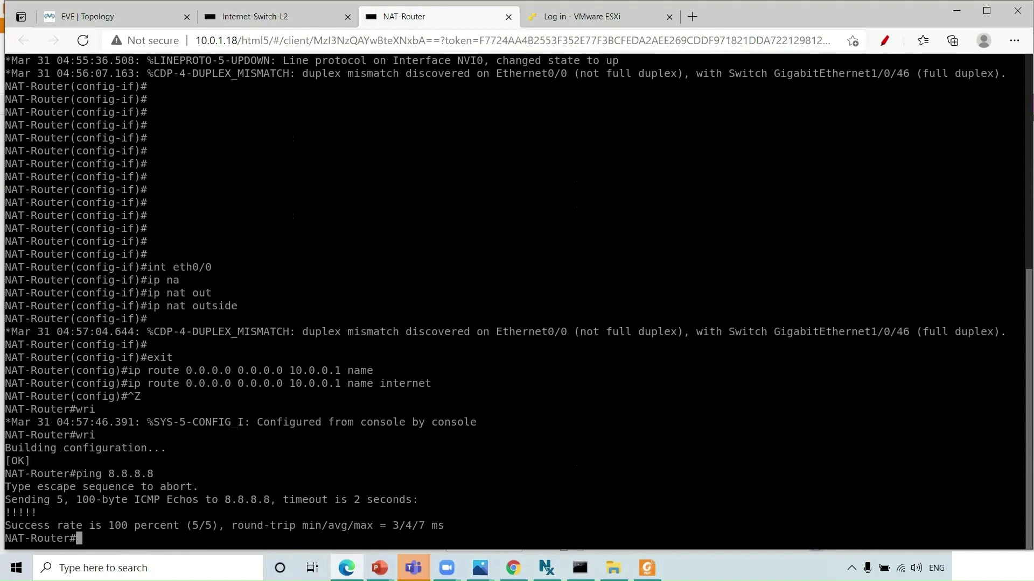
- Ping 8.8.8.8 with source eth0/1, which fails 0/5
{"action": "type", "text": "do"}
{"action": "key", "text": "BackSpace"}
{"action": "key", "text": "BackSpace"}
{"action": "key", "text": "BackSpace"}
{"action": "key", "text": "Up"}
{"action": "type", "text": "so"}
{"action": "key", "text": "Tab"}
{"action": "type", "text": "int"}
{"action": "key", "text": "Tab"}
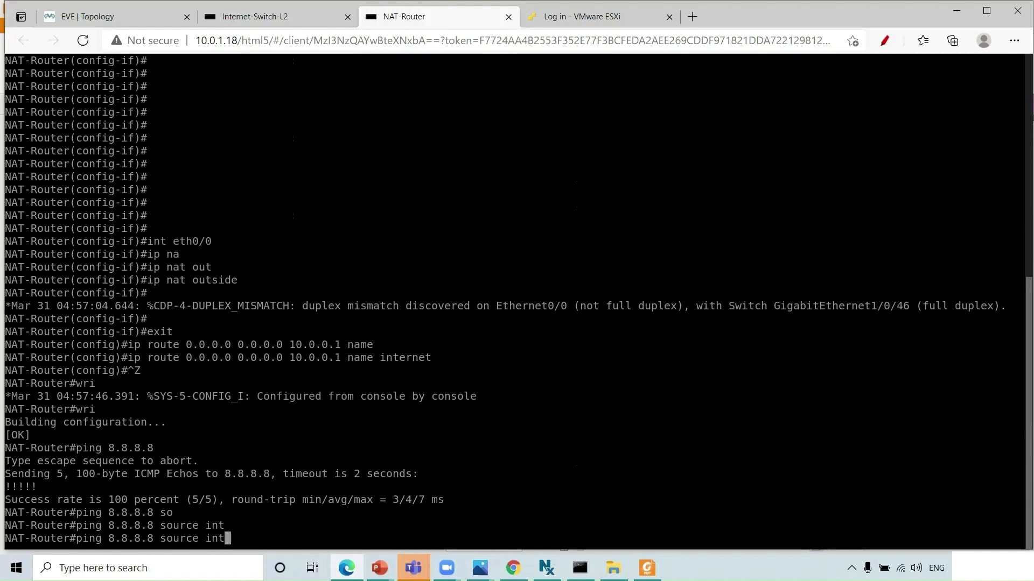
{"action": "key", "text": "BackSpace"}
{"action": "key", "text": "BackSpace"}
{"action": "key", "text": "BackSpace"}
{"action": "type", "text": "eth0/1"}
{"action": "key", "text": "Return"}
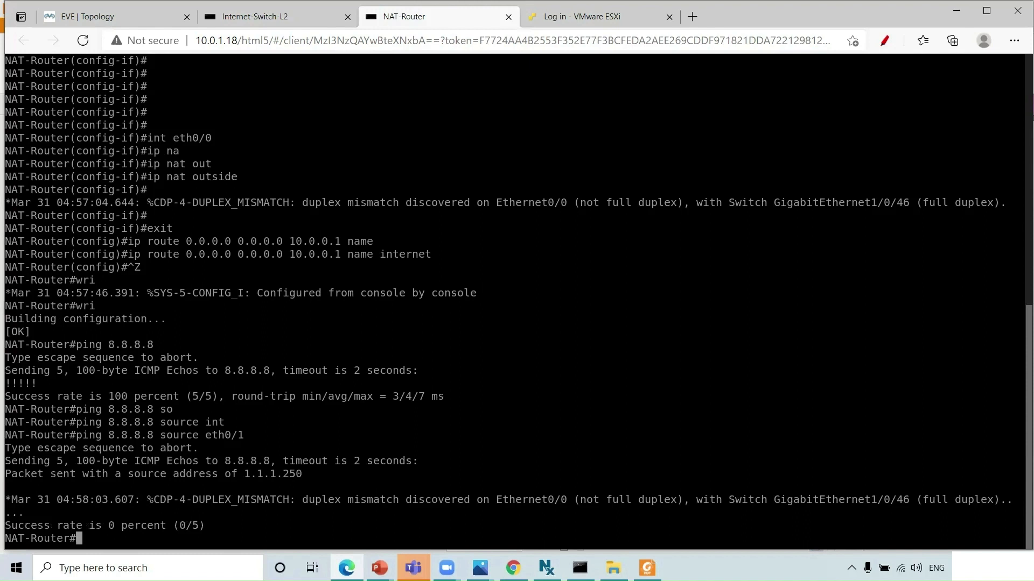
- In global configuration, create the extended access list to-internet
{"action": "type", "text": "conf t"}
{"action": "key", "text": "Return"}
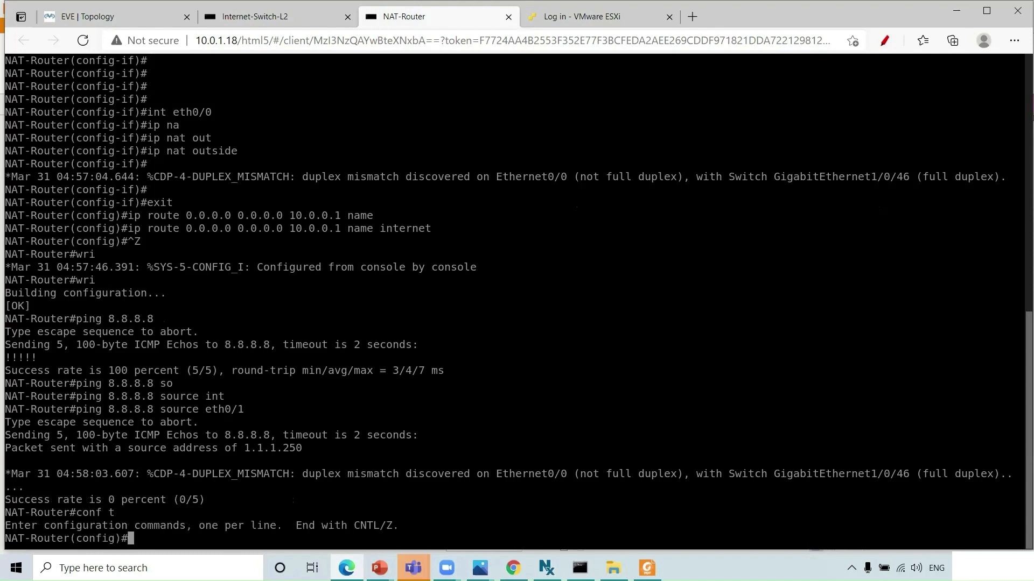
{"action": "type", "text": "ip acces"}
{"action": "key", "text": "Tab"}
{"action": "type", "text": "ex"}
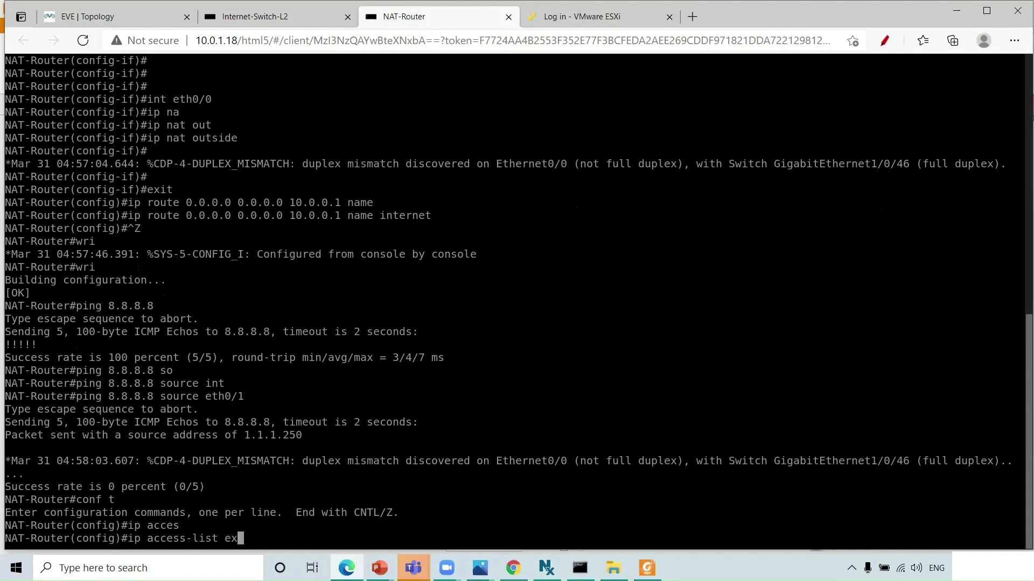
{"action": "key", "text": "Tab"}
{"action": "type", "text": "internet"}
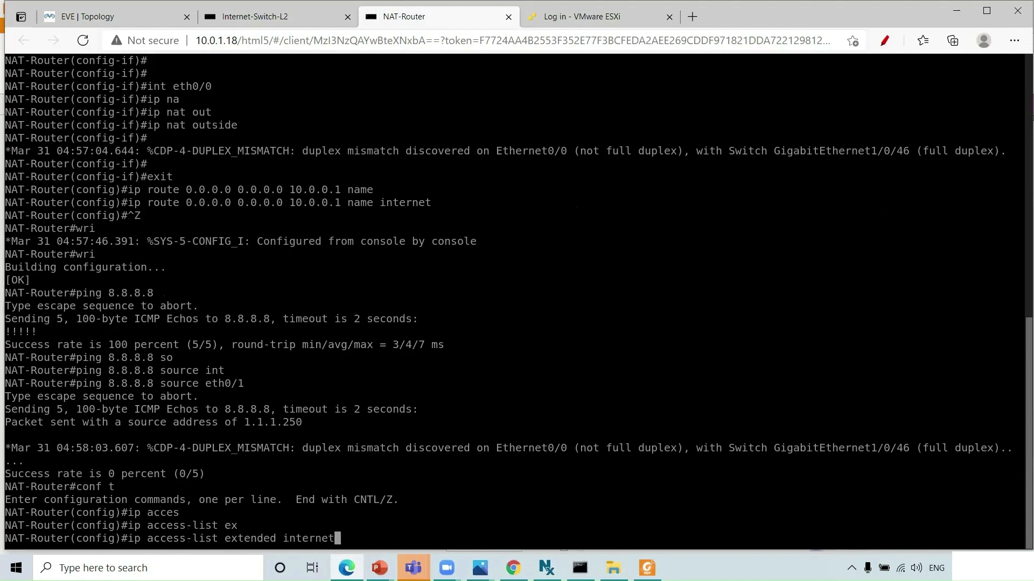
{"action": "key", "text": "BackSpace"}
{"action": "key", "text": "BackSpace"}
{"action": "key", "text": "BackSpace"}
{"action": "key", "text": "BackSpace"}
{"action": "key", "text": "BackSpace"}
{"action": "key", "text": "BackSpace"}
{"action": "key", "text": "BackSpace"}
{"action": "key", "text": "BackSpace"}
{"action": "type", "text": "to-internet"}
{"action": "key", "text": "Return"}
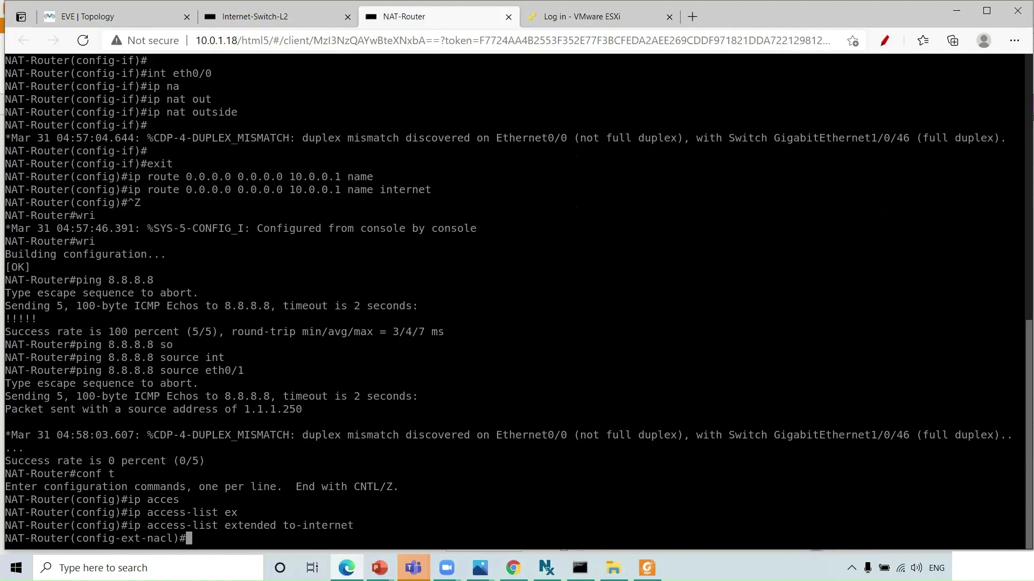
- Add a permit ip any any entry to to-internet, then exit the ACL
{"action": "type", "text": "per"}
{"action": "key", "text": "Tab"}
{"action": "type", "text": "ip adn"}
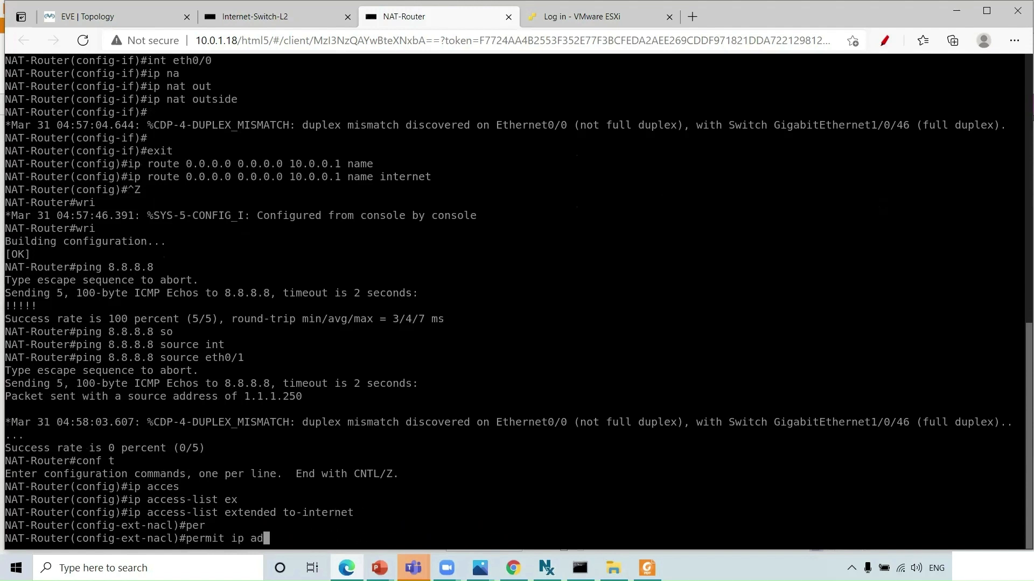
{"action": "key", "text": "Tab"}
{"action": "type", "text": "an"}
{"action": "key", "text": "BackSpace"}
{"action": "key", "text": "BackSpace"}
{"action": "key", "text": "BackSpace"}
{"action": "key", "text": "BackSpace"}
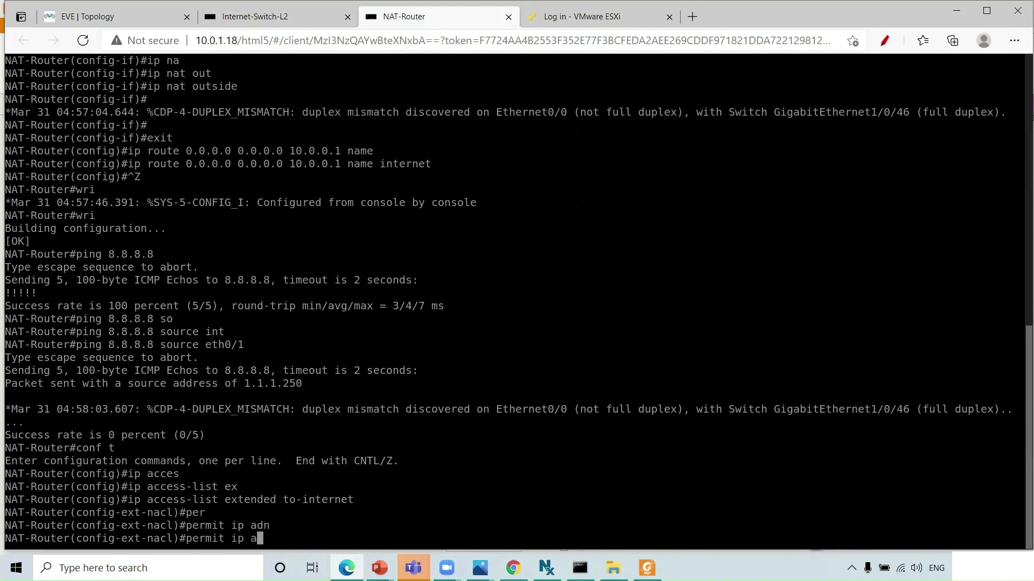
{"action": "type", "text": "n"}
{"action": "key", "text": "Tab"}
{"action": "type", "text": "an"}
{"action": "key", "text": "Tab"}
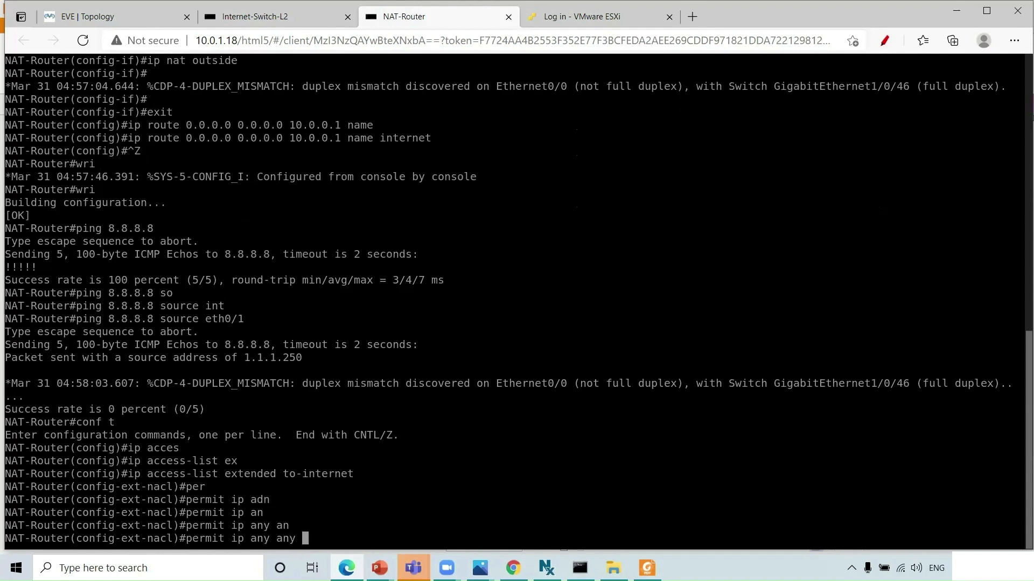
{"action": "key", "text": "Return"}
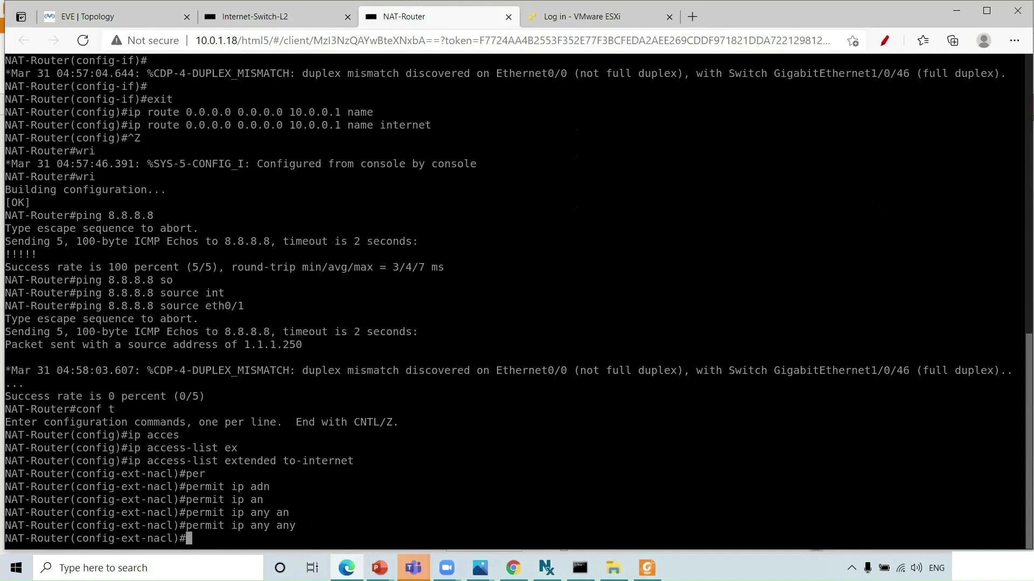
{"action": "type", "text": "exit"}
{"action": "key", "text": "Return"}
{"action": "key", "text": "Return"}
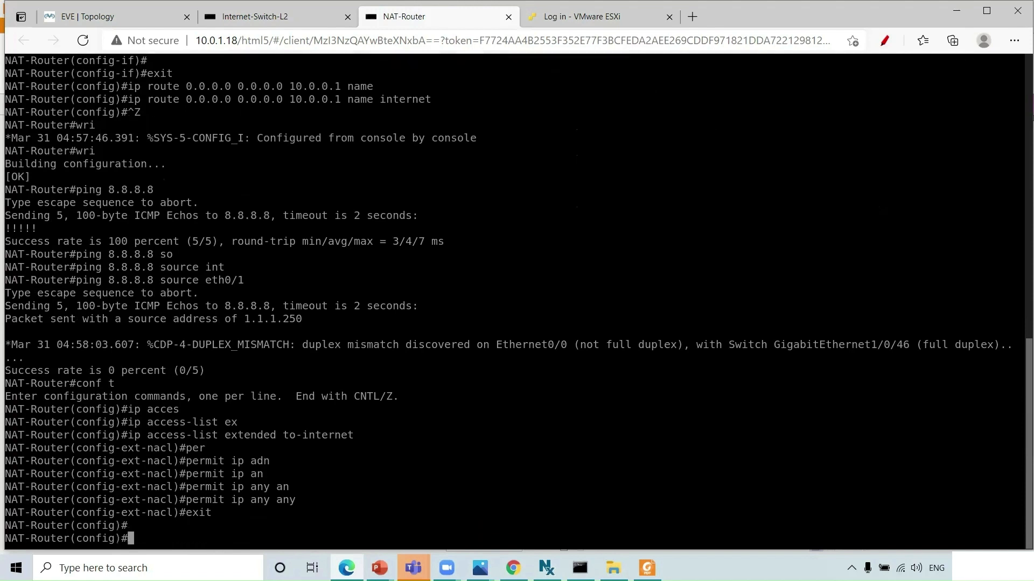
- Add 'ip nat inside source list to-internet interface eth0/0 overload' on the NAT-Router
{"action": "type", "text": "ip "}
{"action": "type", "text": "na"}
{"action": "key", "text": "Tab"}
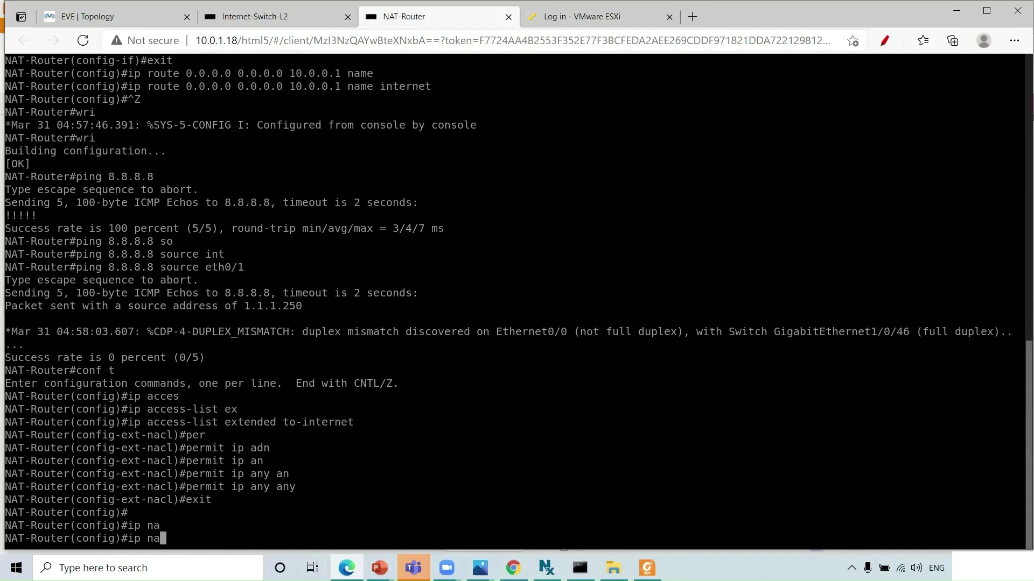
{"action": "key", "text": "BackSpace"}
{"action": "key", "text": "BackSpace"}
{"action": "type", "text": "?"}
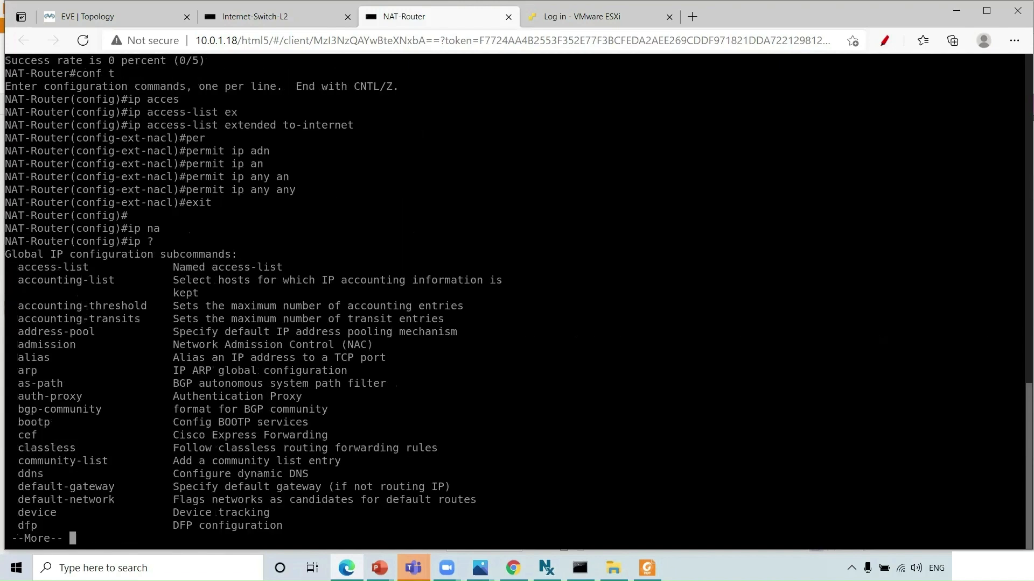
{"action": "type", "text": "qna"}
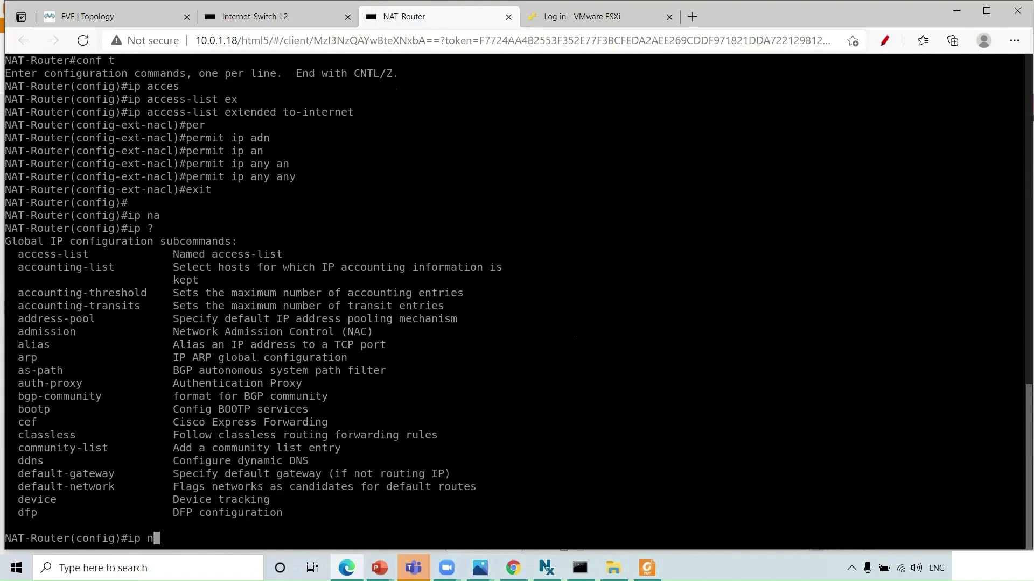
{"action": "key", "text": "Tab"}
{"action": "type", "text": "t"}
{"action": "key", "text": "Tab"}
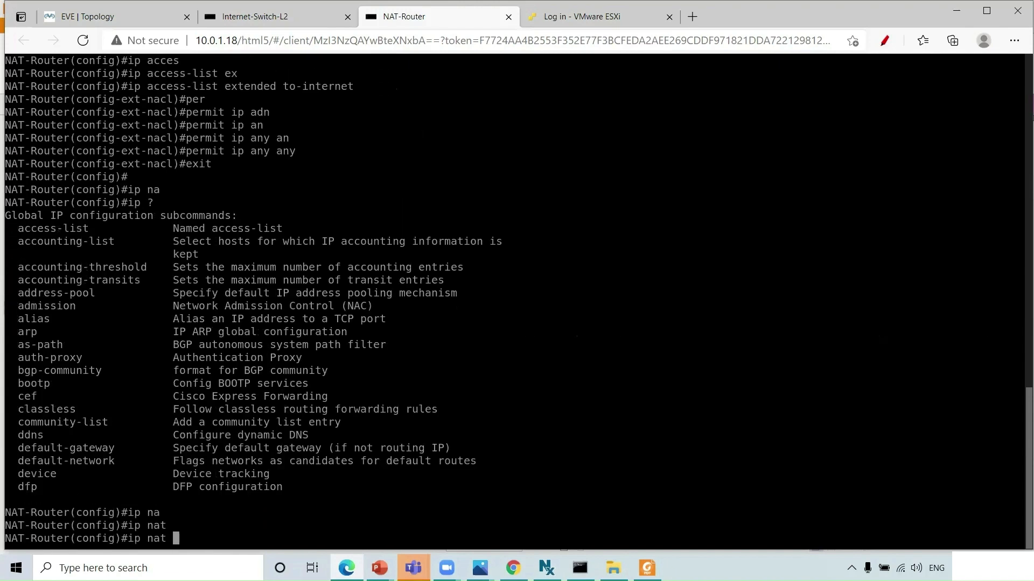
{"action": "type", "text": "in"}
{"action": "key", "text": "Tab"}
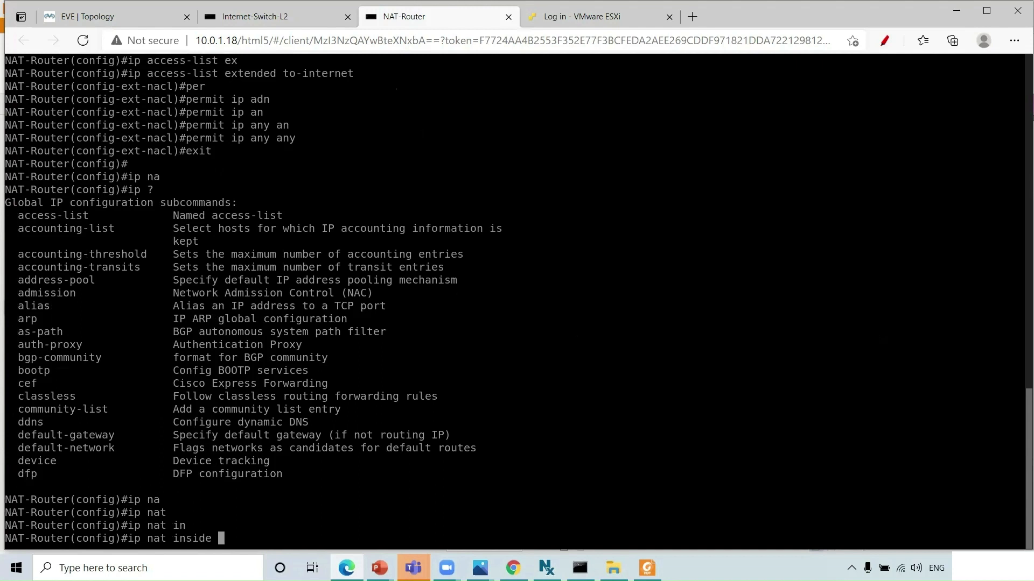
{"action": "type", "text": "so"}
{"action": "key", "text": "Tab"}
{"action": "type", "text": "l"}
{"action": "key", "text": "Tab"}
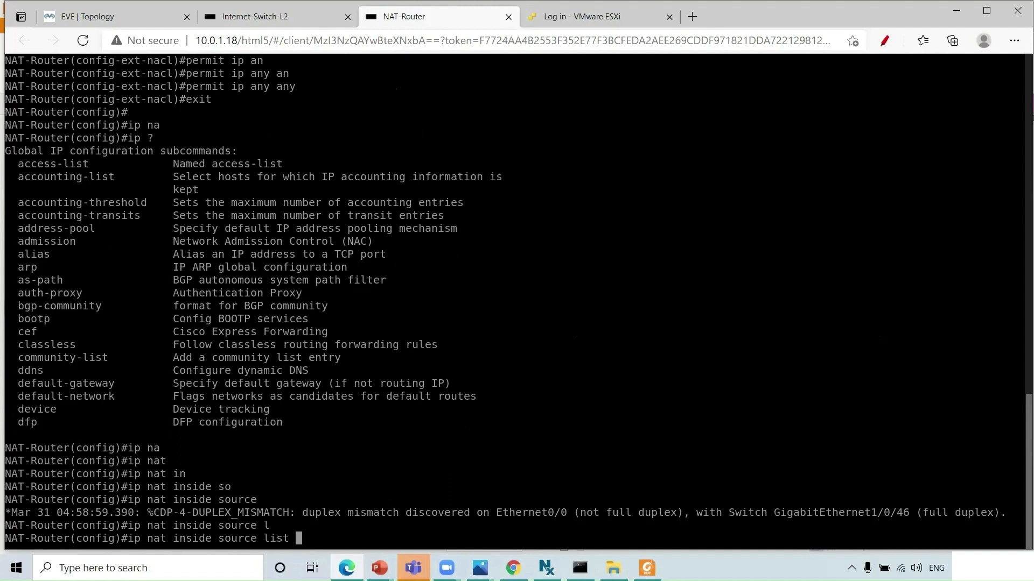
{"action": "key", "text": "BackSpace"}
{"action": "key", "text": "BackSpace"}
{"action": "key", "text": "BackSpace"}
{"action": "key", "text": "BackSpace"}
{"action": "key", "text": "BackSpace"}
{"action": "key", "text": "BackSpace"}
{"action": "key", "text": "BackSpace"}
{"action": "key", "text": "BackSpace"}
{"action": "key", "text": "Tab"}
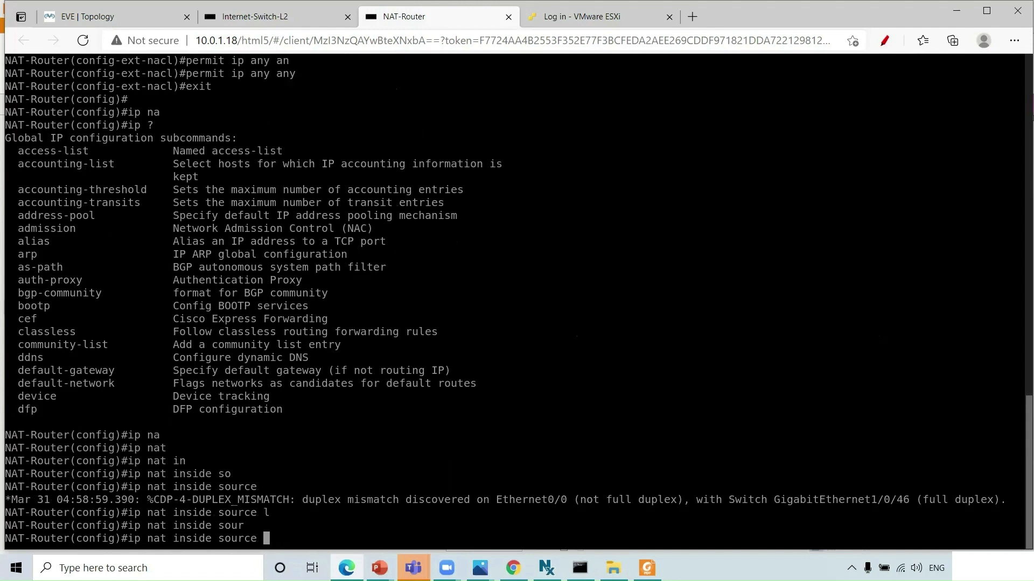
{"action": "type", "text": "lis"}
{"action": "key", "text": "Tab"}
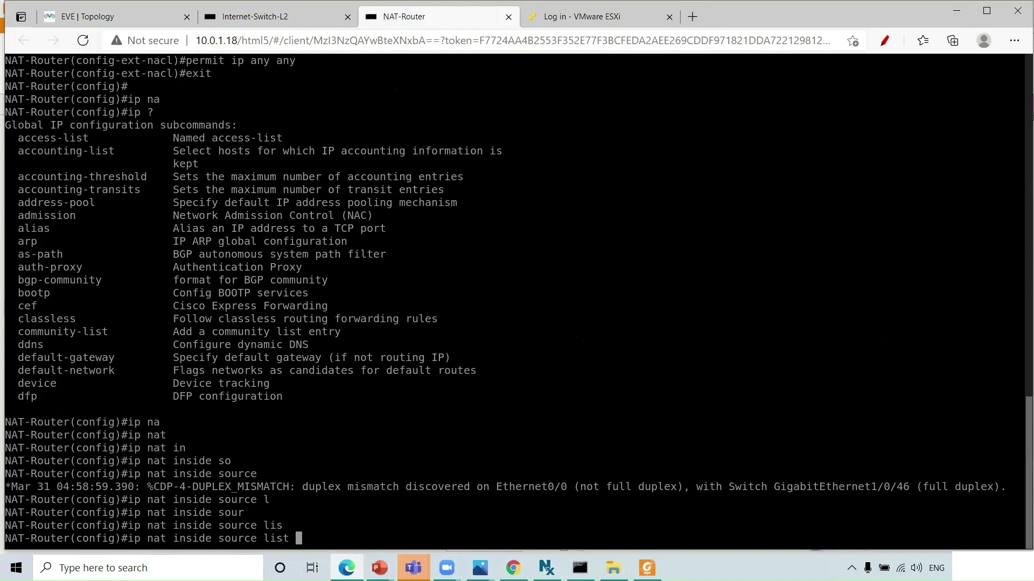
{"action": "type", "text": "to-internet ?"}
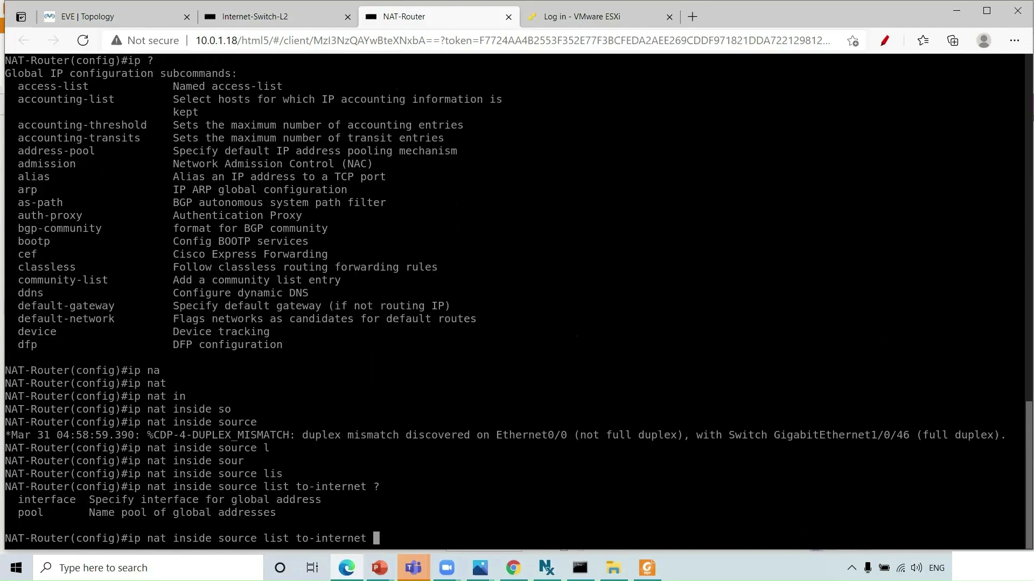
{"action": "type", "text": "int"}
{"action": "key", "text": "Tab"}
{"action": "type", "text": "eth"}
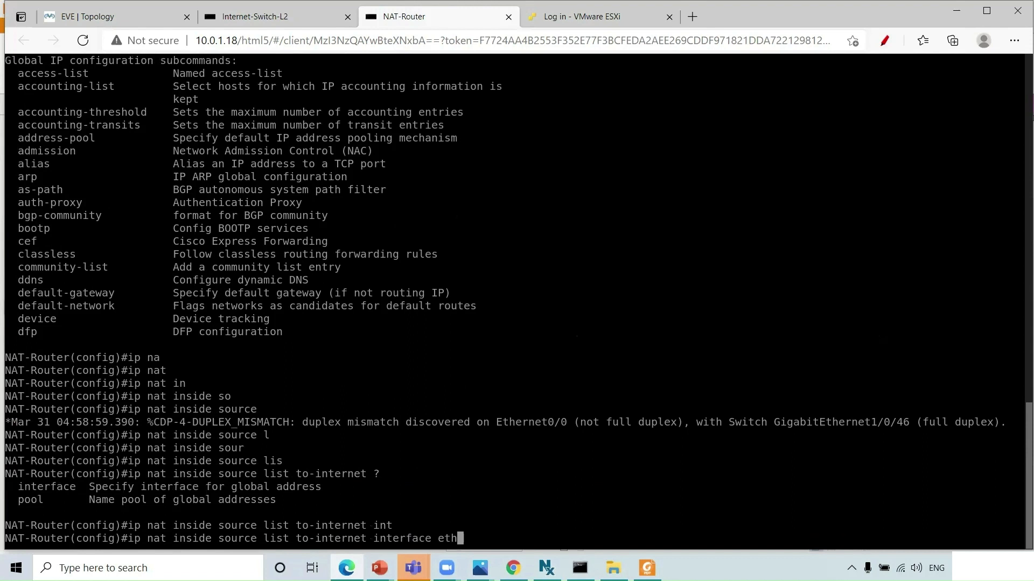
{"action": "type", "text": "0/0 ov"}
{"action": "key", "text": "Tab"}
{"action": "key", "text": "Return"}
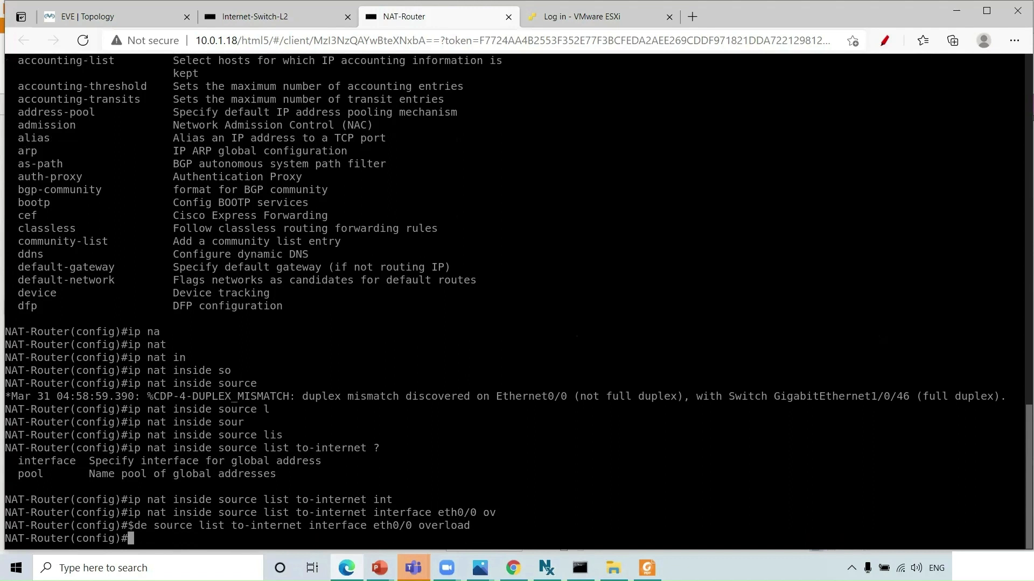
- Exit configuration mode and save the running configuration with wri
{"action": "key", "text": "ctrl+z"}
{"action": "type", "text": "w"}
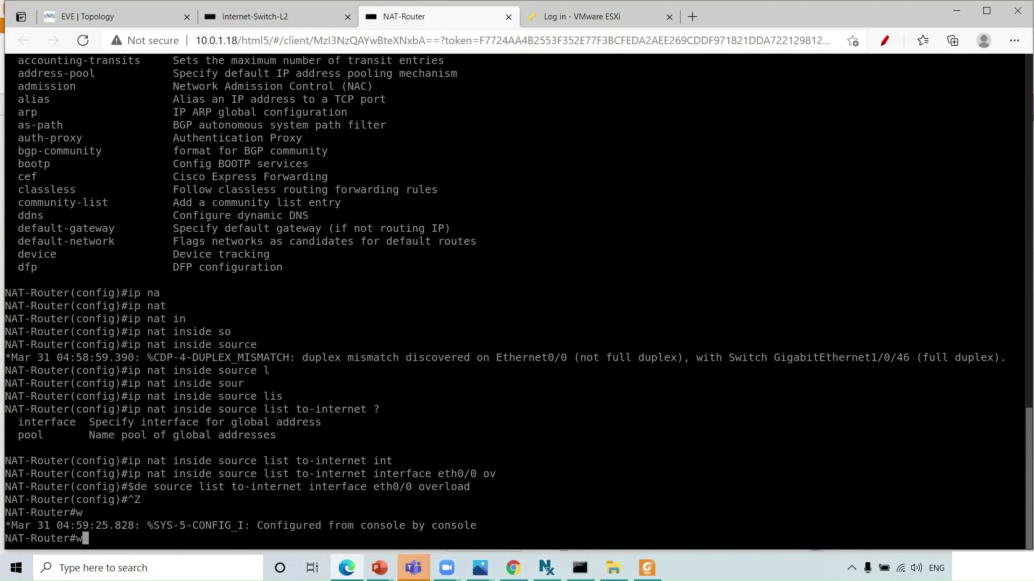
{"action": "type", "text": "ri"}
{"action": "key", "text": "Return"}
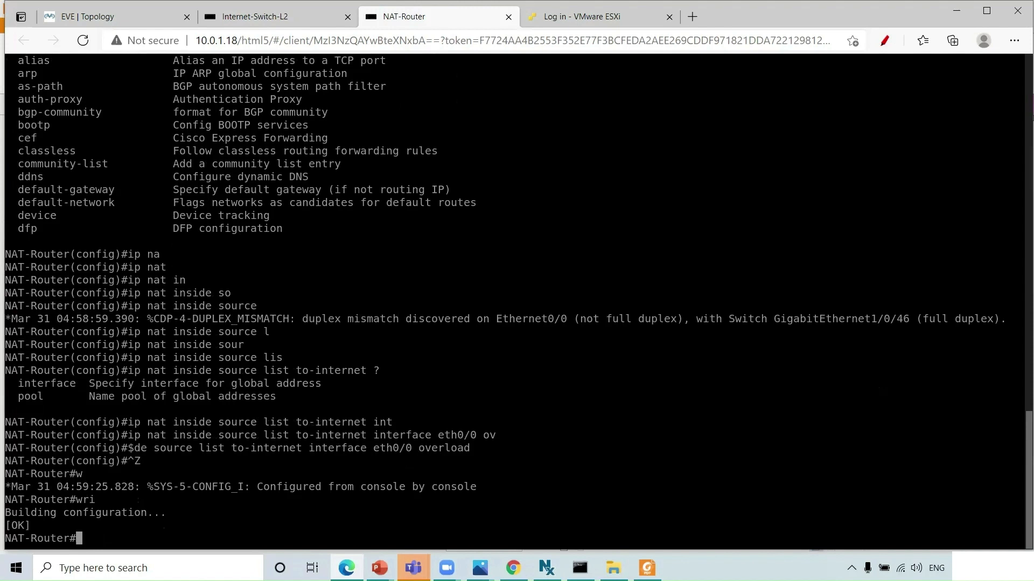
- Ping 8.8.8.8 sourced from eth0/1, then review NAT translations showing inside global 10.0.5.128
{"action": "type", "text": "ping 8.8.8.8 source eth0/1"}
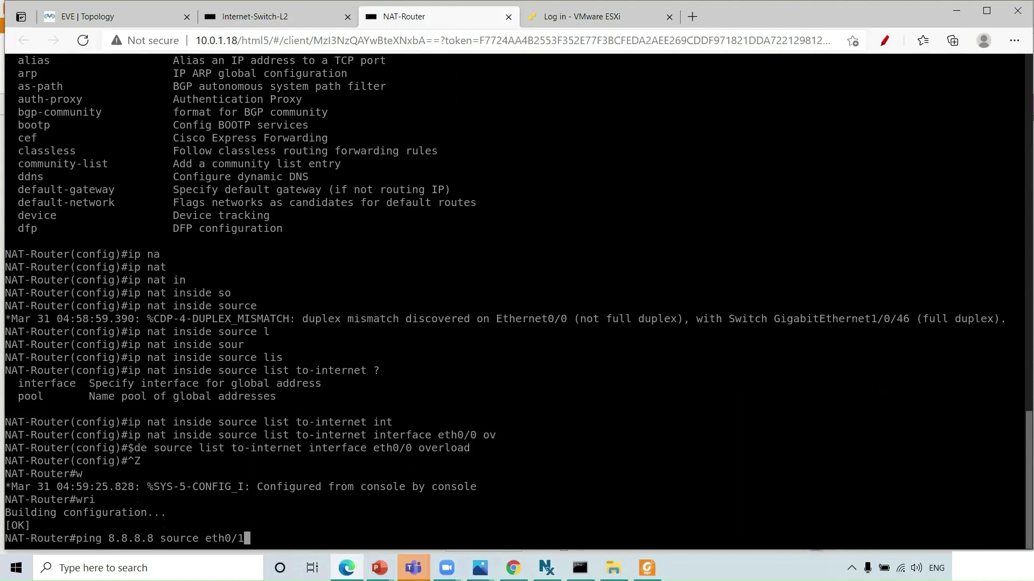
{"action": "key", "text": "Return"}
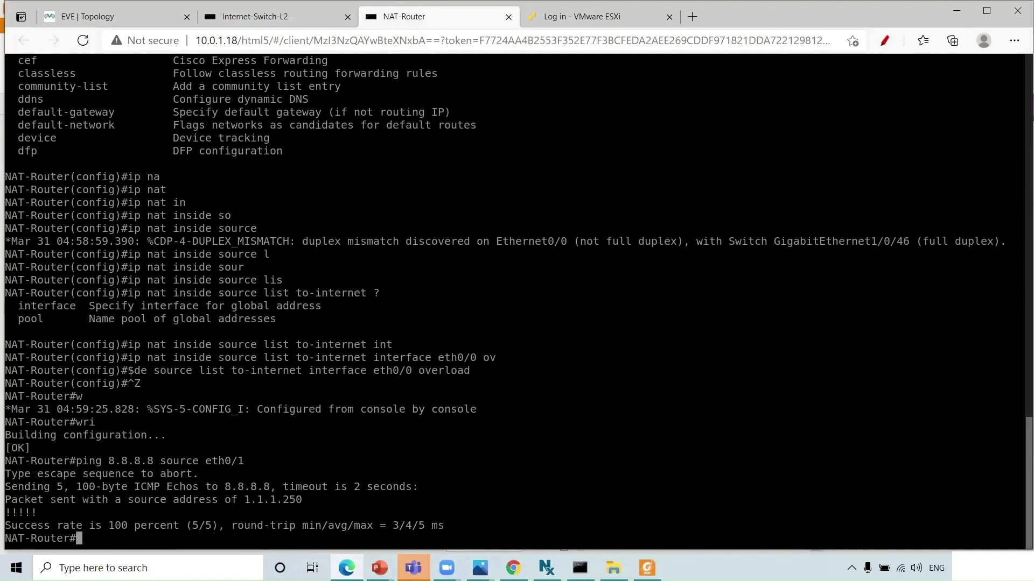
{"action": "type", "text": "sh ip nat"}
{"action": "key", "text": "Tab"}
{"action": "type", "text": "tra"}
{"action": "key", "text": "Tab"}
{"action": "key", "text": "Return"}
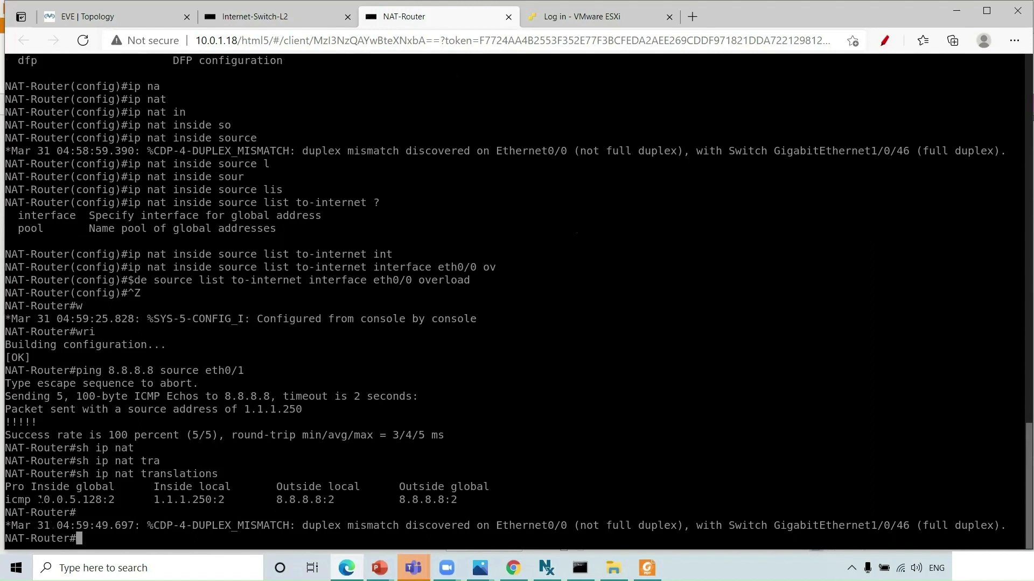
{"action": "left_click_drag", "start_coordinate": [39, 499], "coordinate": [101, 500]}
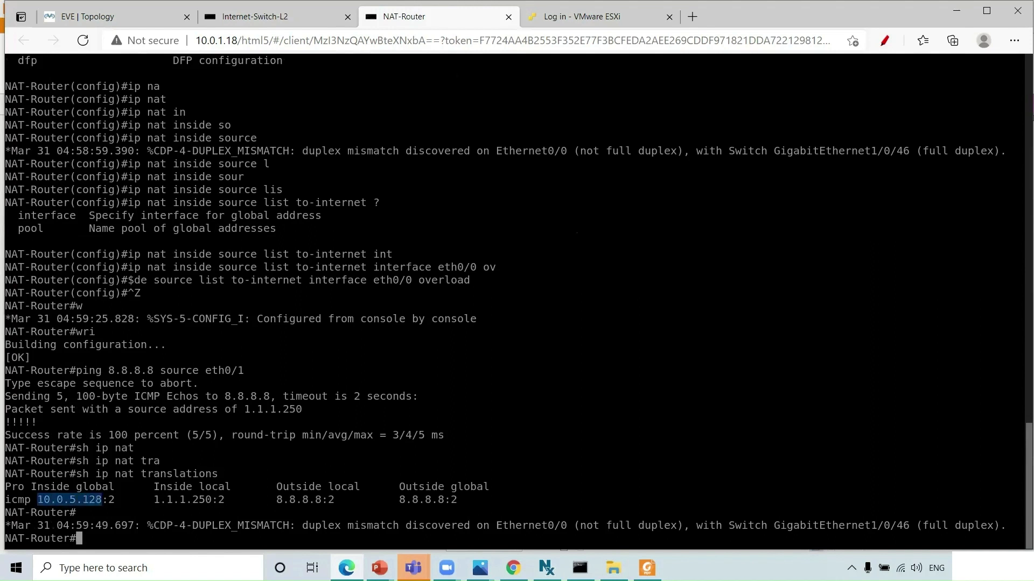
- Show the interface address summary with 'sh ip int bri' and save with wri
{"action": "type", "text": "sh ip int bri"}
{"action": "key", "text": "Return"}
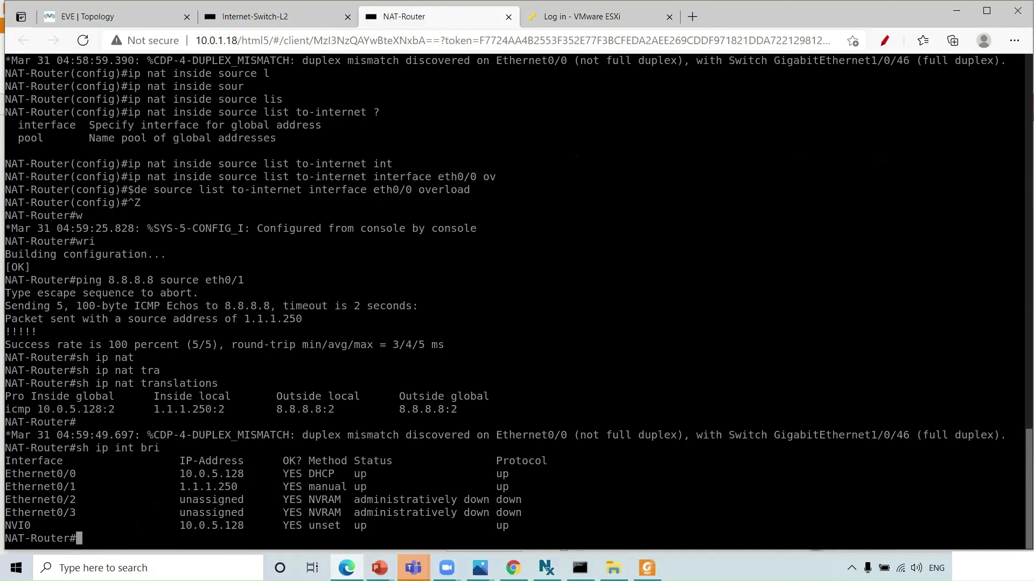
{"action": "type", "text": "wri"}
{"action": "key", "text": "Return"}
- Glance at the Internet-Switch-L2 console and come back to the NAT-Router console while wri completes
{"action": "key", "text": "ctrl+shift+Tab"}
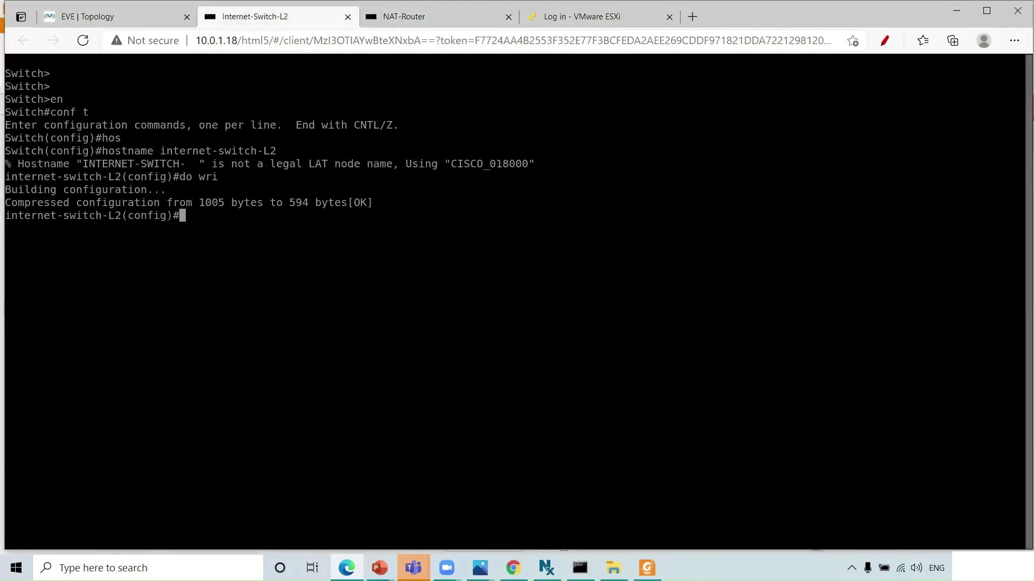
{"action": "key", "text": "alt+Tab"}
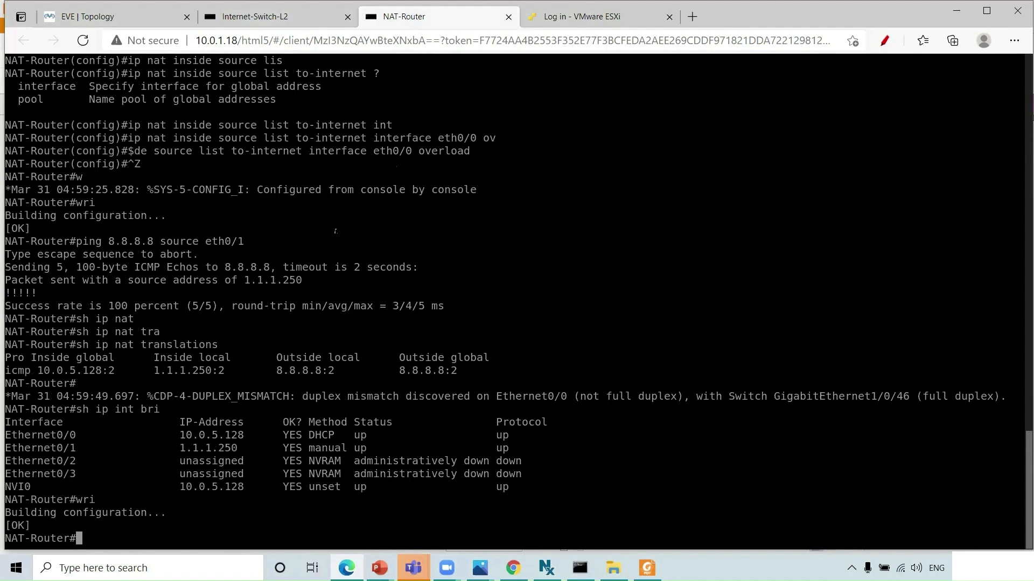
- Undo the old red pencil marks on the SDWAN topology PDF and circle NAT-Router's e0/1 label
{"action": "left_click", "coordinate": [647, 568]}
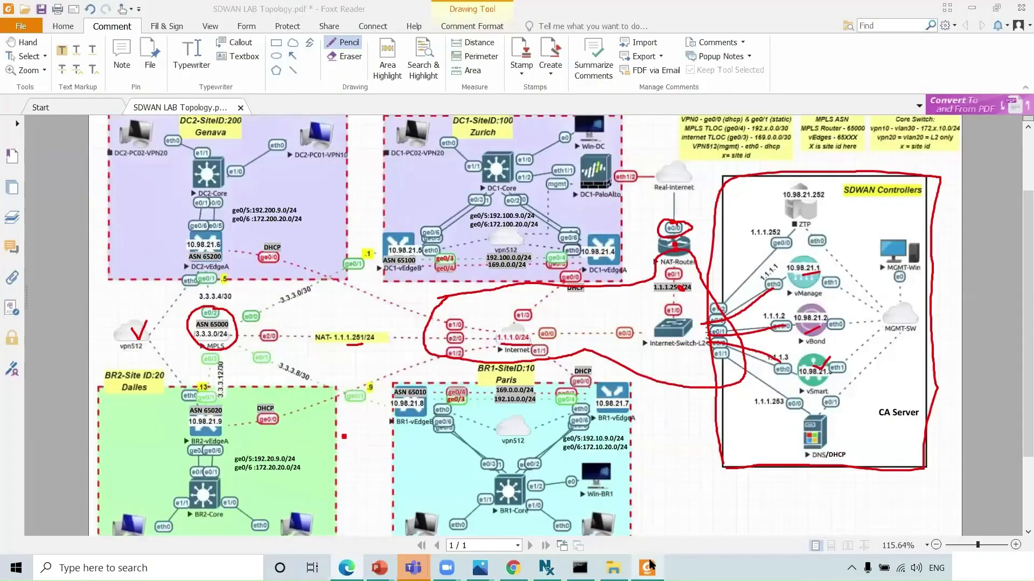
{"action": "key", "text": "ctrl+z"}
{"action": "key", "text": "ctrl+z"}
{"action": "key", "text": "ctrl+z"}
{"action": "key", "text": "ctrl+z"}
{"action": "key", "text": "ctrl+z"}
{"action": "key", "text": "ctrl+z"}
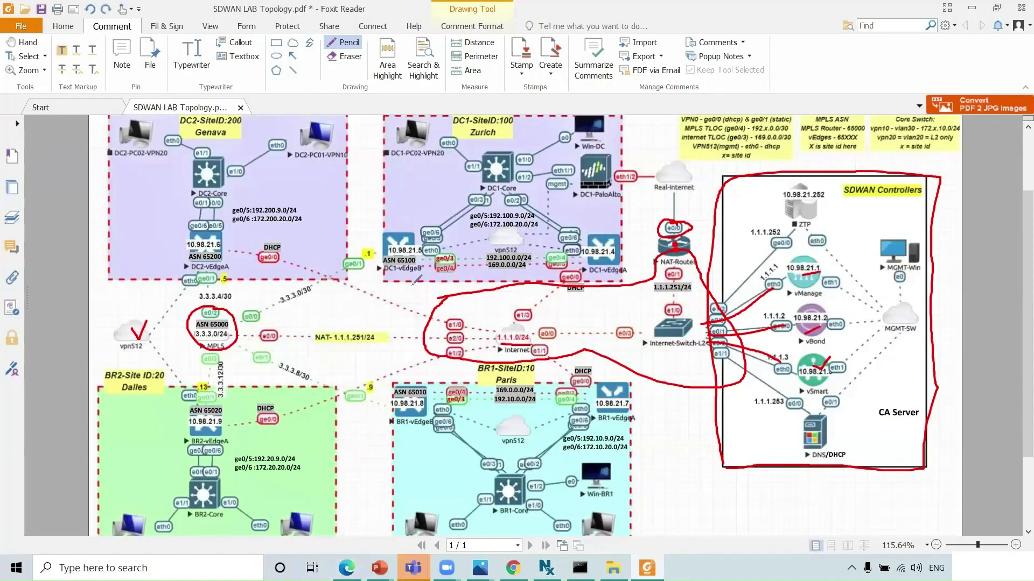
{"action": "key", "text": "ctrl+z"}
{"action": "key", "text": "ctrl+z"}
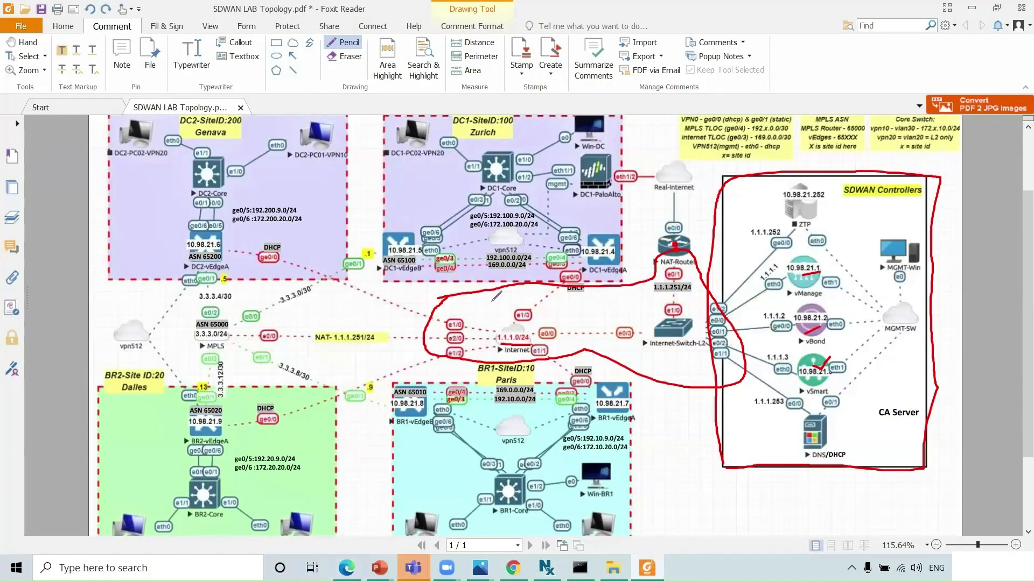
{"action": "key", "text": "ctrl+z"}
{"action": "key", "text": "ctrl+z"}
{"action": "key", "text": "ctrl+z"}
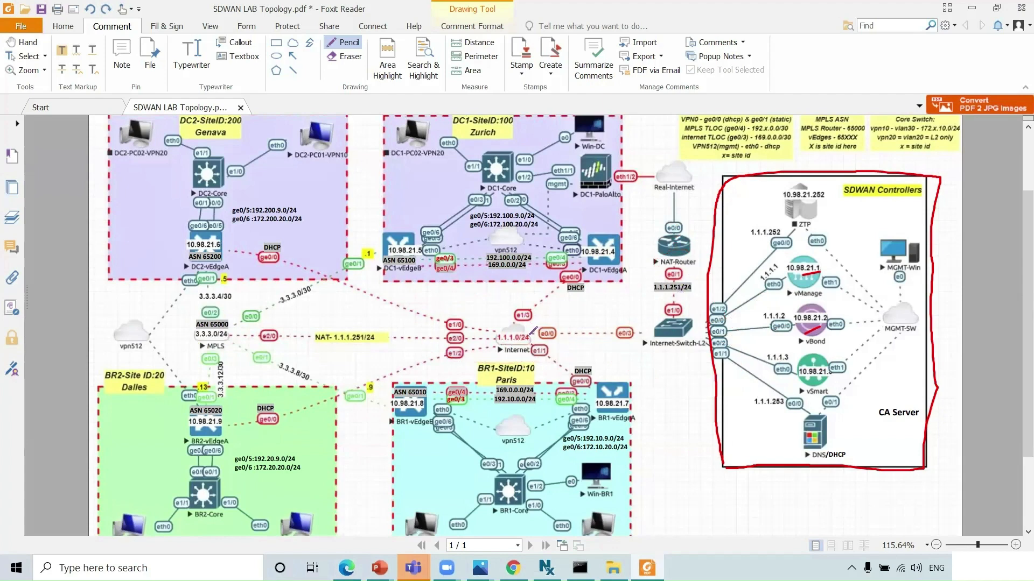
{"action": "mouse_move", "coordinate": [693, 265]}
{"action": "left_mouse_down"}
{"action": "mouse_move", "coordinate": [660, 275]}
{"action": "mouse_move", "coordinate": [698, 270]}
{"action": "mouse_move", "coordinate": [666, 220]}
{"action": "mouse_move", "coordinate": [694, 221]}
{"action": "mouse_move", "coordinate": [680, 240]}
{"action": "mouse_move", "coordinate": [664, 228]}
{"action": "mouse_move", "coordinate": [672, 183]}
{"action": "mouse_move", "coordinate": [667, 193]}
{"action": "mouse_move", "coordinate": [679, 190]}
{"action": "left_mouse_up"}
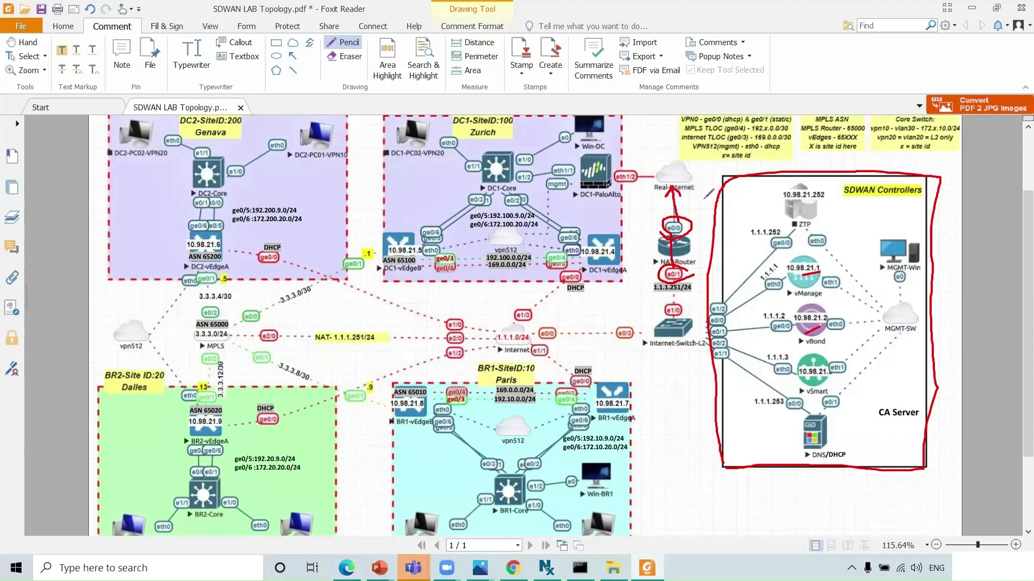
- On the Internet-Switch-L2 console, set 'spanning-tree mode rapid-pvst'
{"action": "key", "text": "alt+Tab"}
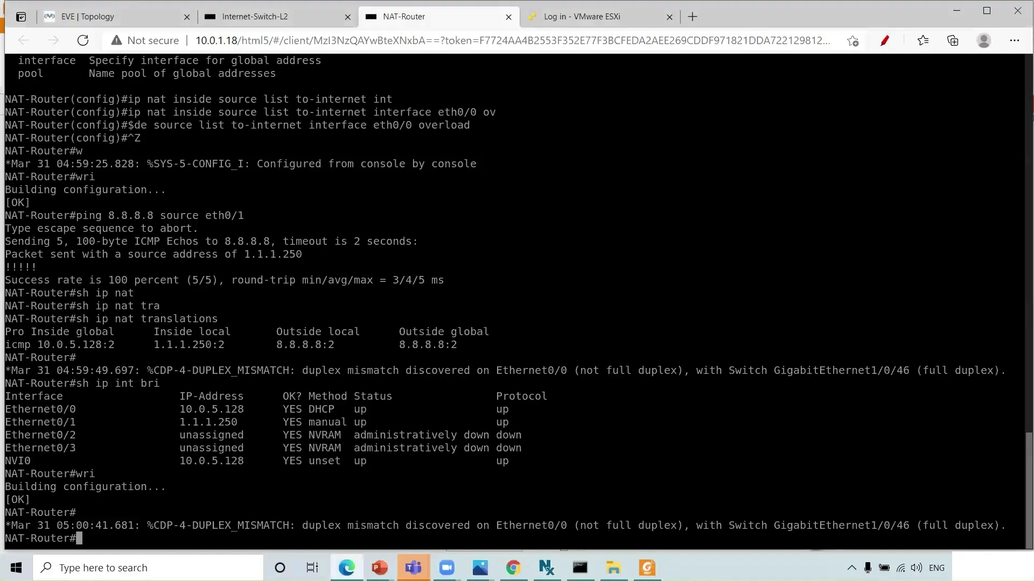
{"action": "left_click", "coordinate": [272, 22]}
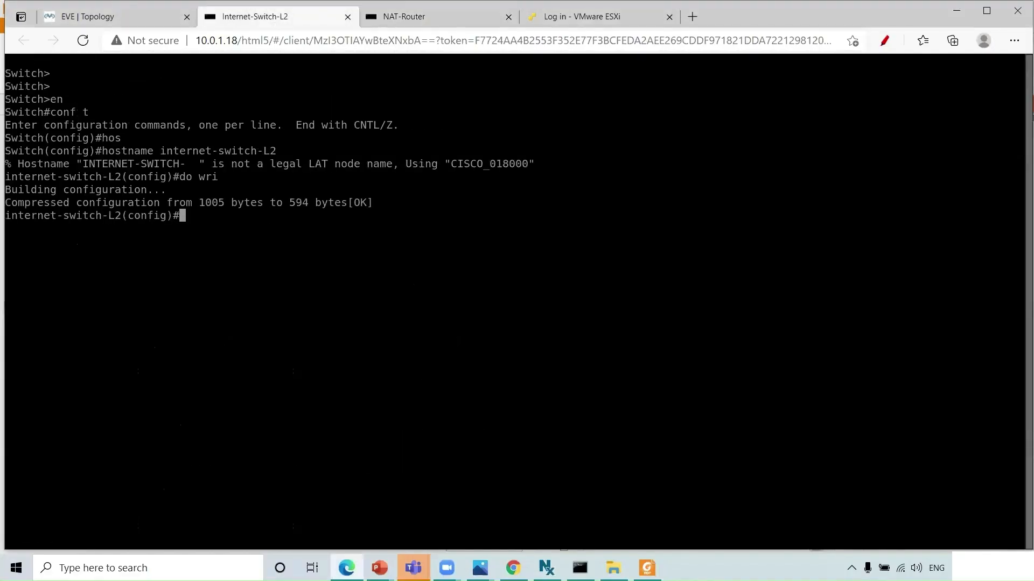
{"action": "type", "text": "spa"}
{"action": "key", "text": "Tab"}
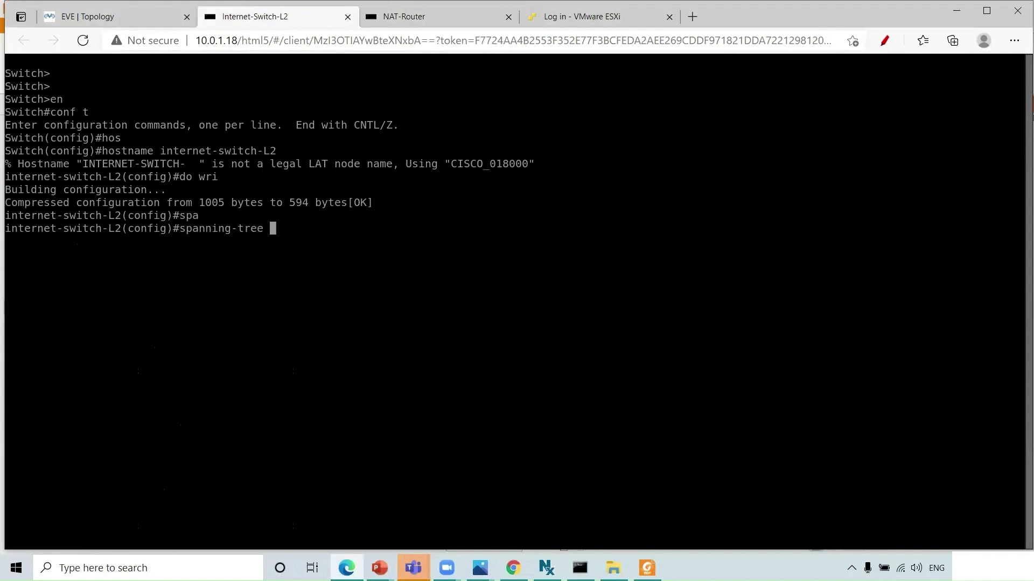
{"action": "type", "text": "mo"}
{"action": "key", "text": "Tab"}
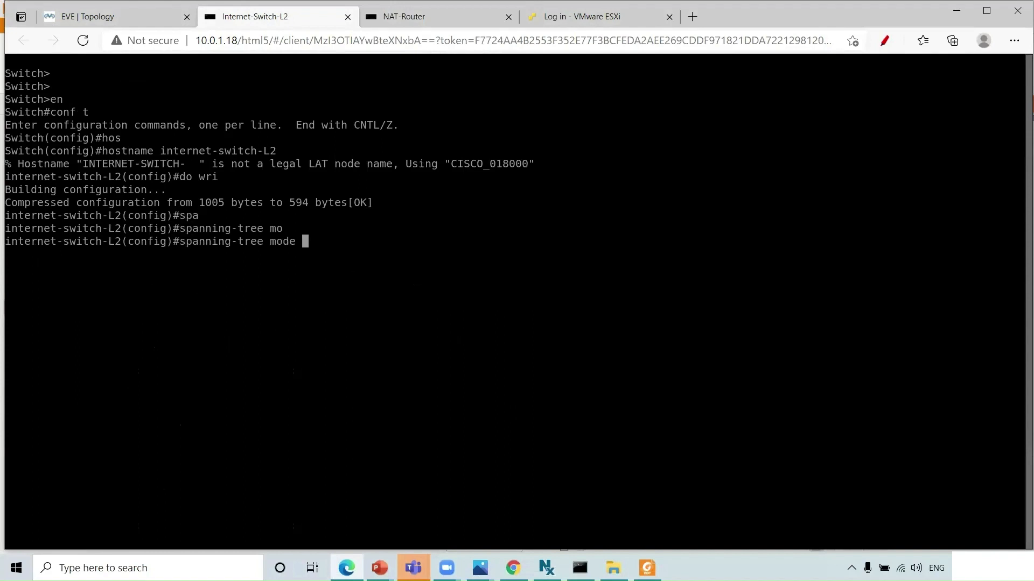
{"action": "type", "text": "r"}
{"action": "key", "text": "Tab"}
{"action": "key", "text": "Return"}
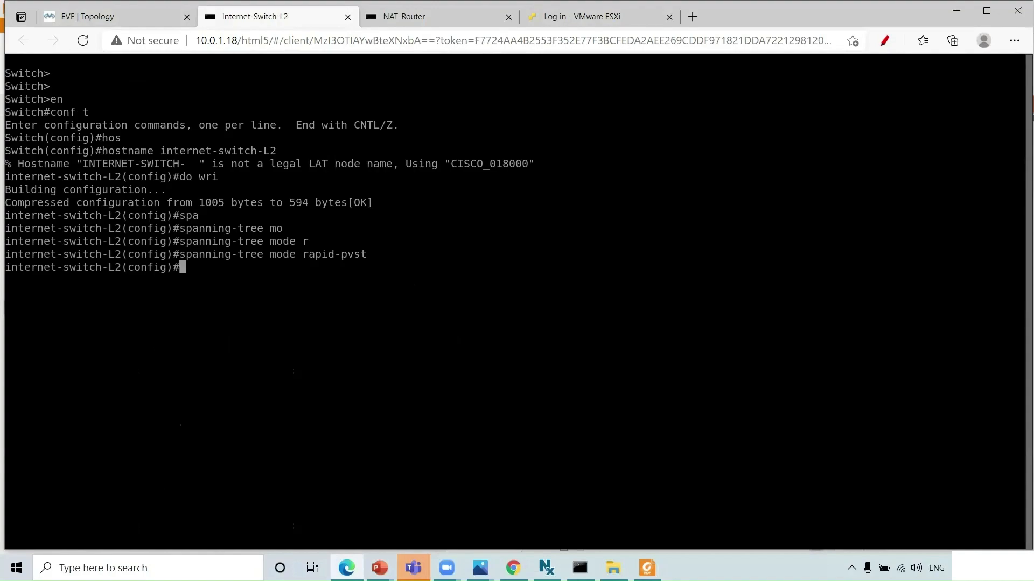
- Check the SDWAN topology PDF, then return to the browser consoles
{"action": "key", "text": "ctrl+Tab"}
{"action": "key", "text": "alt+Tab"}
{"action": "key", "text": "Tab"}
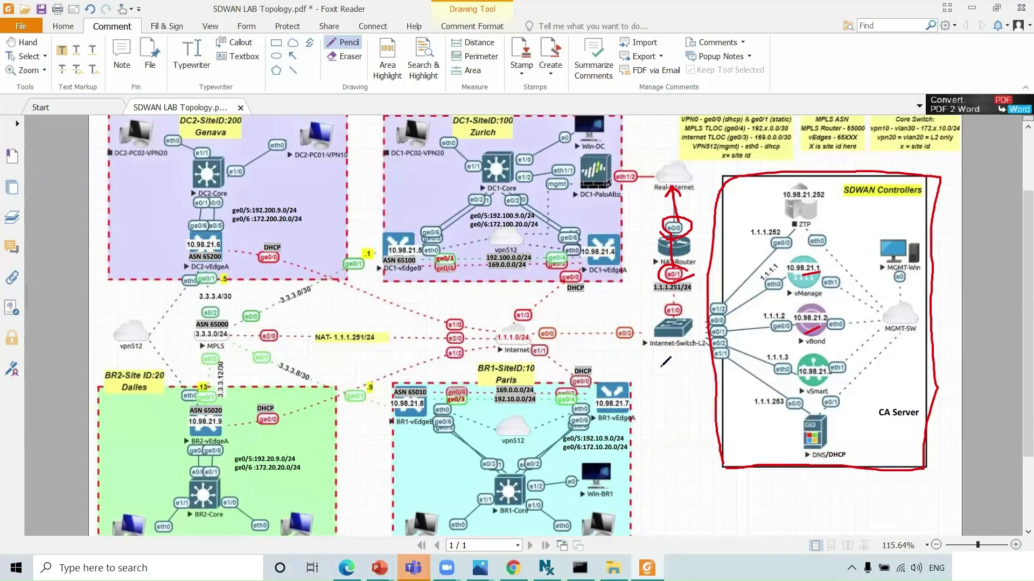
{"action": "key", "text": "alt+Tab"}
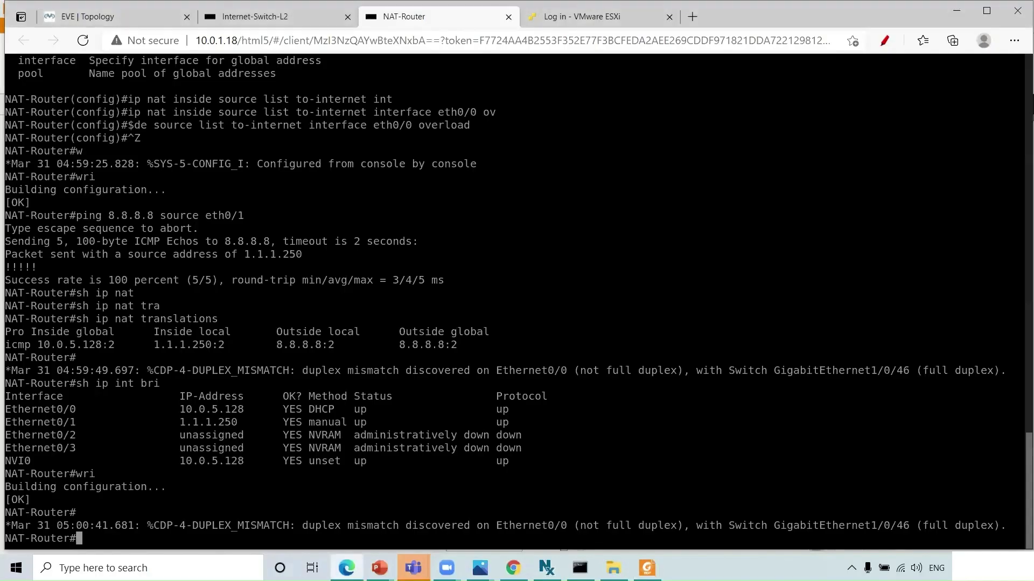
- Exit configuration mode on Internet-Switch-L2, save with wri, and go back to the lab topology
{"action": "left_click", "coordinate": [303, 17]}
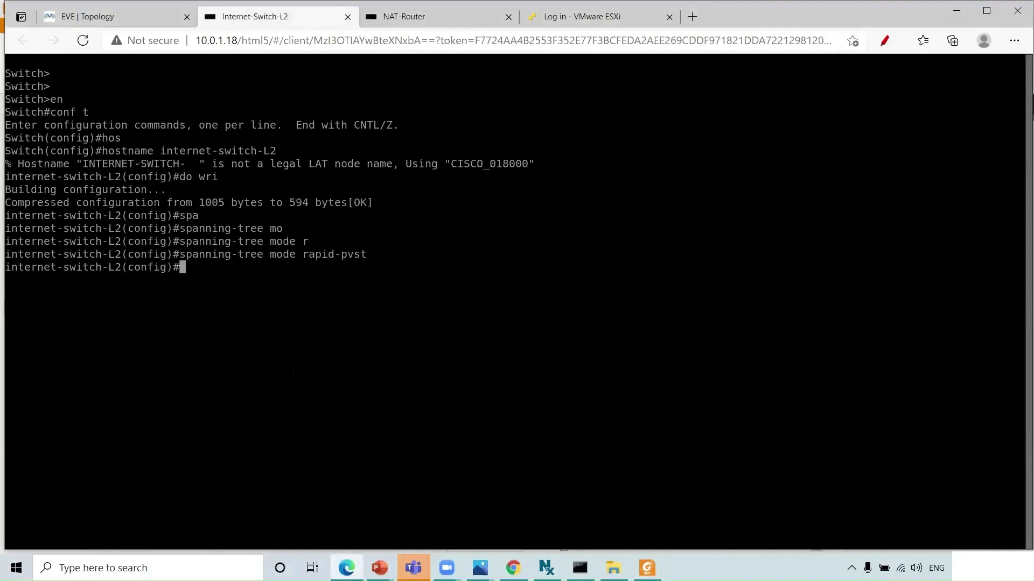
{"action": "key", "text": "Return"}
{"action": "key", "text": "Return"}
{"action": "key", "text": "ctrl+z"}
{"action": "type", "text": "wri"}
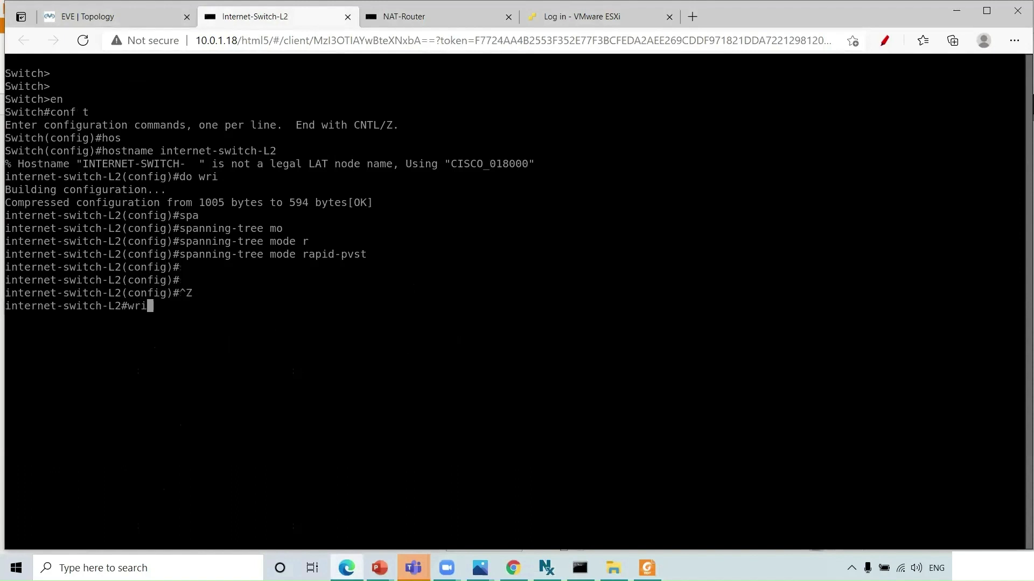
{"action": "key", "text": "Return"}
{"action": "key", "text": "Return"}
{"action": "key", "text": "Return"}
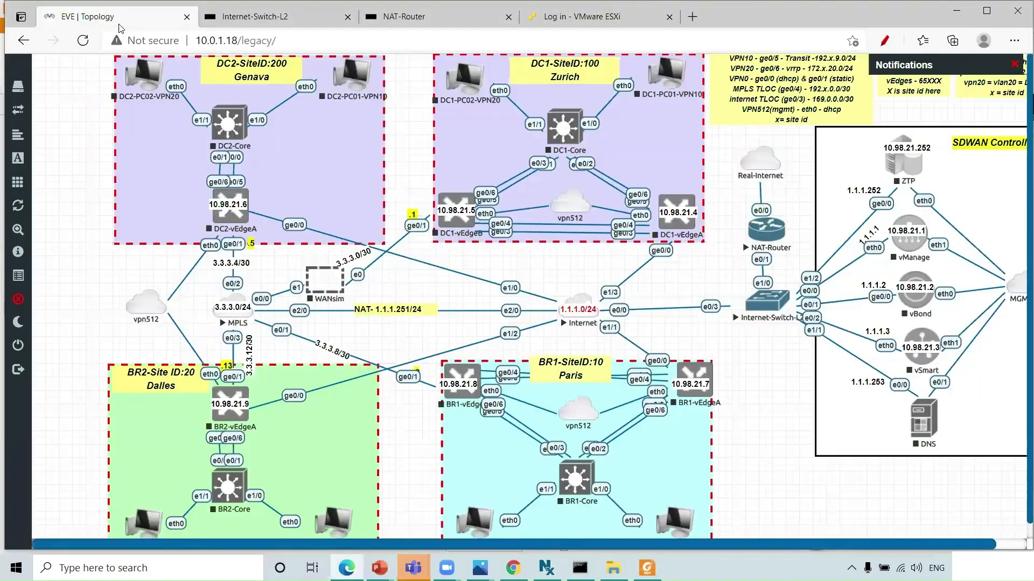
{"action": "left_click", "coordinate": [122, 19]}
- On the Internet node console, set hostname 'internet' in configuration mode and save with 'do wri'
{"action": "left_click", "coordinate": [583, 303]}
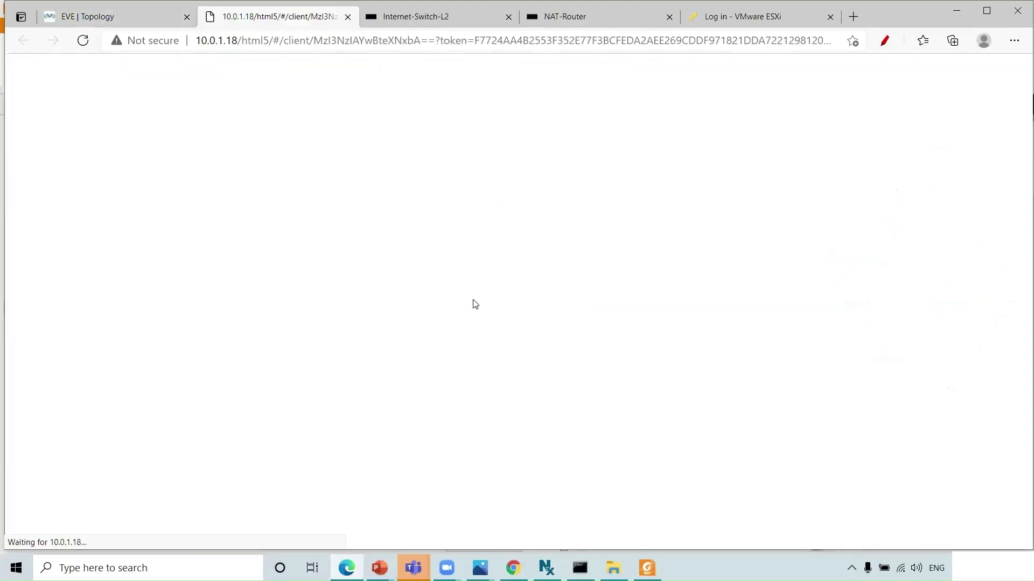
{"action": "key", "text": "Return"}
{"action": "key", "text": "Return"}
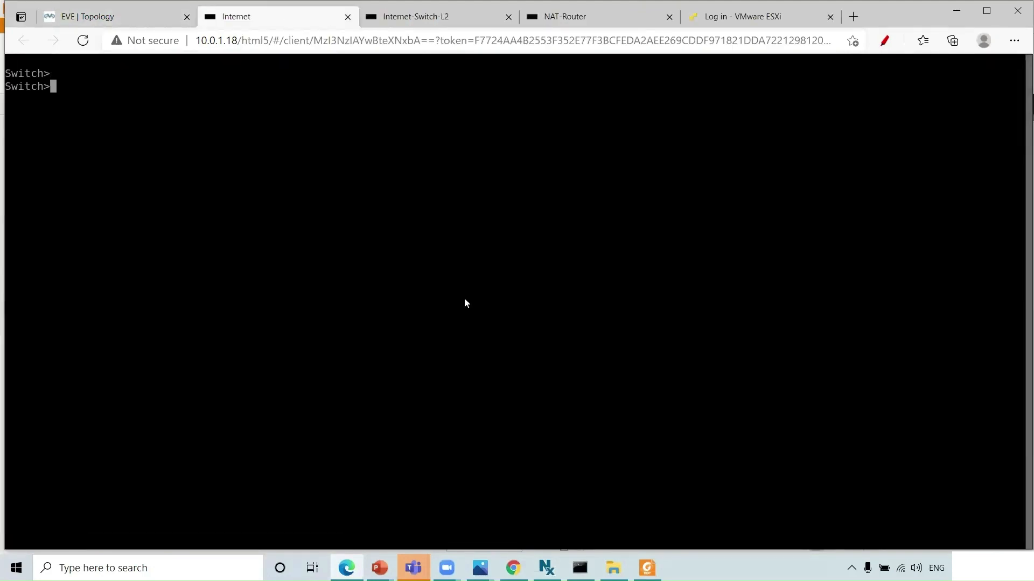
{"action": "type", "text": "en"}
{"action": "key", "text": "Return"}
{"action": "type", "text": "conf "}
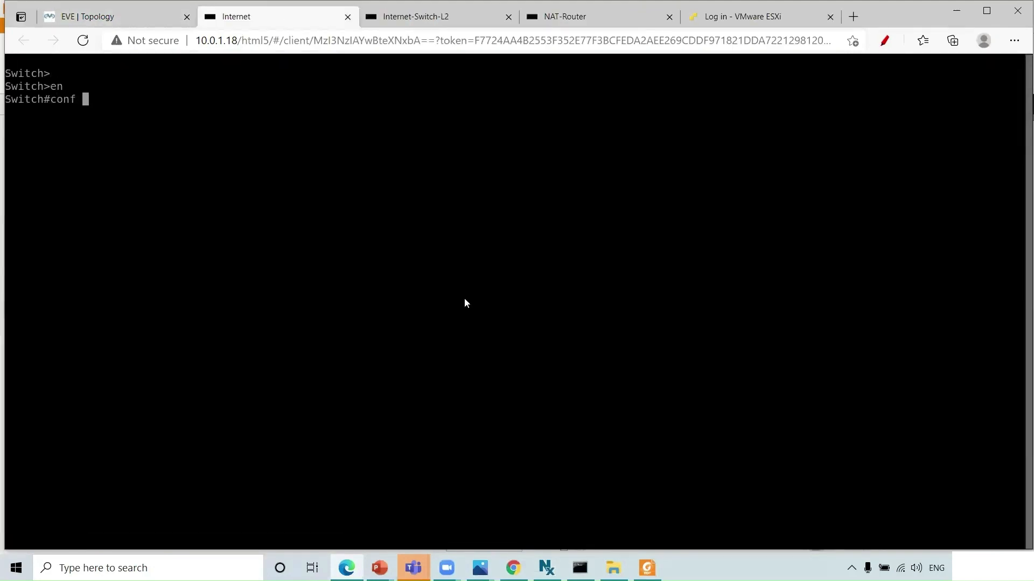
{"action": "type", "text": "t"}
{"action": "key", "text": "Return"}
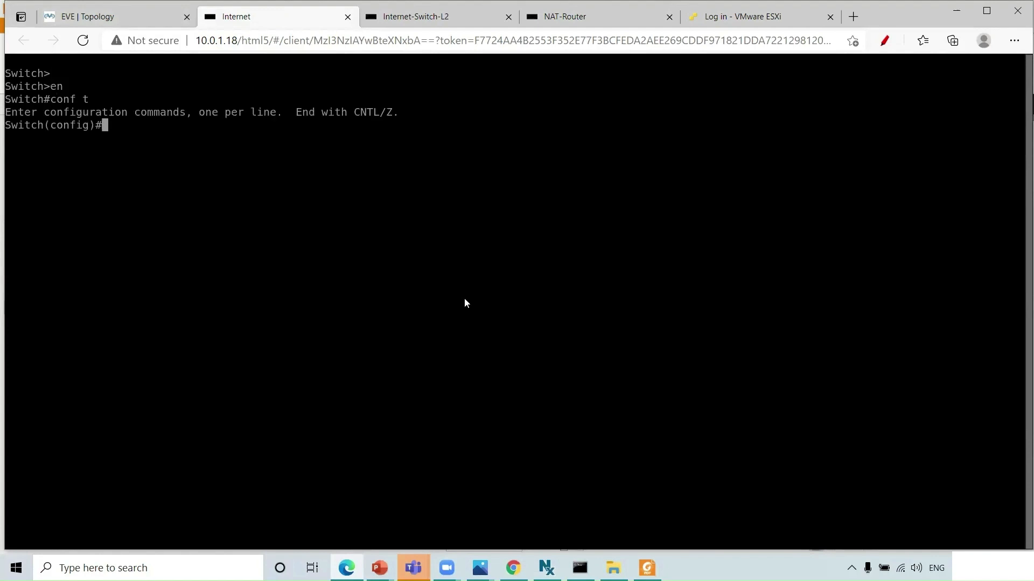
{"action": "type", "text": "hos"}
{"action": "key", "text": "Tab"}
{"action": "type", "text": "inter"}
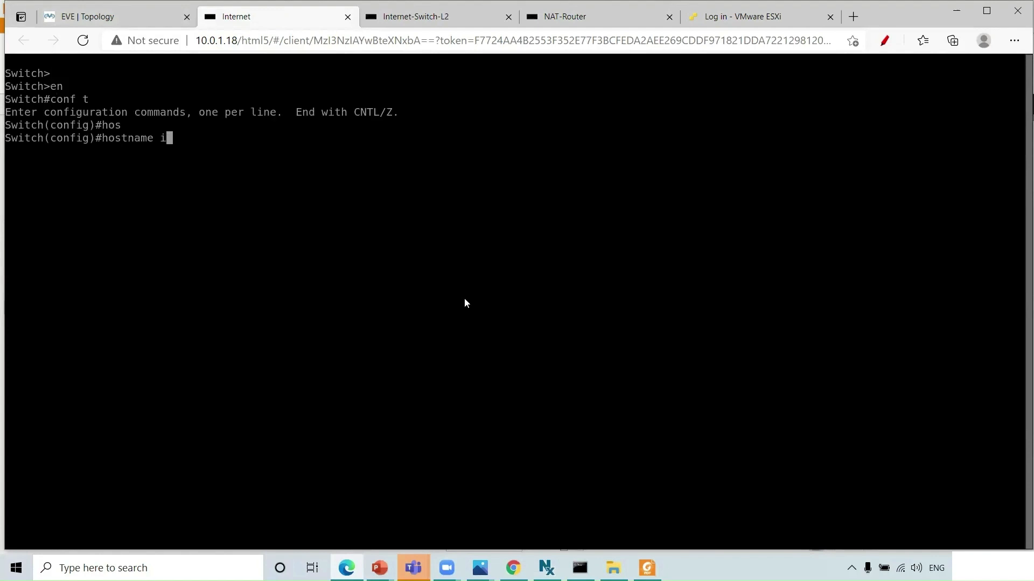
{"action": "key", "text": "Tab"}
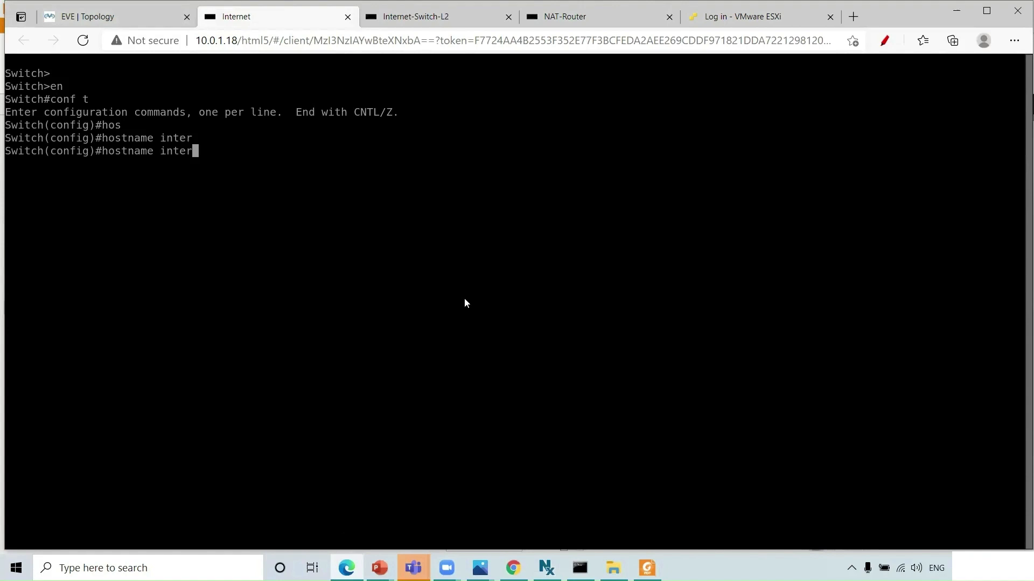
{"action": "type", "text": "net"}
{"action": "key", "text": "Return"}
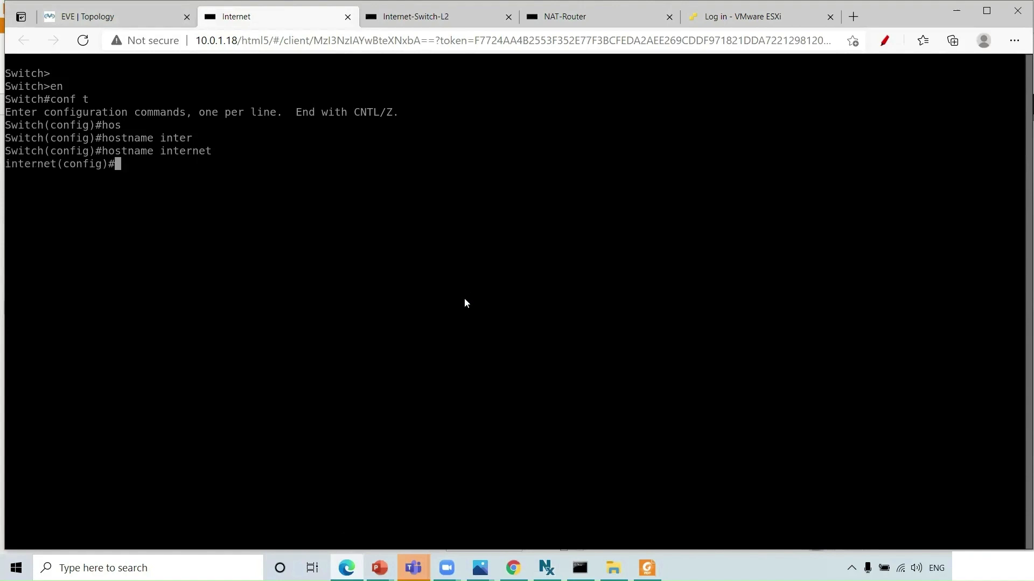
{"action": "type", "text": "do wri"}
{"action": "key", "text": "Return"}
- Set 'spanning-tree mode rapid-pvst', save again with 'do wri', and exit configuration mode
{"action": "type", "text": "spa"}
{"action": "key", "text": "Tab"}
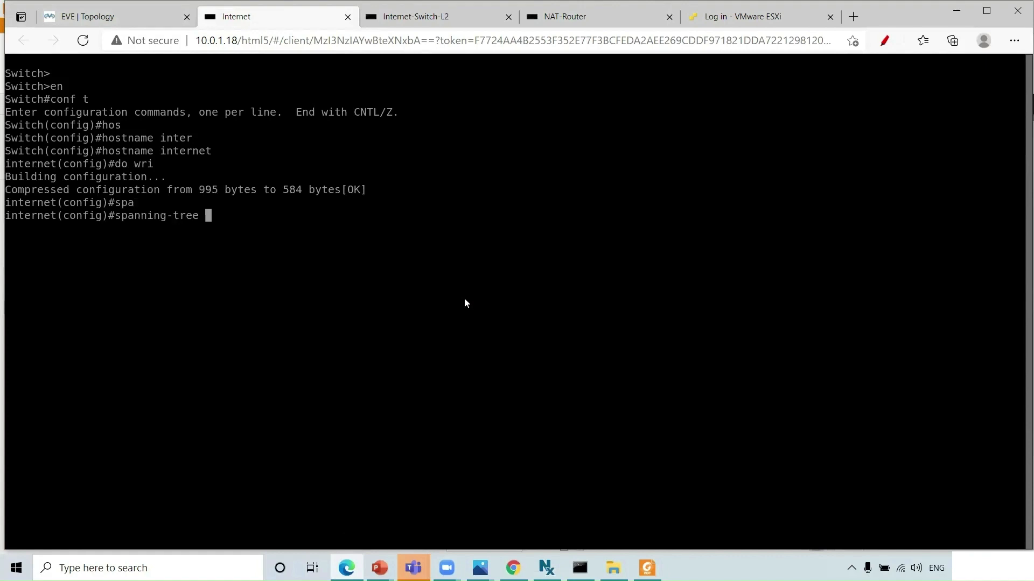
{"action": "type", "text": "mod"}
{"action": "key", "text": "Tab"}
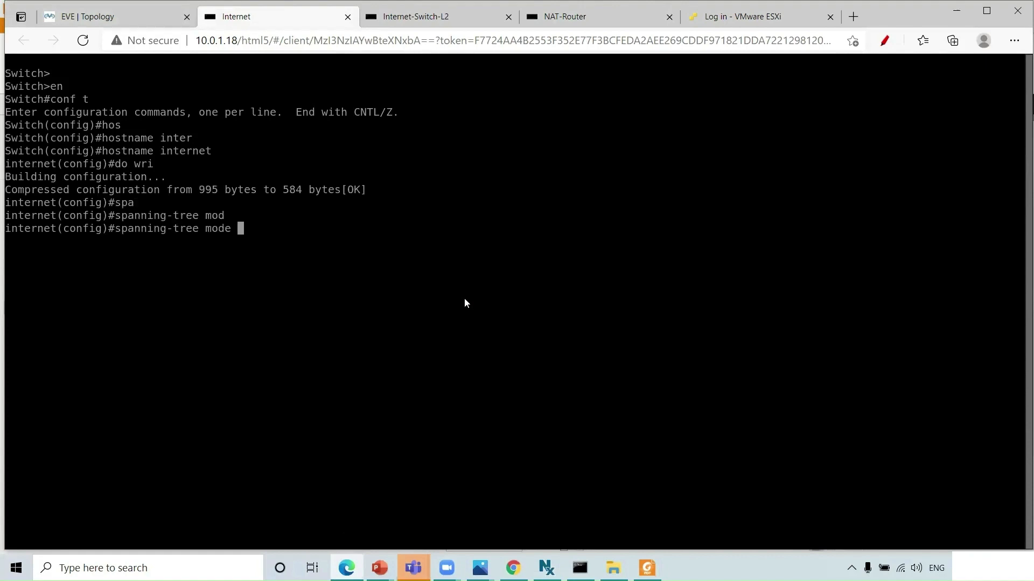
{"action": "type", "text": "ra"}
{"action": "key", "text": "Tab"}
{"action": "key", "text": "Return"}
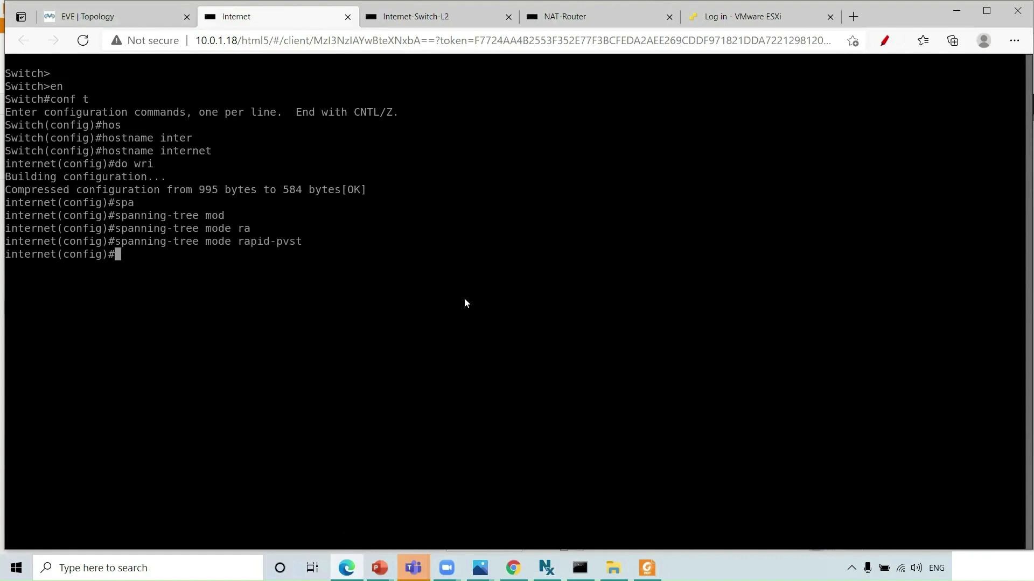
{"action": "type", "text": "span"}
{"action": "key", "text": "BackSpace"}
{"action": "key", "text": "BackSpace"}
{"action": "key", "text": "BackSpace"}
{"action": "key", "text": "BackSpace"}
{"action": "type", "text": "do wri"}
{"action": "key", "text": "Return"}
{"action": "key", "text": "ctrl+z"}
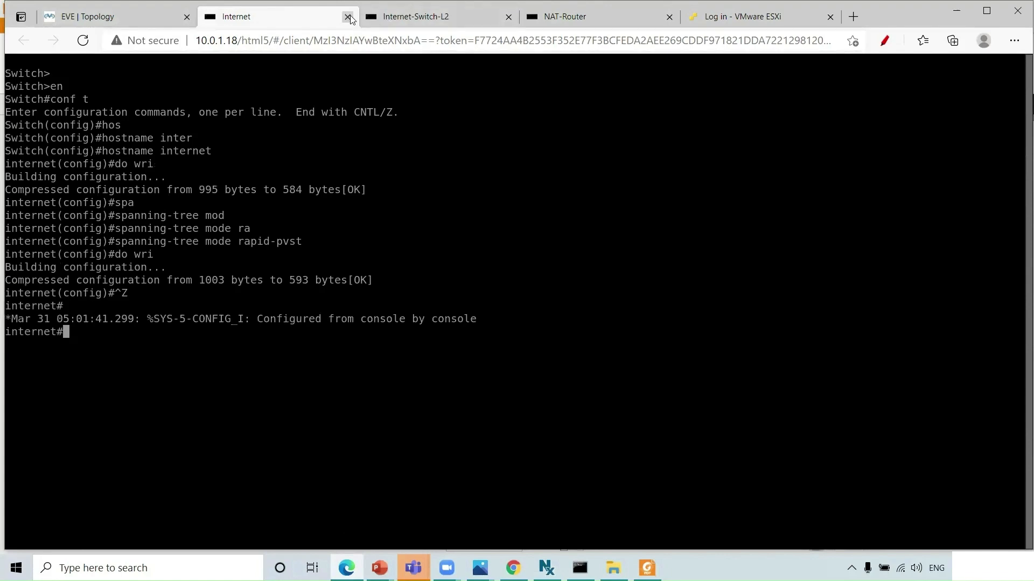
- Close the Internet, Internet-Switch-L2 and NAT-Router consoles and return to the lab topology
{"action": "left_click", "coordinate": [348, 19]}
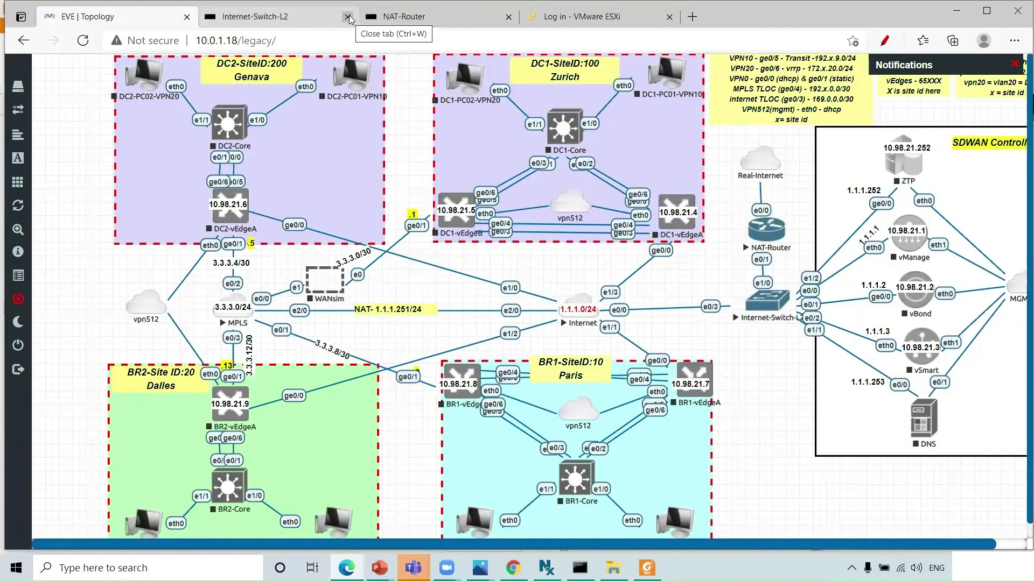
{"action": "left_click", "coordinate": [344, 20]}
{"action": "left_click", "coordinate": [347, 18]}
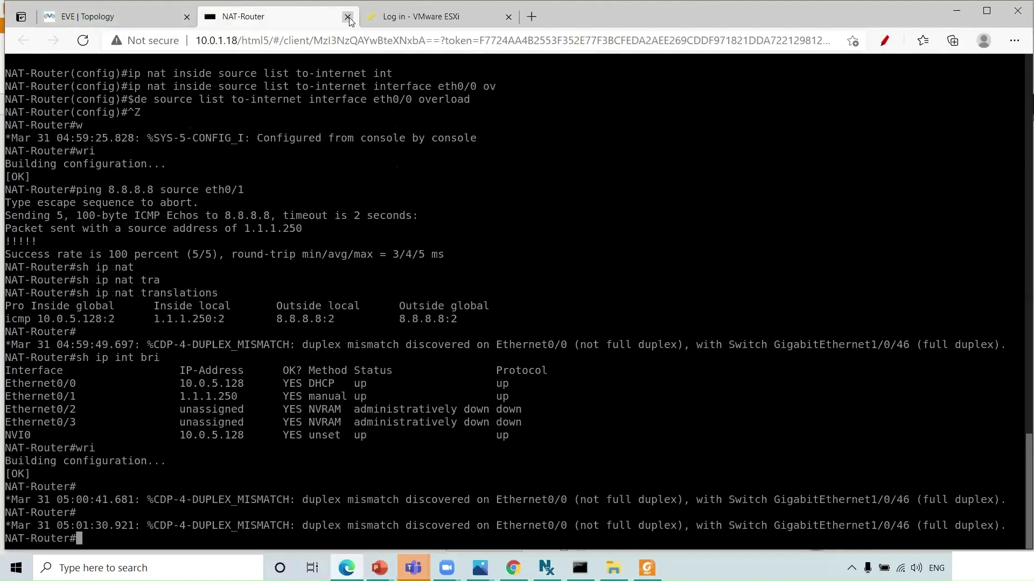
{"action": "left_click", "coordinate": [348, 18]}
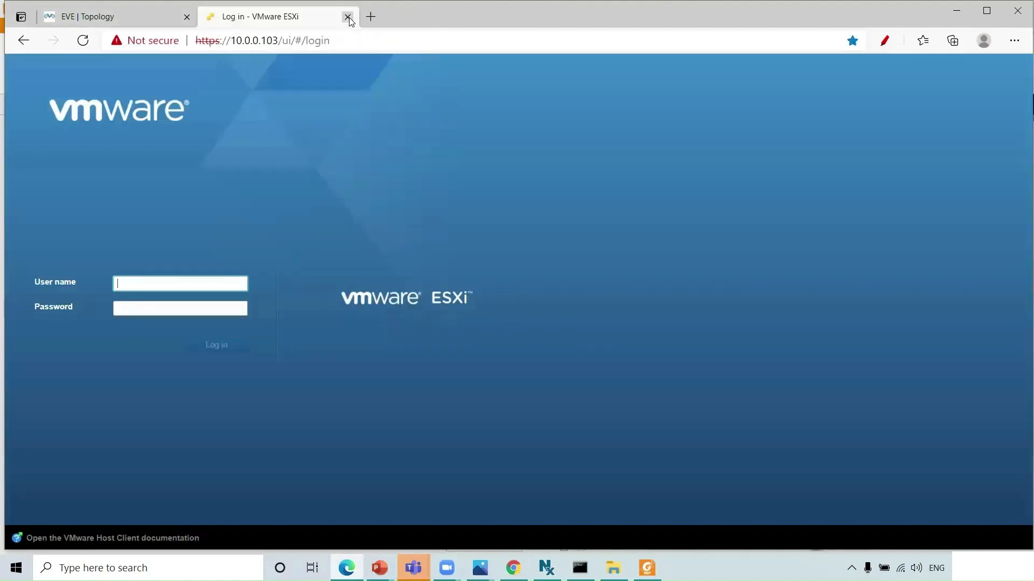
{"action": "left_click", "coordinate": [167, 18]}
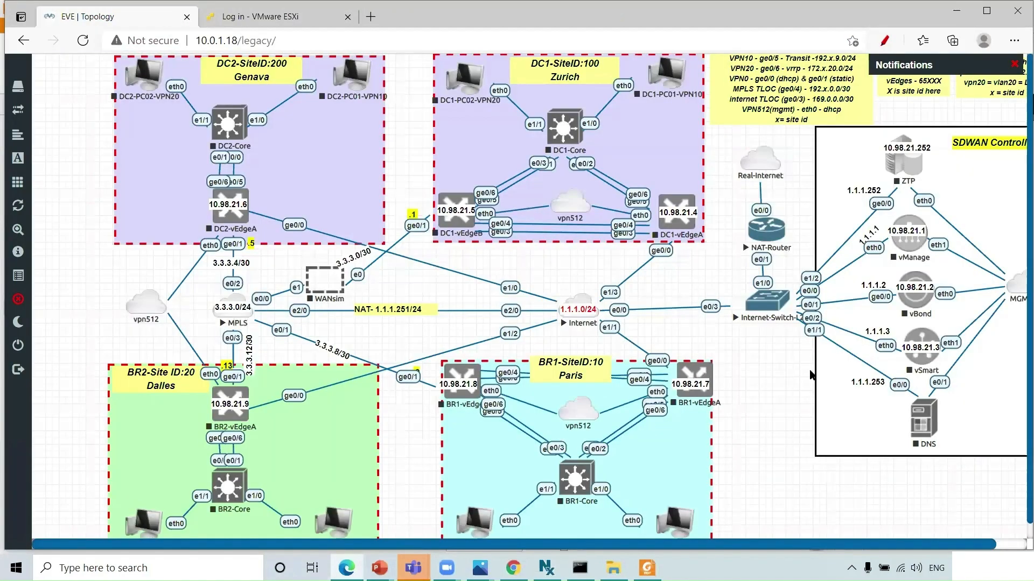
- Start the DNS node, then stop it again
{"action": "right_click", "coordinate": [927, 433]}
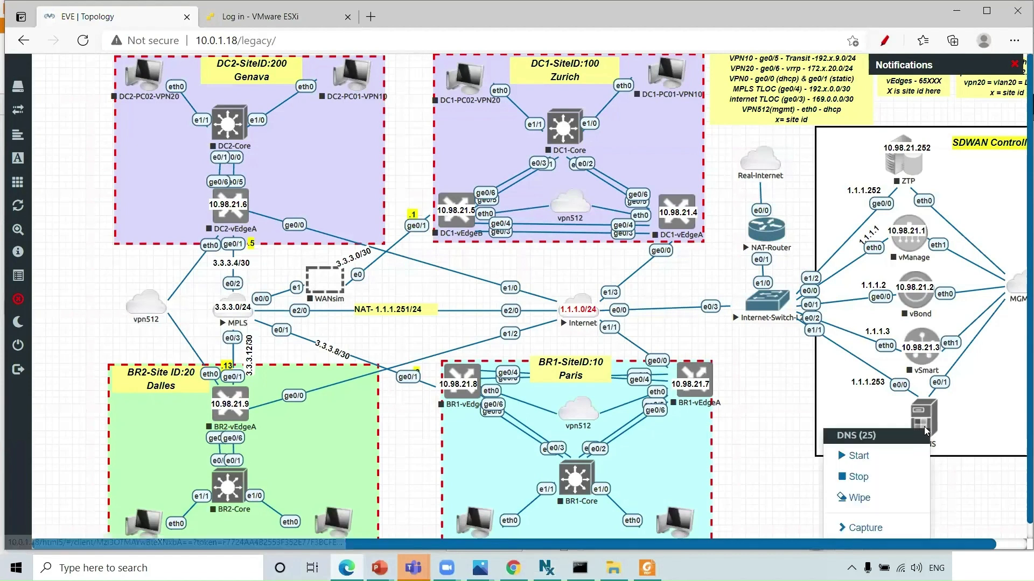
{"action": "left_click", "coordinate": [880, 457]}
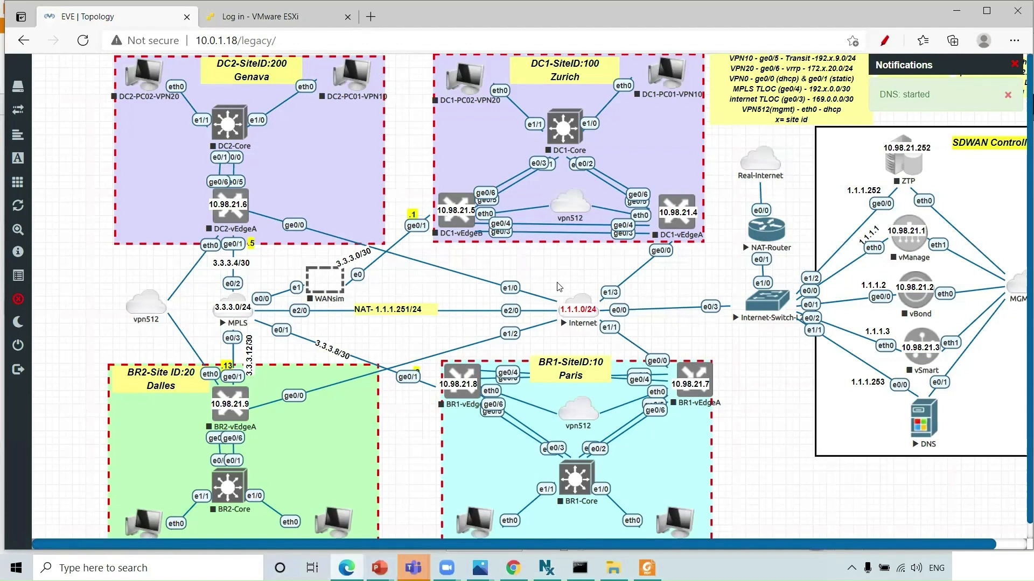
{"action": "right_click", "coordinate": [926, 425]}
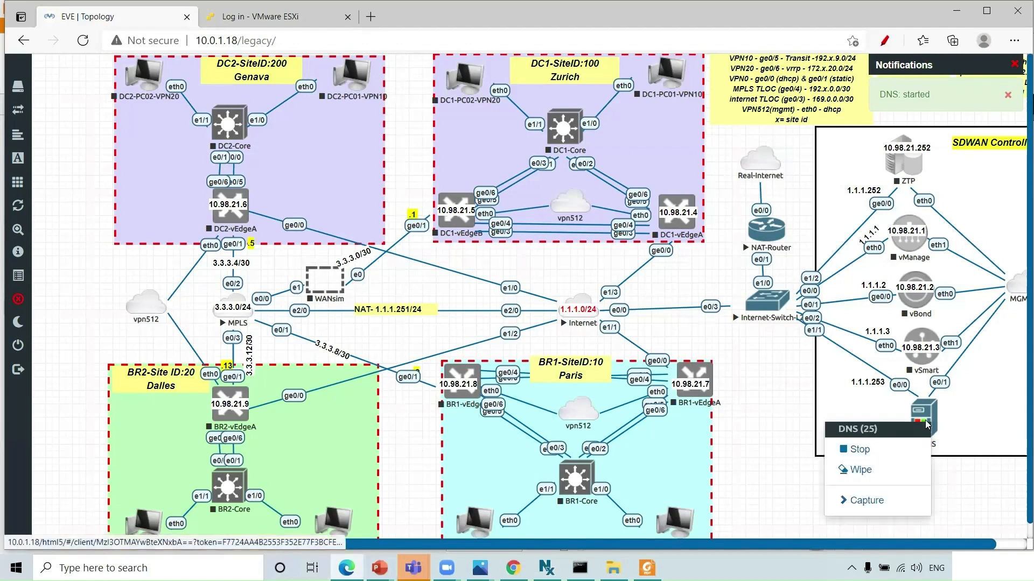
{"action": "left_click", "coordinate": [872, 454]}
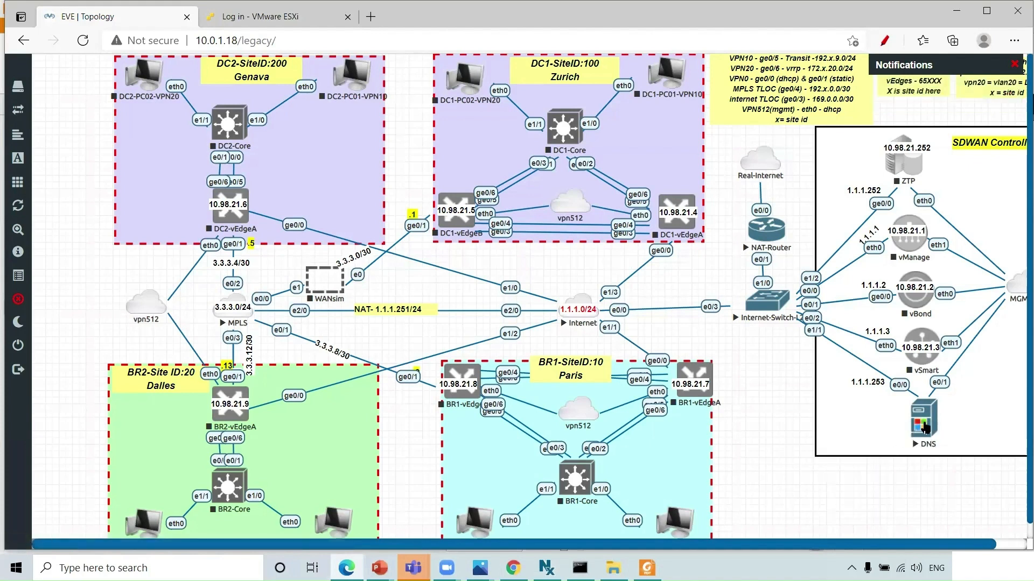
{"action": "right_click", "coordinate": [925, 428]}
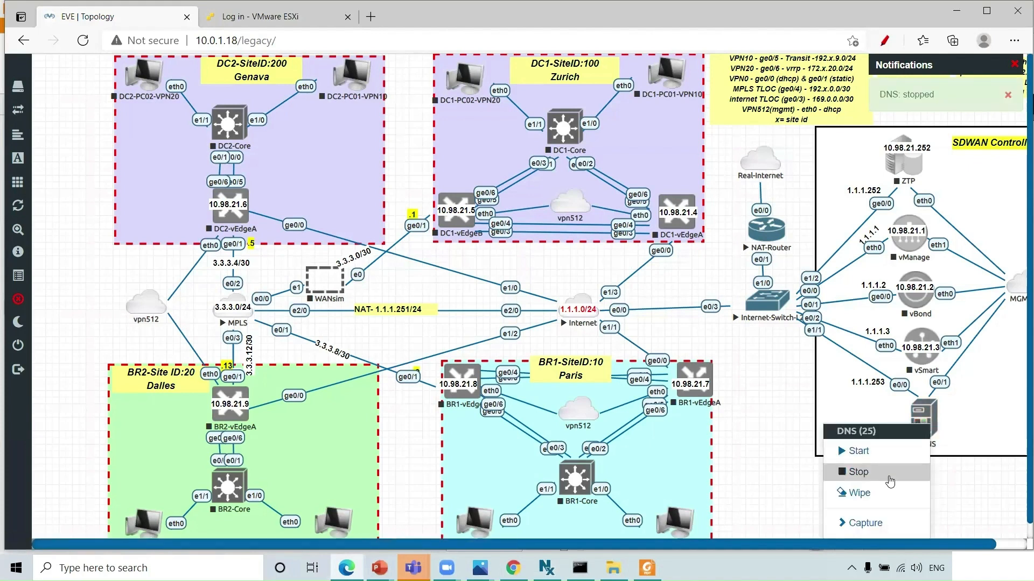
- Unlock the lab for editing and bring up the DNS node's context menu
{"action": "left_click", "coordinate": [1020, 445]}
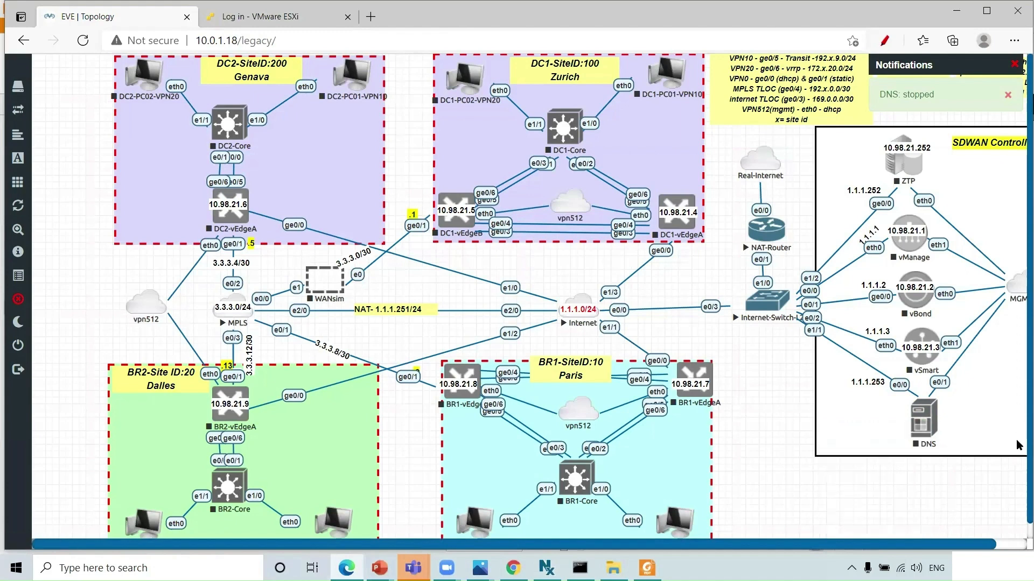
{"action": "scroll", "coordinate": [1020, 457], "scroll_direction": "down", "scroll_amount": 1}
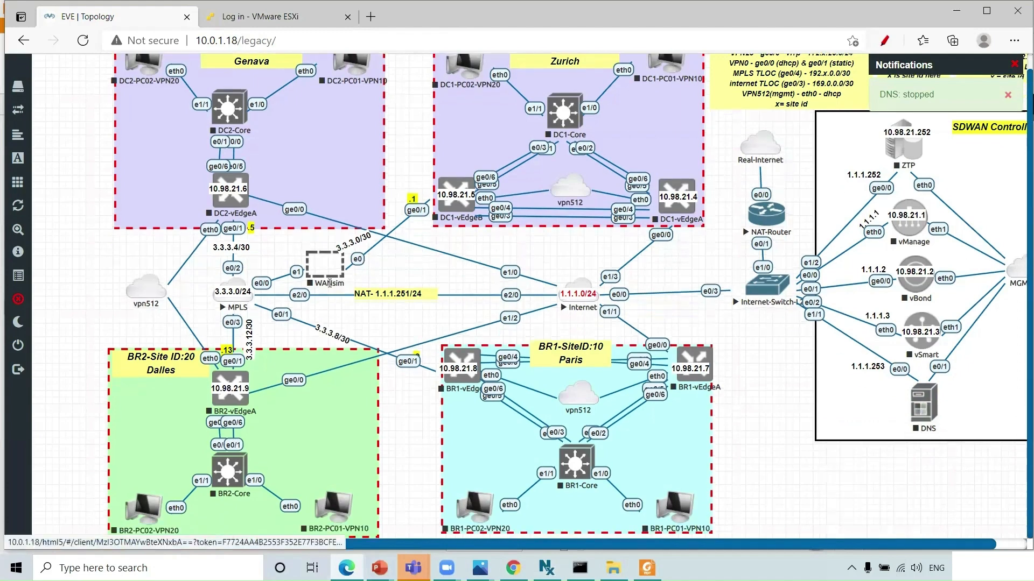
{"action": "left_click", "coordinate": [24, 302]}
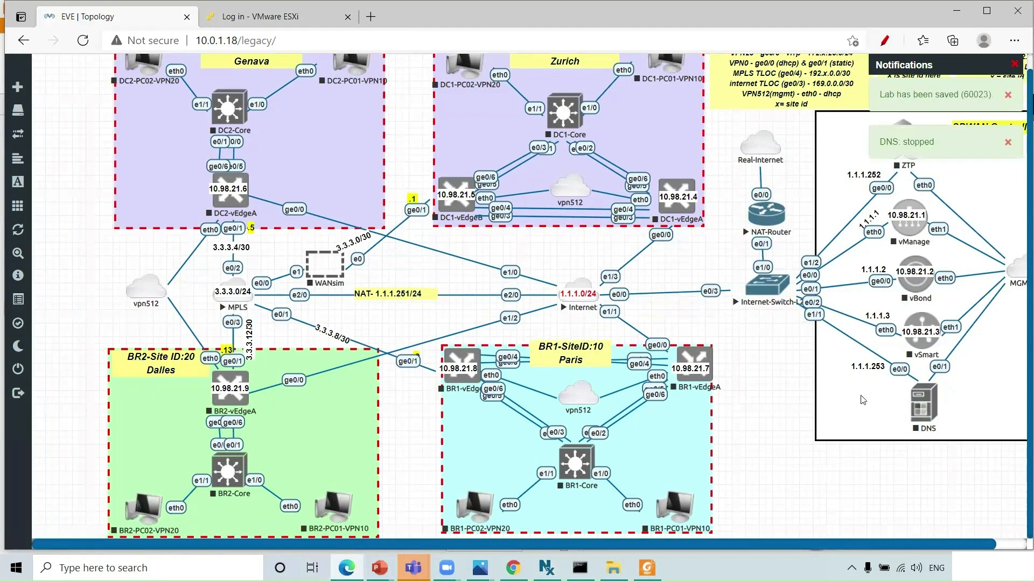
{"action": "right_click", "coordinate": [925, 405]}
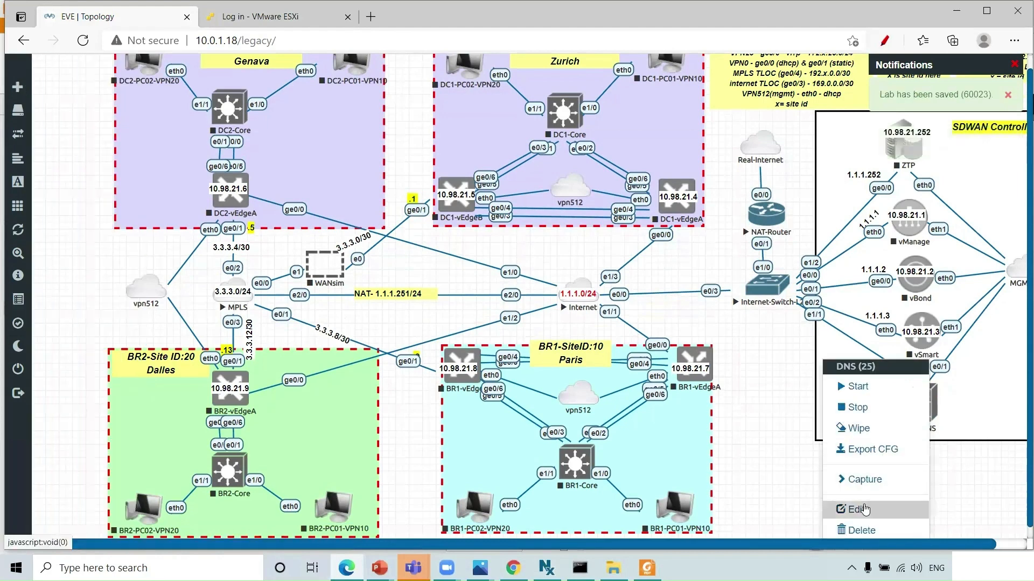
- Edit the DNS node, append '/DHC' to its name, and save
{"action": "left_click", "coordinate": [864, 508]}
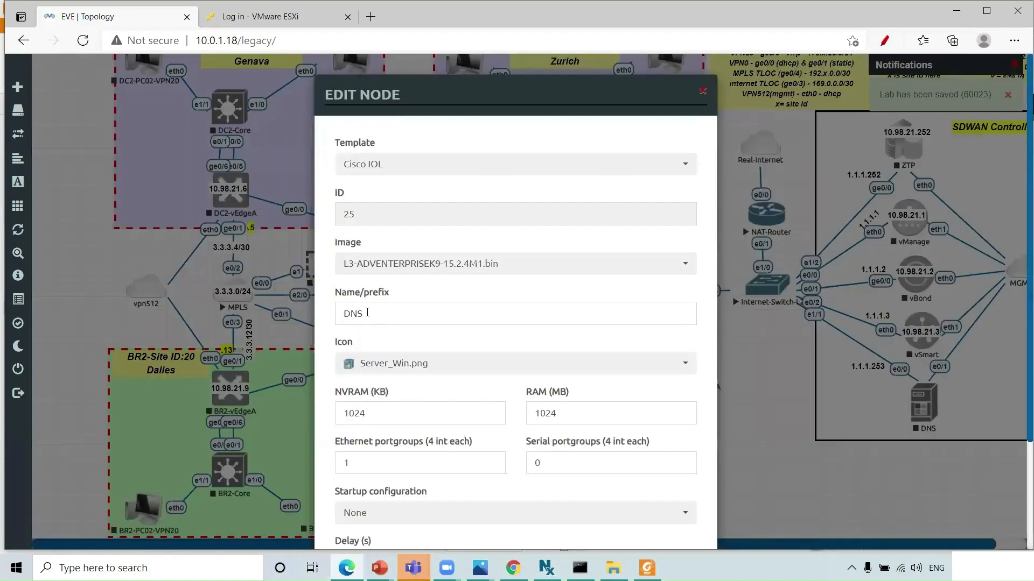
{"action": "left_click", "coordinate": [367, 312]}
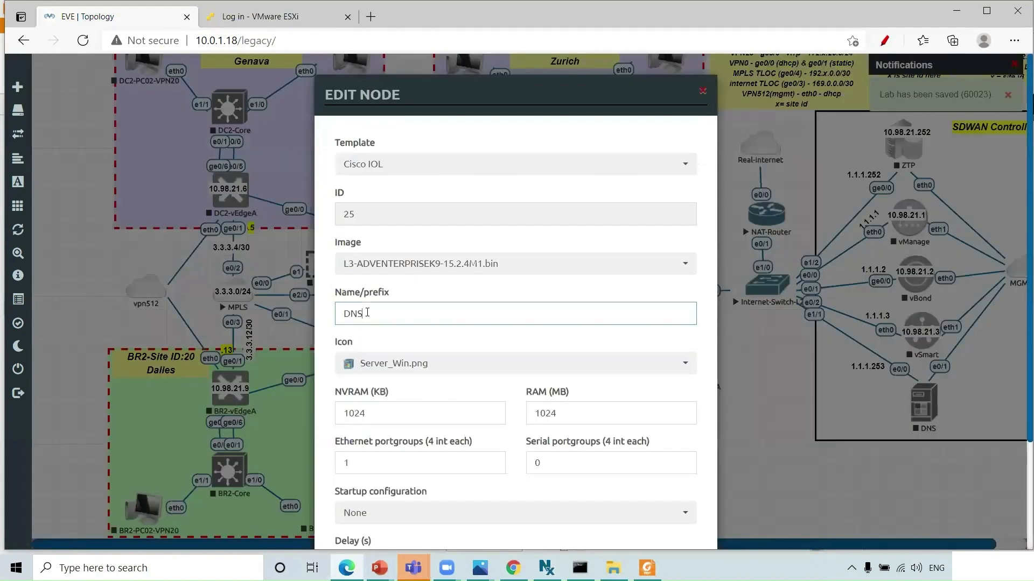
{"action": "type", "text": "/DHCP"}
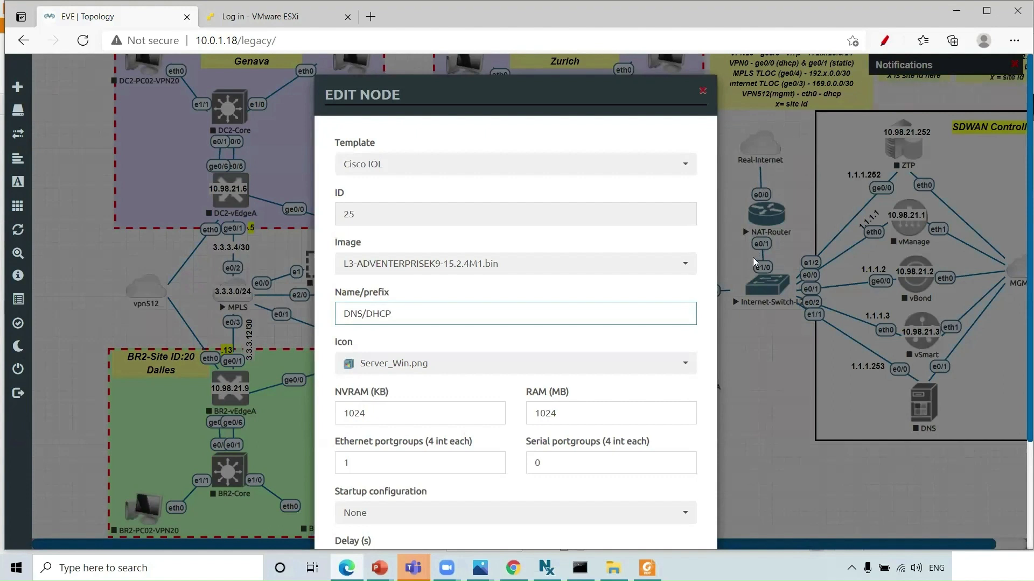
{"action": "left_click", "coordinate": [1017, 188]}
{"action": "scroll", "coordinate": [1018, 253], "scroll_direction": "down", "scroll_amount": 3}
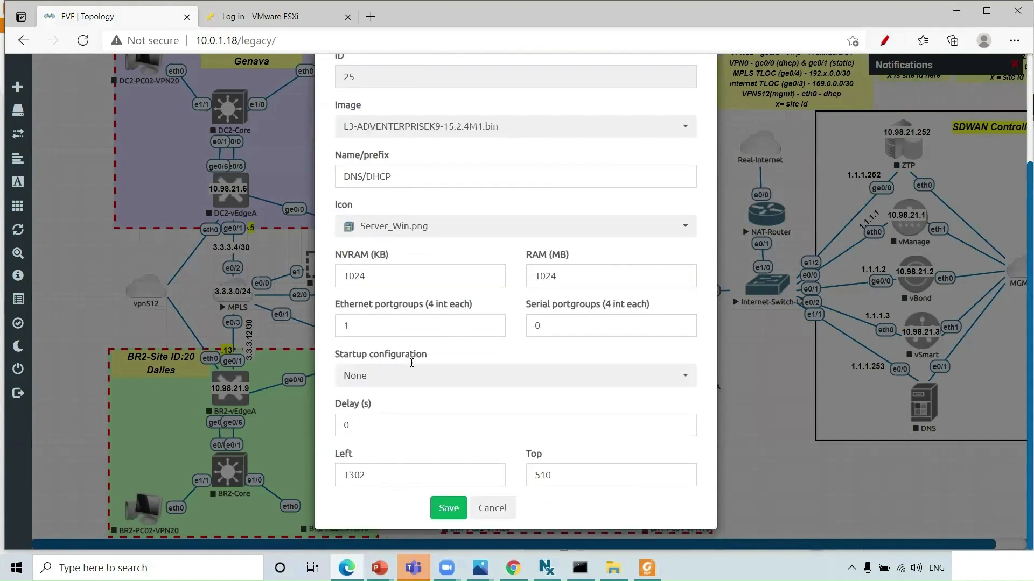
{"action": "left_click", "coordinate": [451, 510]}
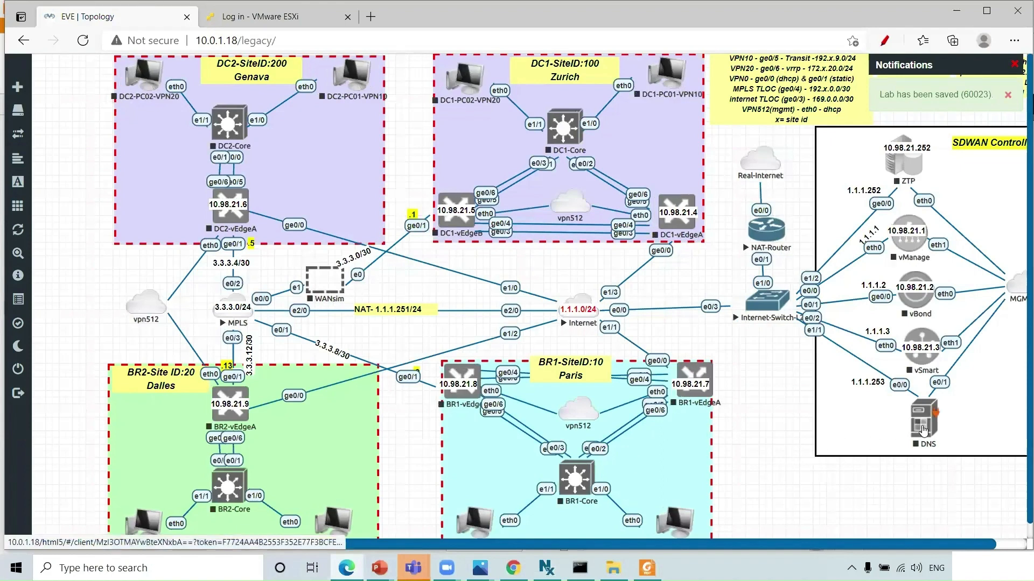
- Edit the node again, add '_DHCP' after DNS to make DNS_DHCP, and save
{"action": "right_click", "coordinate": [923, 429]}
{"action": "left_click", "coordinate": [871, 511]}
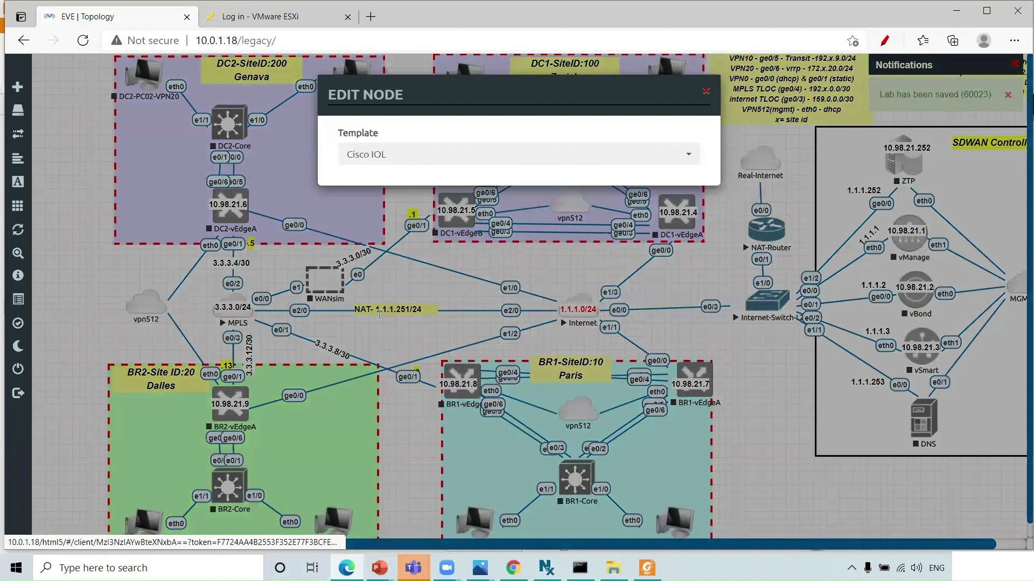
{"action": "left_click", "coordinate": [379, 314]}
{"action": "type", "text": "_DHCP"}
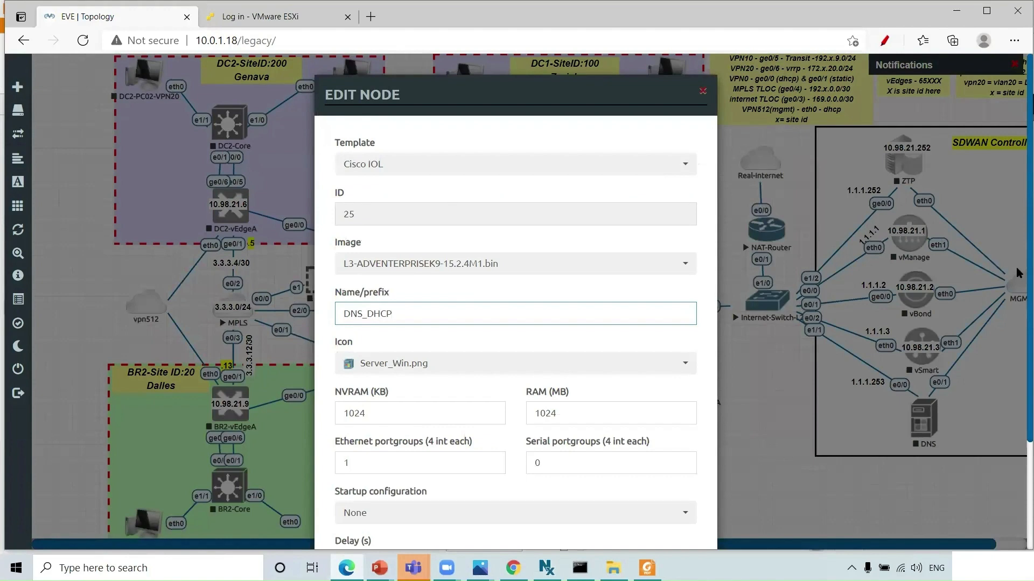
{"action": "scroll", "coordinate": [1019, 350], "scroll_direction": "down", "scroll_amount": 1}
{"action": "scroll", "coordinate": [1019, 350], "scroll_direction": "down", "scroll_amount": 2}
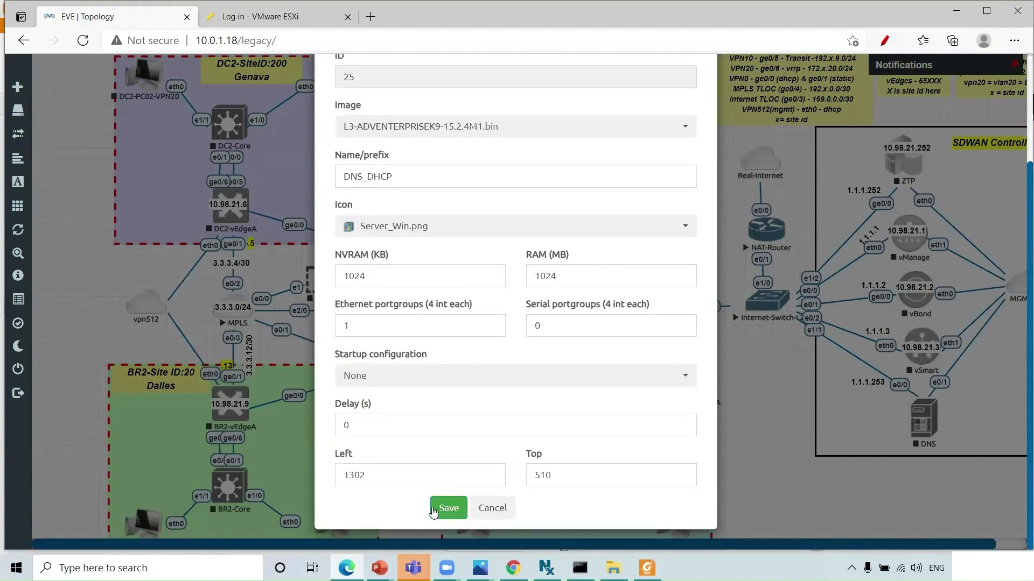
{"action": "left_click", "coordinate": [449, 509]}
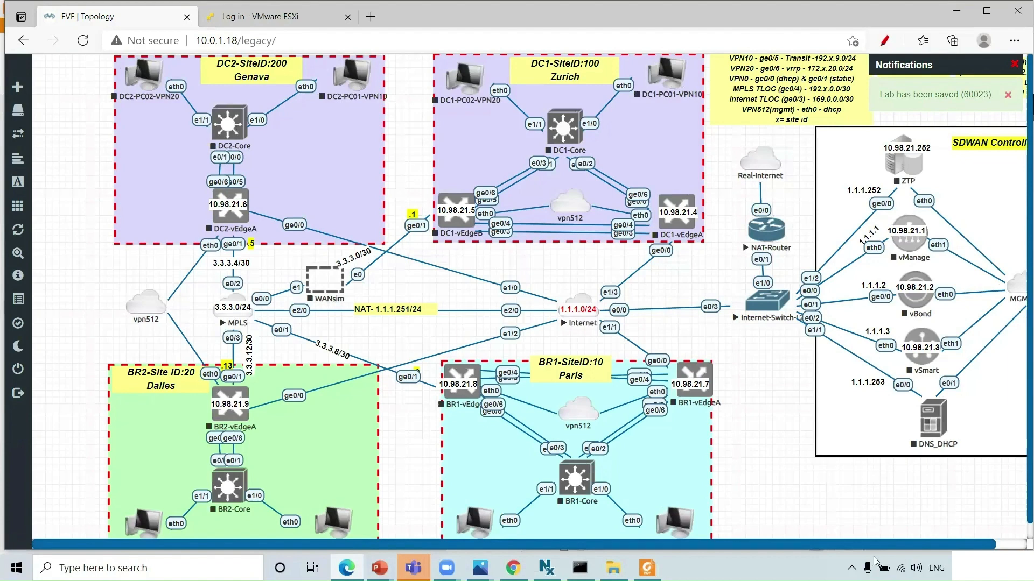
- Start the DNS_DHCP node and open its console
{"action": "right_click", "coordinate": [930, 422]}
{"action": "left_click", "coordinate": [870, 385]}
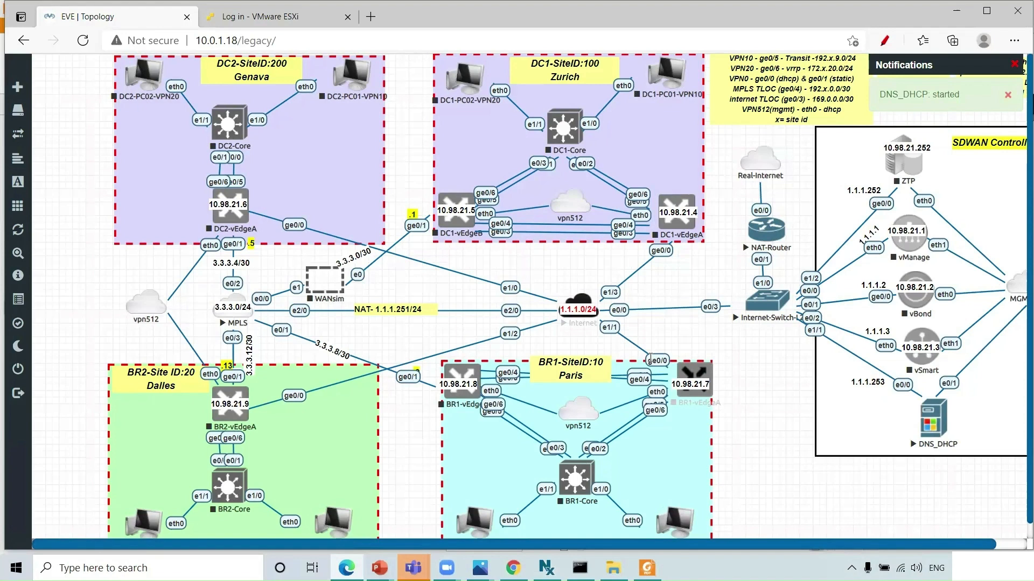
{"action": "left_click", "coordinate": [931, 420]}
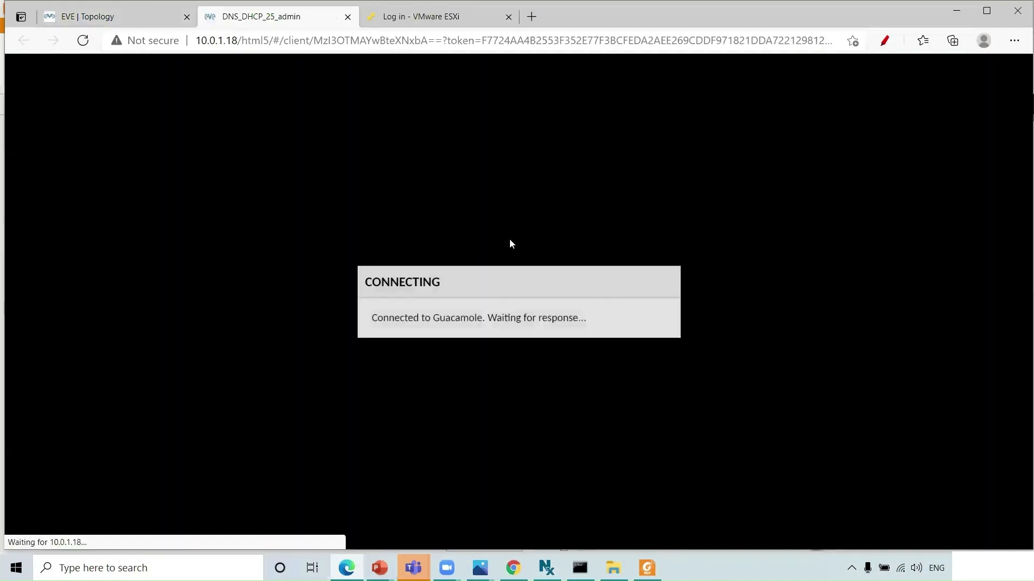
{"action": "key", "text": "Return"}
{"action": "key", "text": "Return"}
{"action": "key", "text": "Return"}
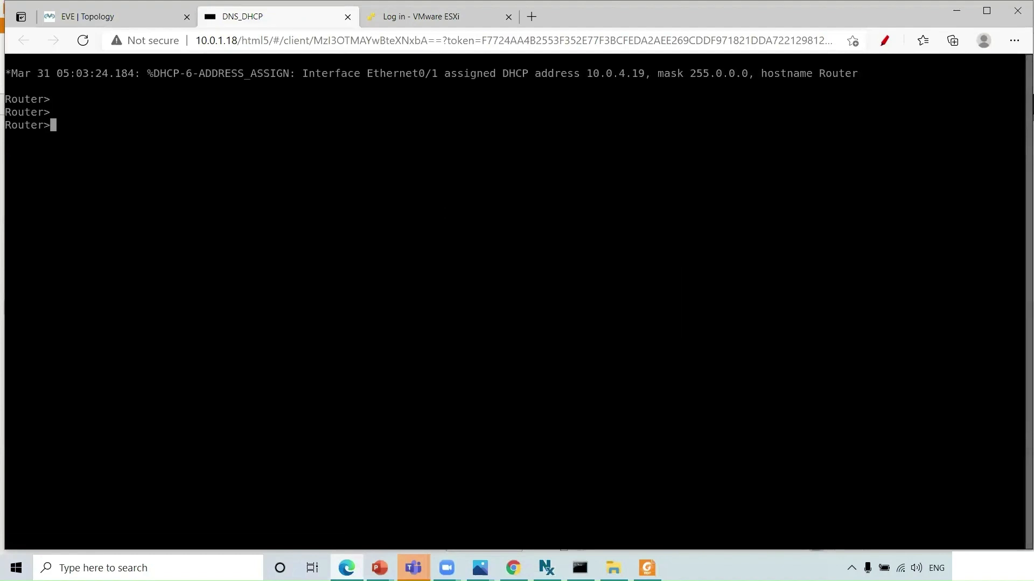
- Enter configuration mode and set the router hostname to DNS/DHCP
{"action": "type", "text": "e"}
{"action": "type", "text": "conf t"}
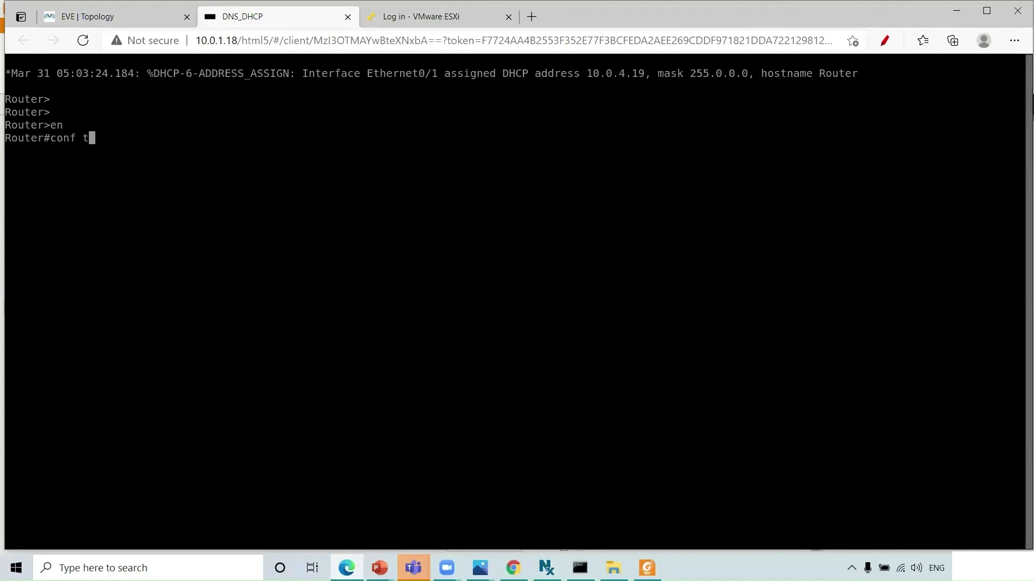
{"action": "key", "text": "Return"}
{"action": "type", "text": "hos"}
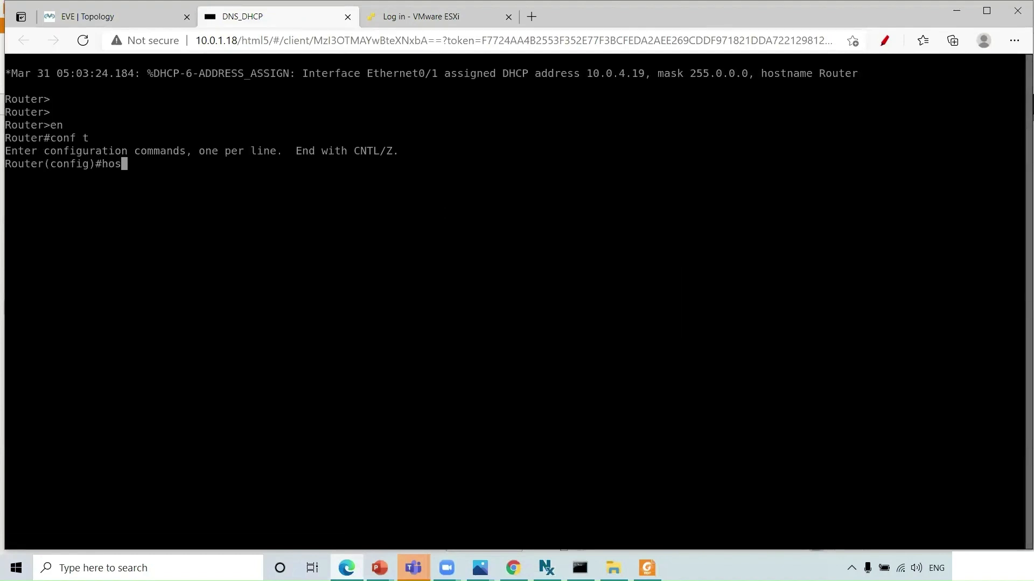
{"action": "key", "text": "Tab"}
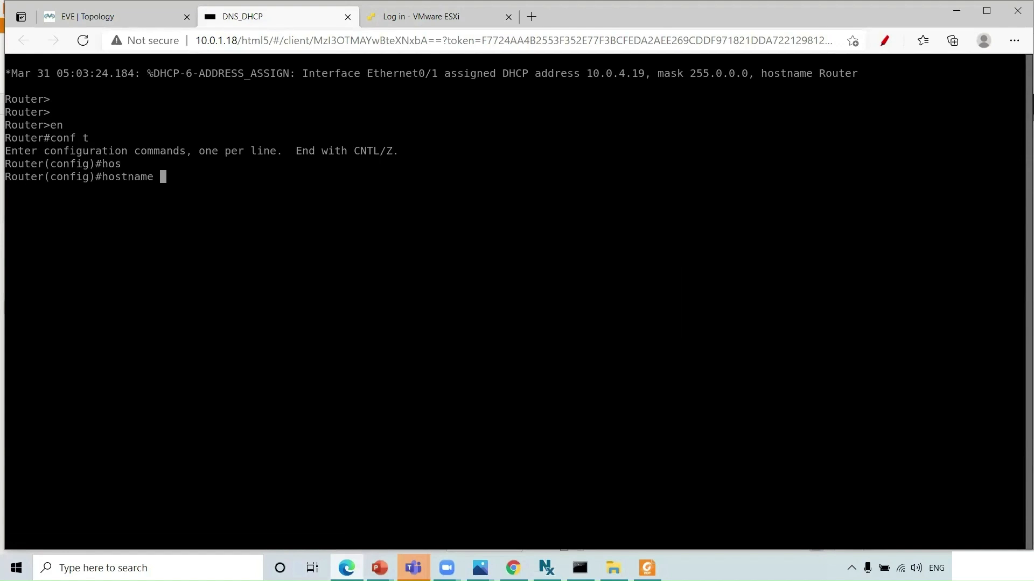
{"action": "type", "text": "DNS/DHCP"}
{"action": "key", "text": "Return"}
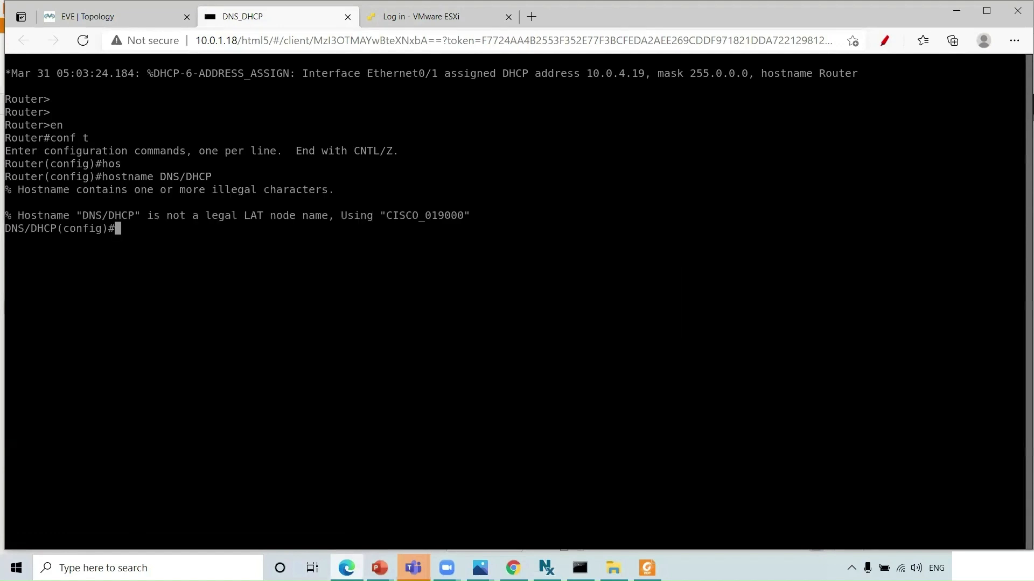
- Recall and edit the hostname command, discard a partial 'ip' entry, and return to the topology
{"action": "key", "text": "Up"}
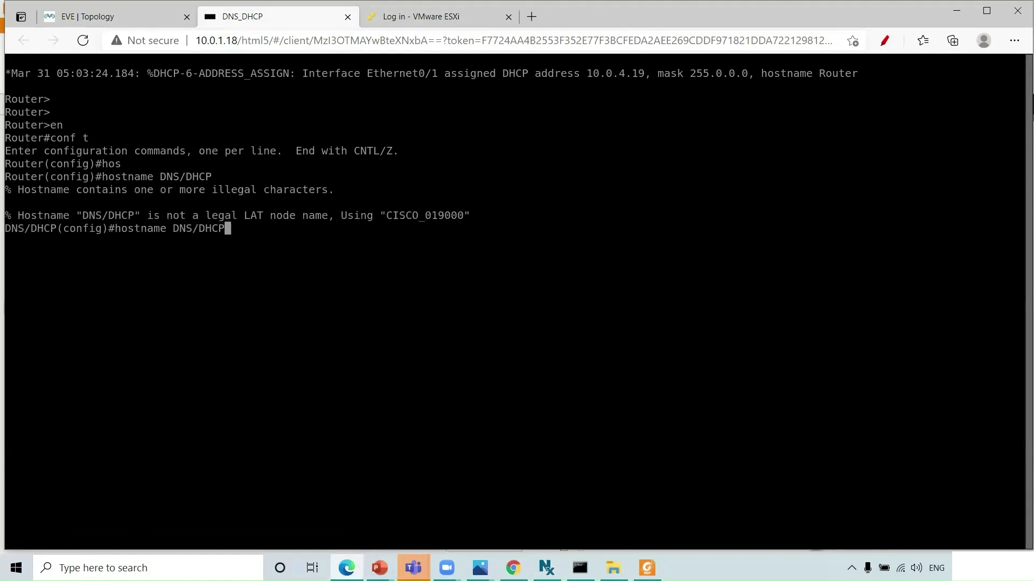
{"action": "key", "text": "Left"}
{"action": "key", "text": "Left"}
{"action": "key", "text": "Left"}
{"action": "key", "text": "Left"}
{"action": "key", "text": "Right"}
{"action": "key", "text": "Right"}
{"action": "key", "text": "Right"}
{"action": "key", "text": "Right"}
{"action": "key", "text": "BackSpace"}
{"action": "key", "text": "BackSpace"}
{"action": "key", "text": "BackSpace"}
{"action": "key", "text": "BackSpace"}
{"action": "key", "text": "BackSpace"}
{"action": "key", "text": "BackSpace"}
{"action": "key", "text": "BackSpace"}
{"action": "key", "text": "BackSpace"}
{"action": "key", "text": "BackSpace"}
{"action": "key", "text": "BackSpace"}
{"action": "key", "text": "BackSpace"}
{"action": "key", "text": "BackSpace"}
{"action": "key", "text": "BackSpace"}
{"action": "key", "text": "BackSpace"}
{"action": "key", "text": "BackSpace"}
{"action": "key", "text": "BackSpace"}
{"action": "key", "text": "BackSpace"}
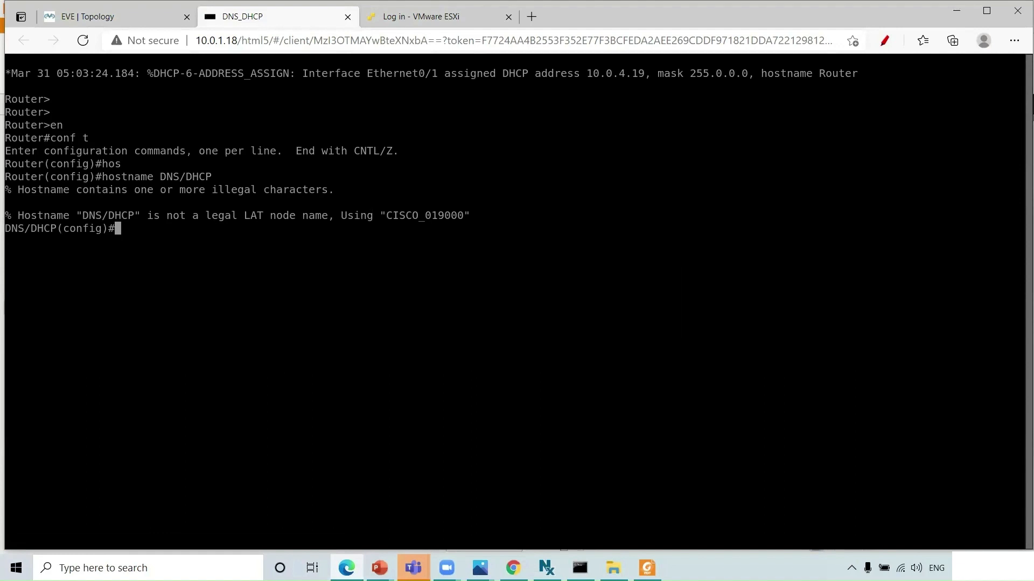
{"action": "type", "text": "ip"}
{"action": "key", "text": "BackSpace"}
{"action": "key", "text": "BackSpace"}
{"action": "key", "text": "BackSpace"}
{"action": "key", "text": "alt+Tab"}
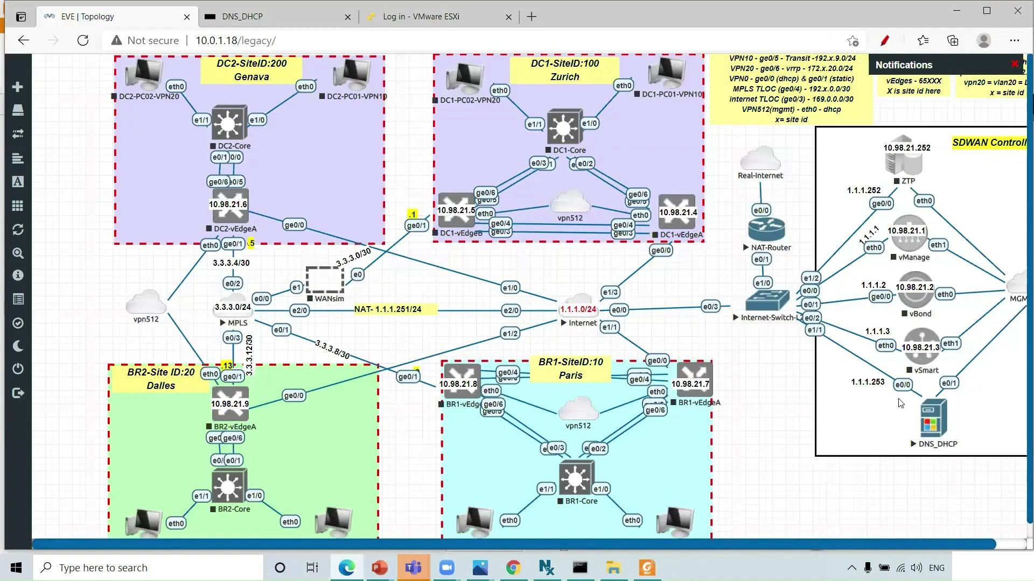
- Assign 1.1.1.253 255.255.255.0 to the DNS_DHCP router's eth0/0 interface
{"action": "left_click", "coordinate": [930, 419]}
{"action": "type", "text": "in"}
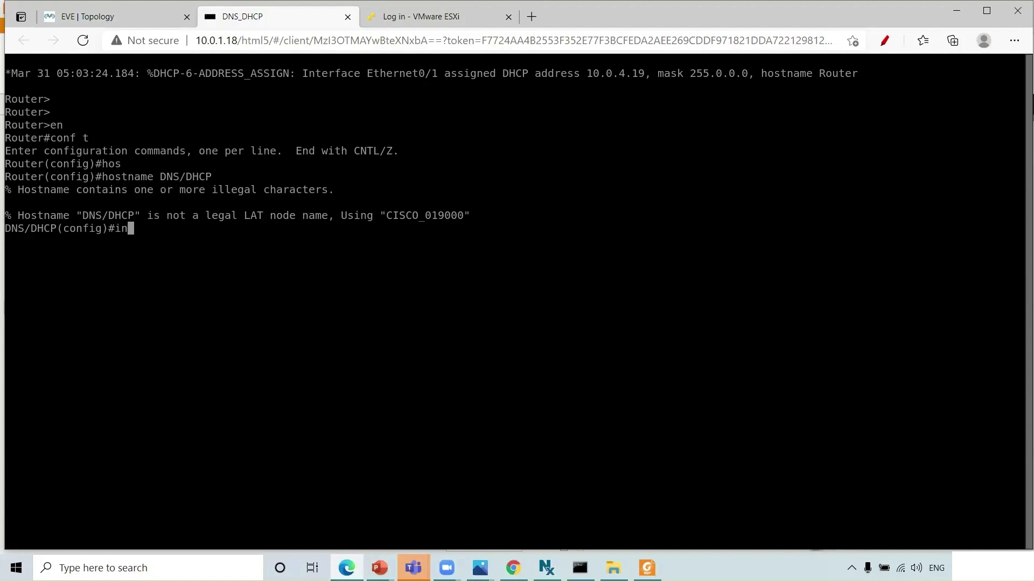
{"action": "type", "text": "t eth0/0"}
{"action": "key", "text": "Return"}
{"action": "type", "text": "ip add"}
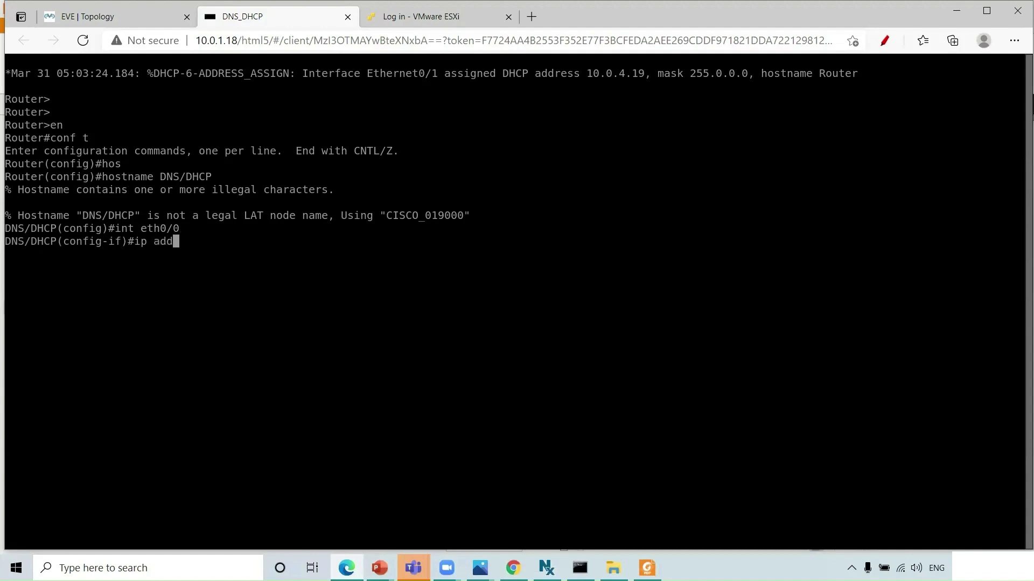
{"action": "key", "text": "Tab"}
{"action": "type", "text": "1.1.1."}
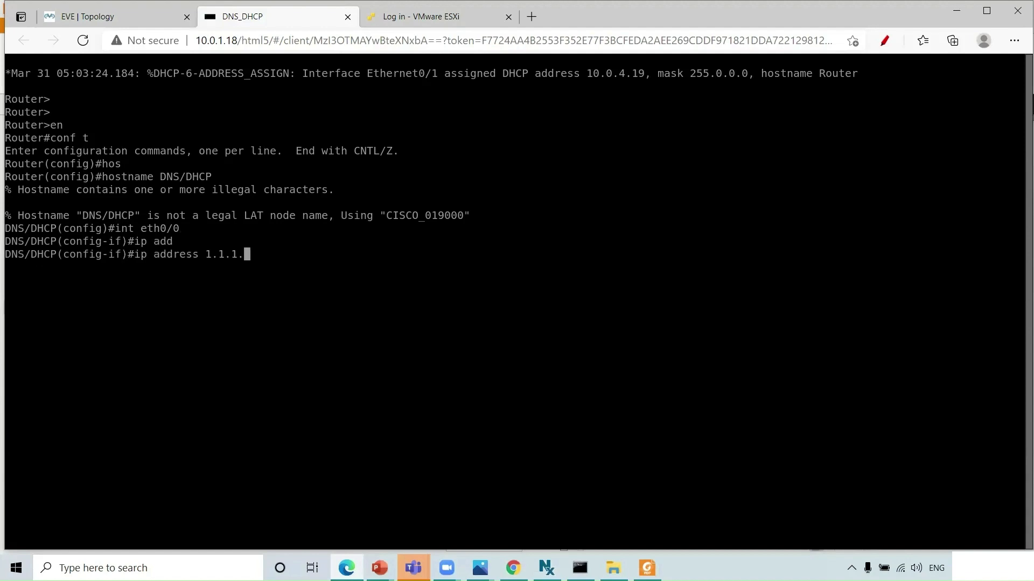
{"action": "key", "text": "alt+Tab"}
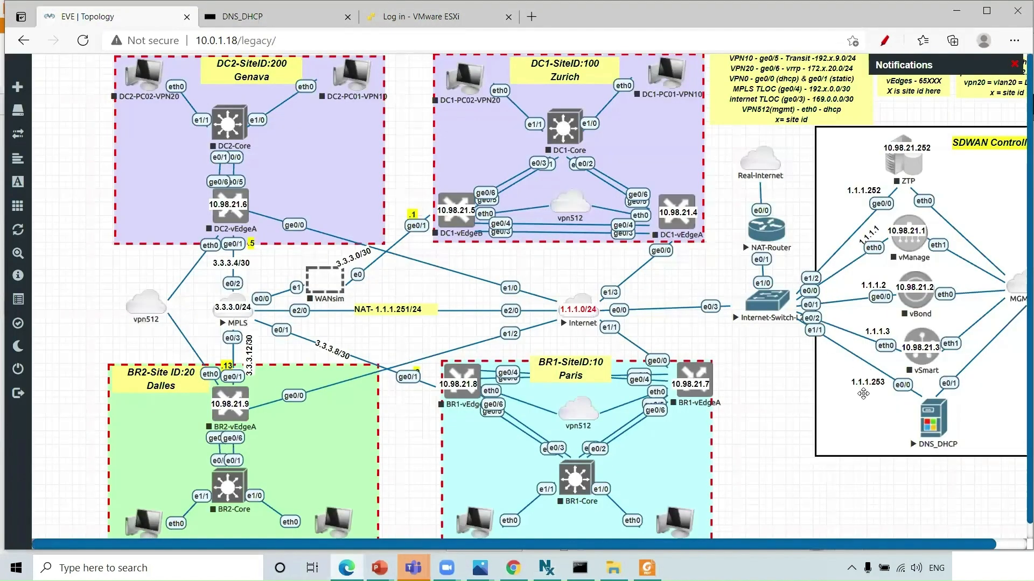
{"action": "key", "text": "alt+Tab"}
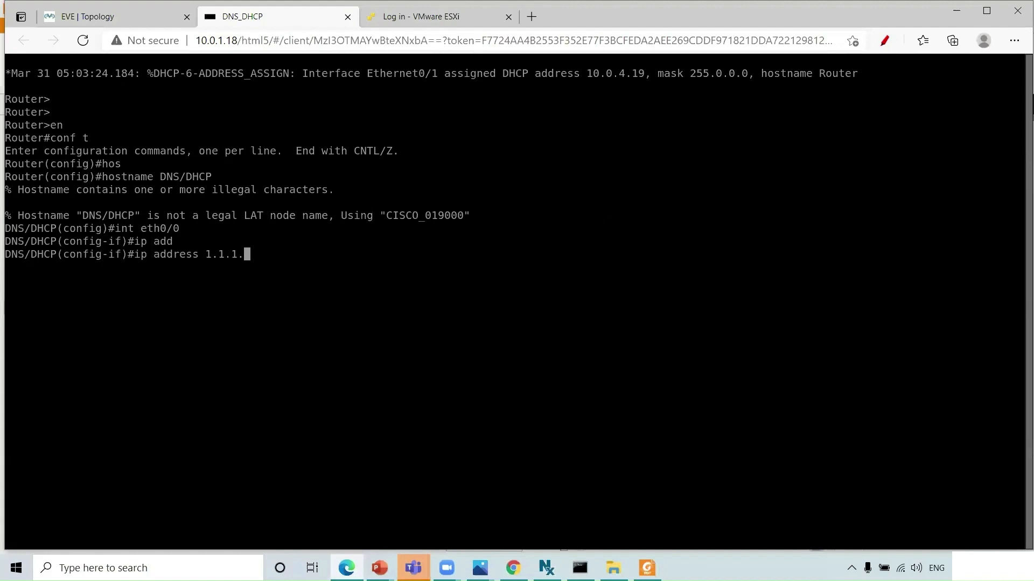
{"action": "type", "text": "253."}
{"action": "key", "text": "BackSpace"}
{"action": "type", "text": "255.255.255.0"}
{"action": "key", "text": "Return"}
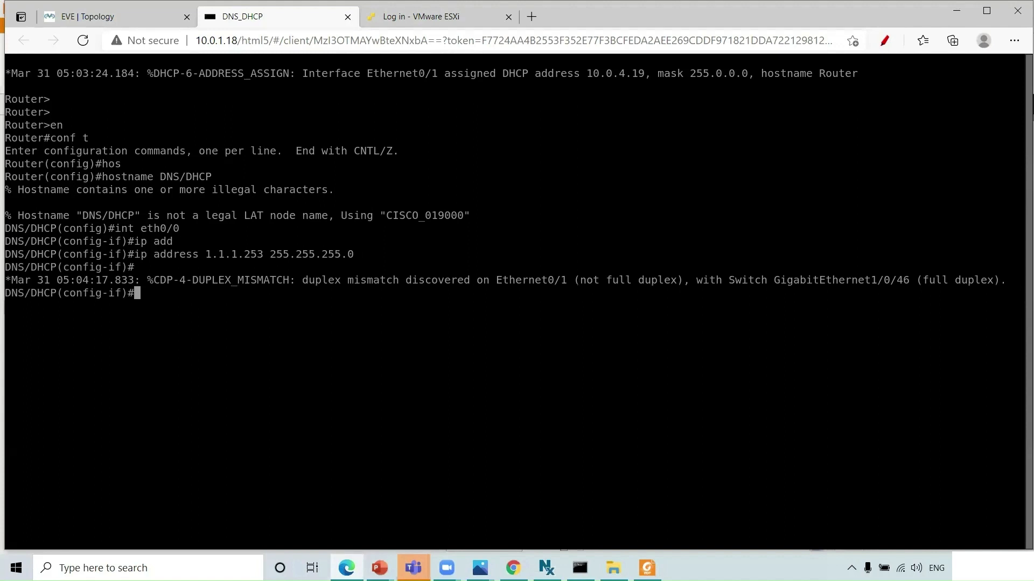
- Bring eth0/0 up with no shut and begin the 'ip route 0.0.0.0' command
{"action": "type", "text": "no shut"}
{"action": "key", "text": "Return"}
{"action": "type", "text": "des"}
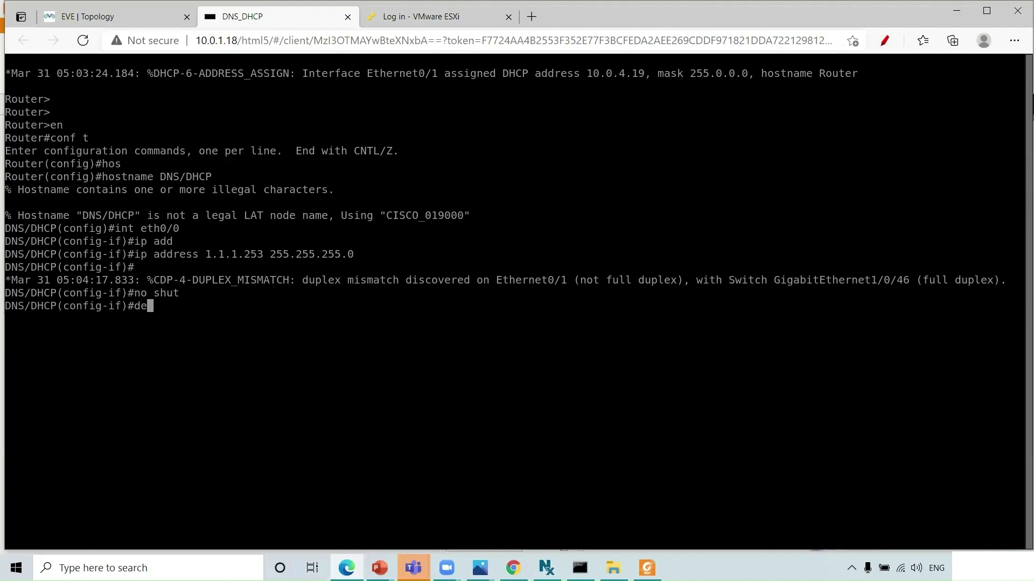
{"action": "key", "text": "Tab"}
{"action": "key", "text": "BackSpace"}
{"action": "key", "text": "BackSpace"}
{"action": "key", "text": "BackSpace"}
{"action": "key", "text": "BackSpace"}
{"action": "key", "text": "BackSpace"}
{"action": "key", "text": "BackSpace"}
{"action": "key", "text": "BackSpace"}
{"action": "key", "text": "BackSpace"}
{"action": "key", "text": "BackSpace"}
{"action": "key", "text": "BackSpace"}
{"action": "key", "text": "BackSpace"}
{"action": "key", "text": "BackSpace"}
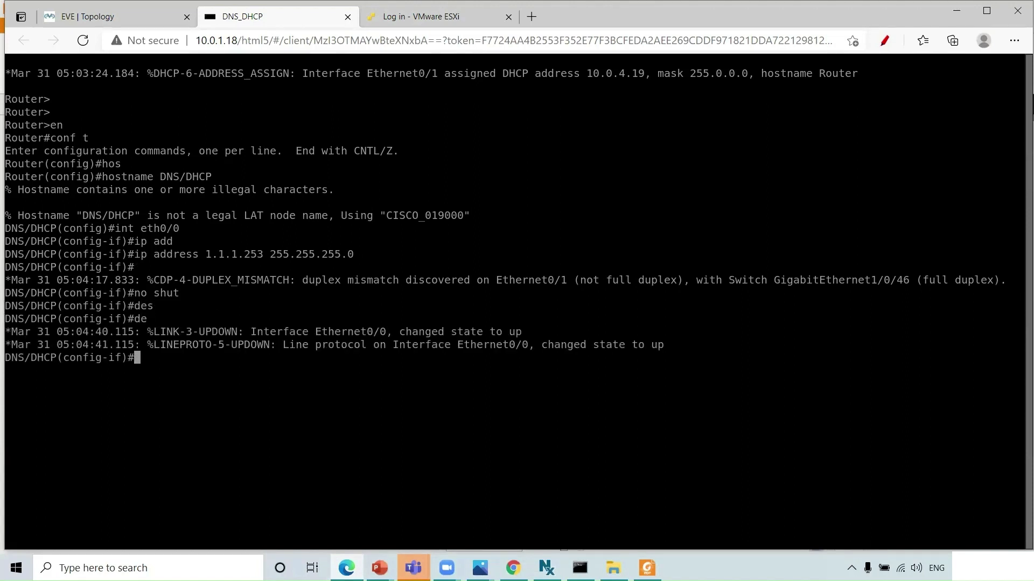
{"action": "type", "text": "ip route 0.0.0.0"}
- Add the default route 0.0.0.0 0.0.0.0 via 1.1.1.250 named internet
{"action": "left_click_drag", "start_coordinate": [208, 254], "coordinate": [260, 256]}
{"action": "right_click", "coordinate": [260, 255]}
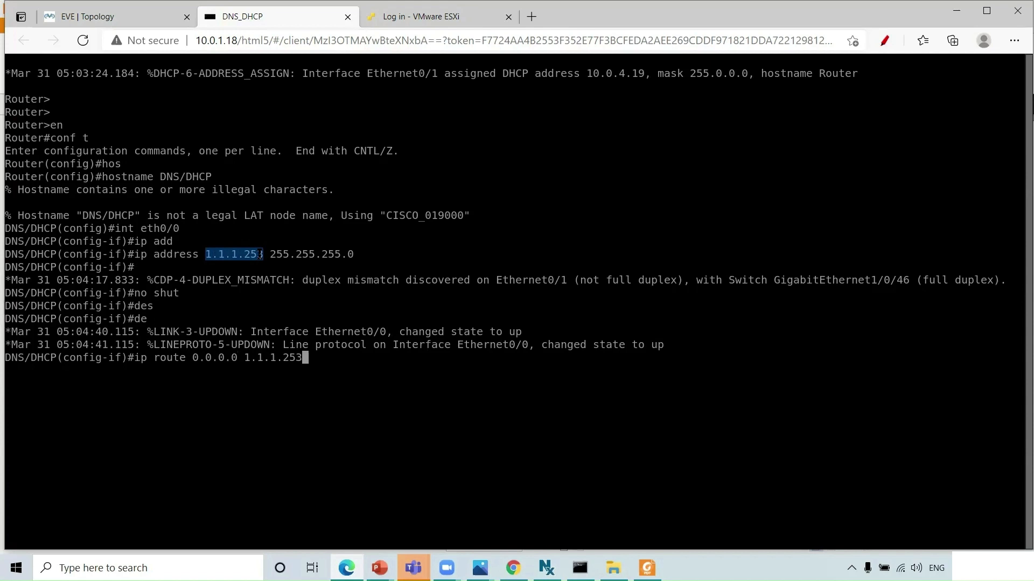
{"action": "key", "text": "BackSpace"}
{"action": "type", "text": "0"}
{"action": "key", "text": "Left"}
{"action": "key", "text": "Left"}
{"action": "key", "text": "Left"}
{"action": "key", "text": "Left"}
{"action": "key", "text": "Left"}
{"action": "key", "text": "Left"}
{"action": "key", "text": "Left"}
{"action": "key", "text": "Left"}
{"action": "key", "text": "Left"}
{"action": "type", "text": "0.0.0.0"}
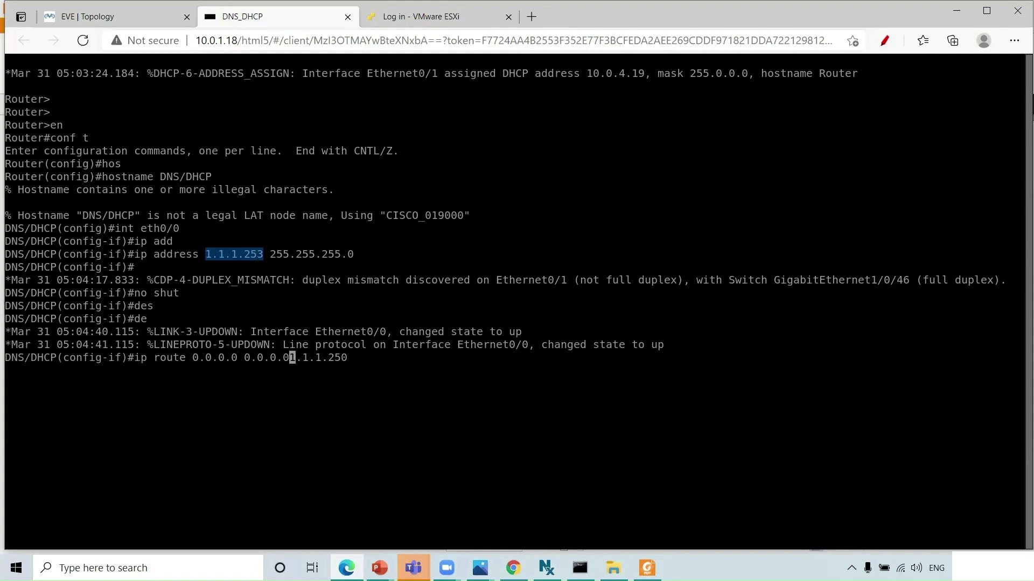
{"action": "key", "text": "Right"}
{"action": "key", "text": "Right"}
{"action": "key", "text": "Right"}
{"action": "key", "text": "Right"}
{"action": "key", "text": "Right"}
{"action": "key", "text": "Right"}
{"action": "key", "text": "Right"}
{"action": "key", "text": "Right"}
{"action": "key", "text": "Right"}
{"action": "type", "text": "name to"}
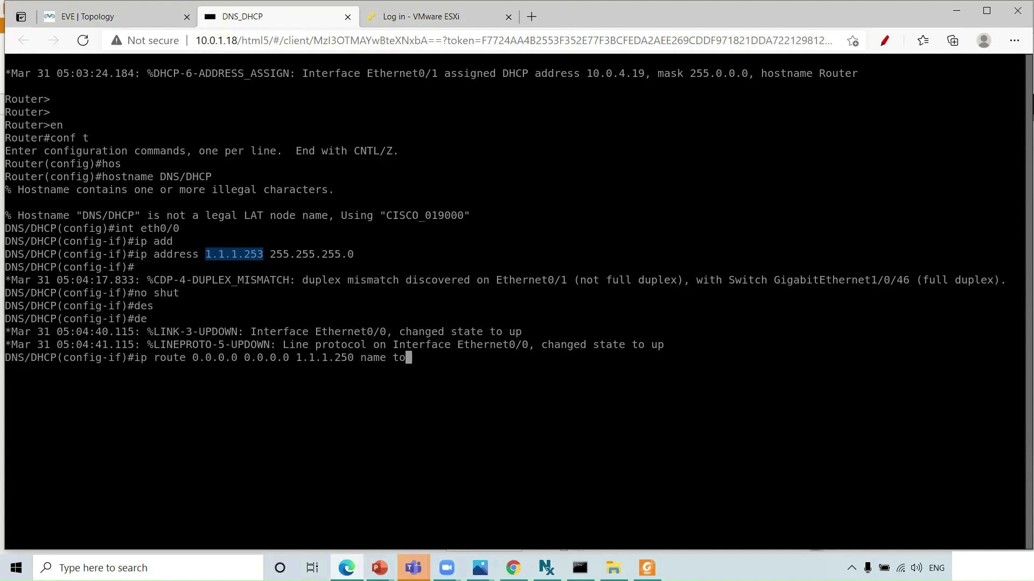
{"action": "key", "text": "BackSpace"}
{"action": "key", "text": "BackSpace"}
{"action": "key", "text": "BackSpace"}
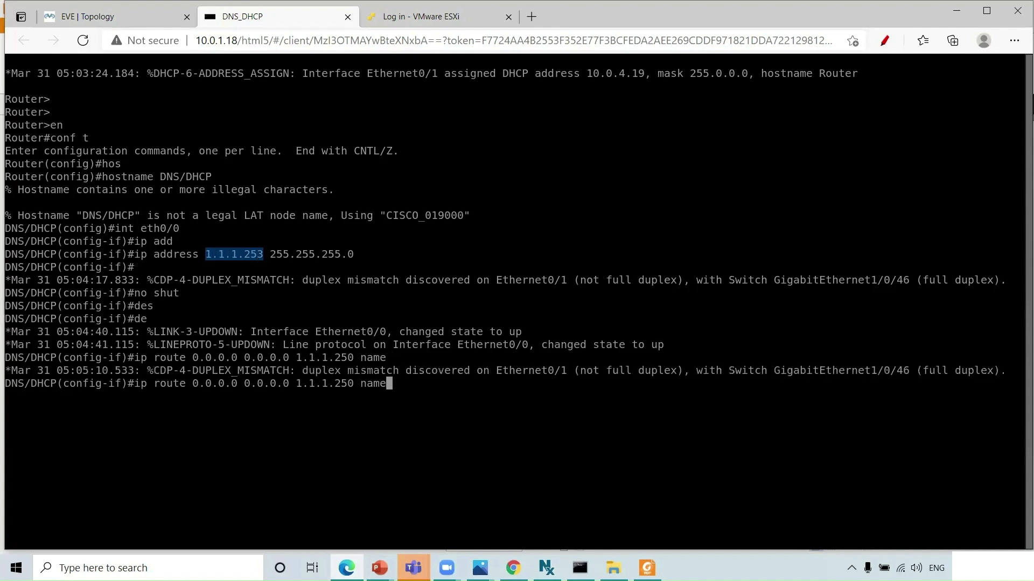
{"action": "type", "text": "internet"}
{"action": "key", "text": "Return"}
- Exit configuration mode and verify pings to 1.1.1.250 and 8.8.8.8 succeed
{"action": "key", "text": "ctrl+z"}
{"action": "key", "text": "Return"}
{"action": "key", "text": "Return"}
{"action": "key", "text": "Return"}
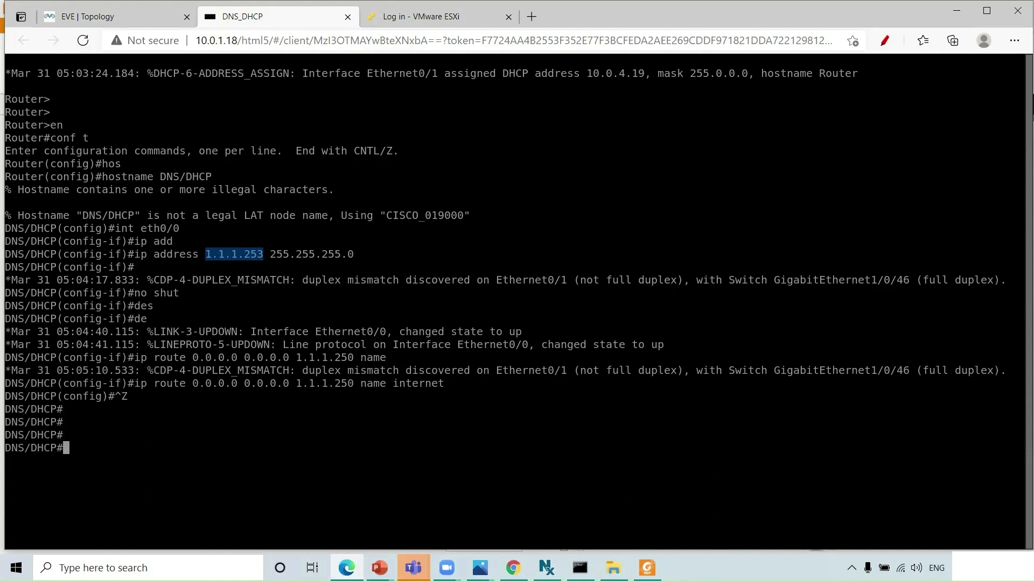
{"action": "type", "text": "ping 1.1.1."}
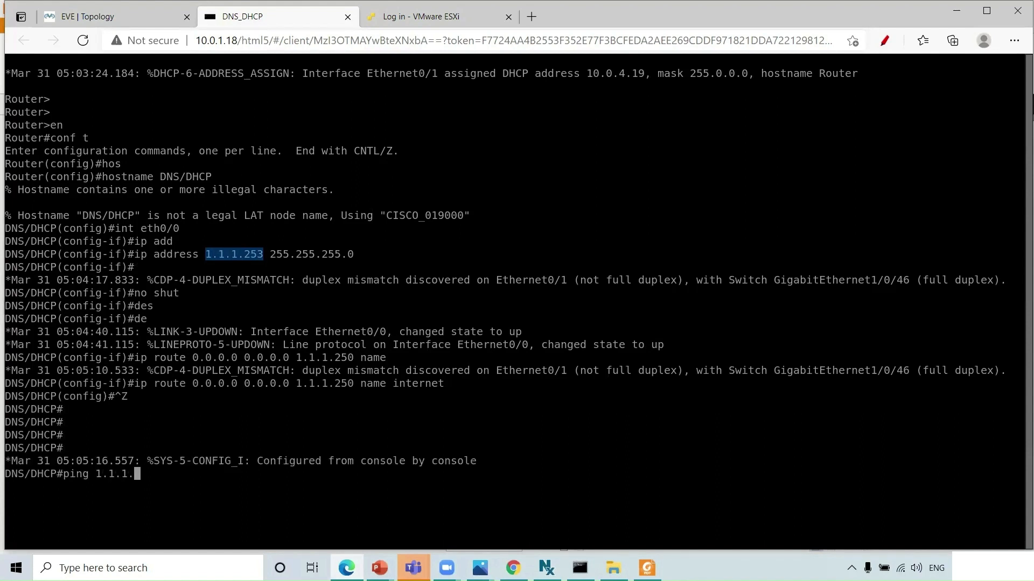
{"action": "type", "text": "2540"}
{"action": "key", "text": "Return"}
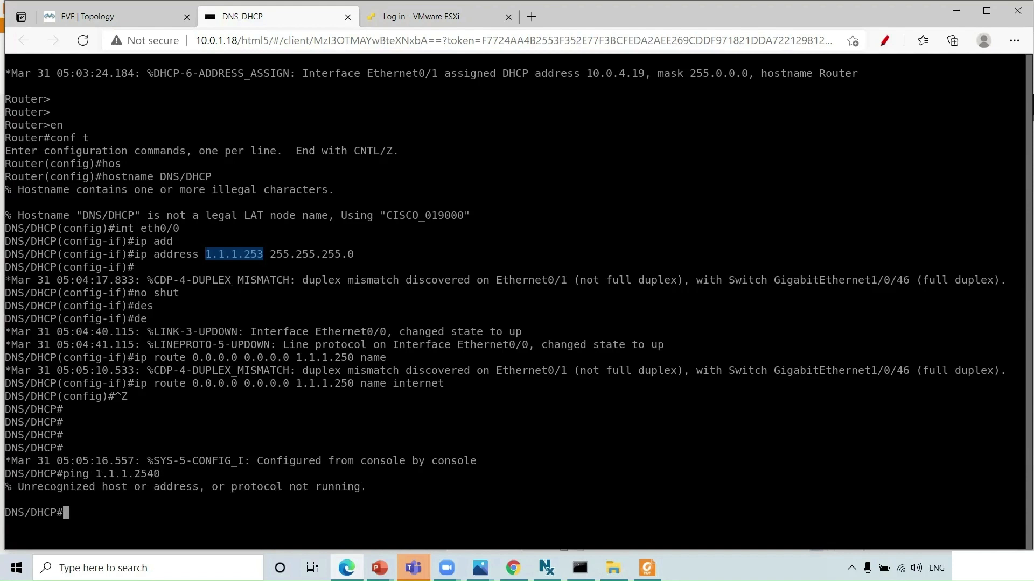
{"action": "key", "text": "Up"}
{"action": "key", "text": "BackSpace"}
{"action": "key", "text": "BackSpace"}
{"action": "type", "text": "0"}
{"action": "key", "text": "Return"}
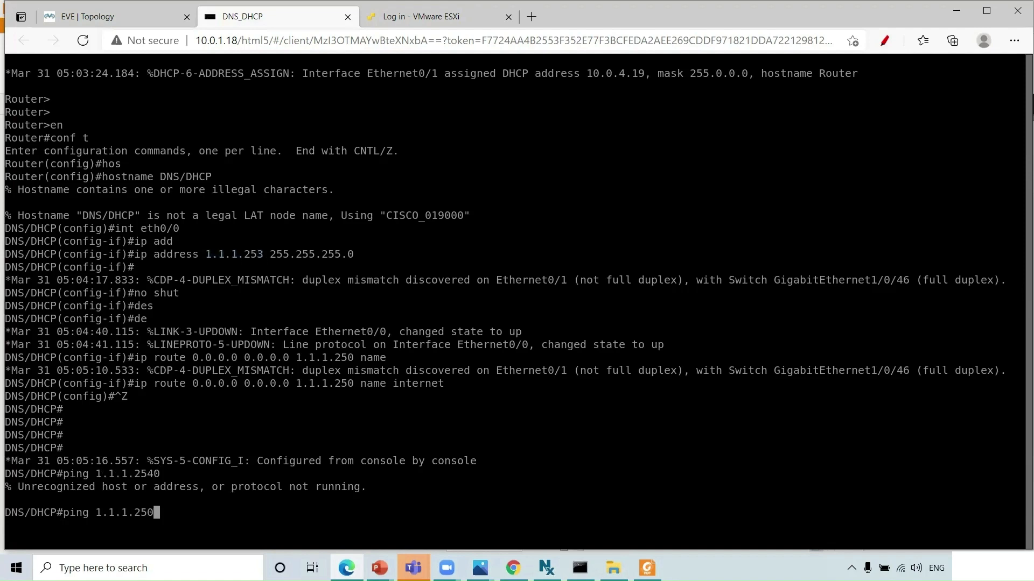
{"action": "key", "text": "Up"}
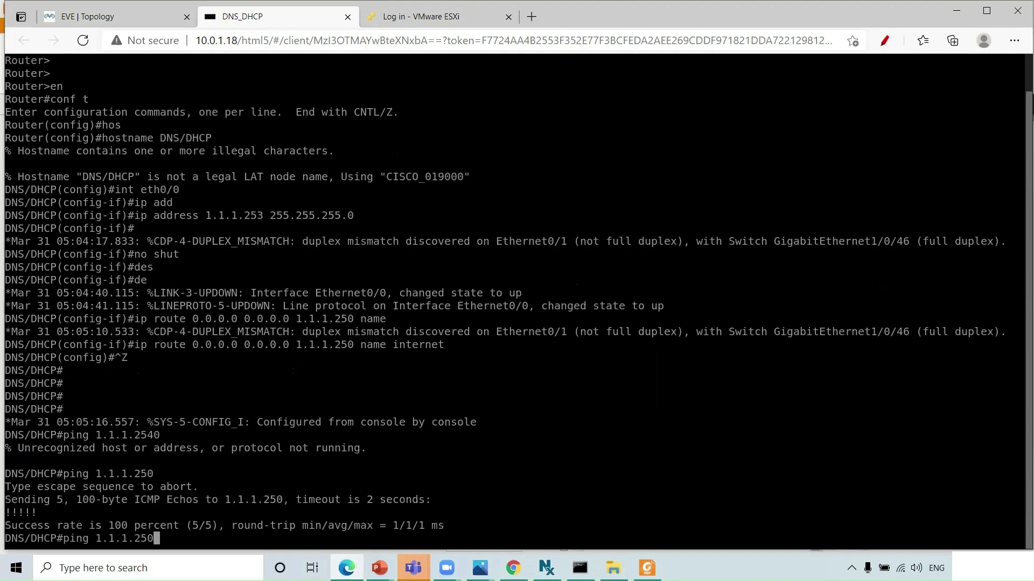
{"action": "key", "text": "BackSpace"}
{"action": "key", "text": "BackSpace"}
{"action": "key", "text": "BackSpace"}
{"action": "key", "text": "BackSpace"}
{"action": "key", "text": "BackSpace"}
{"action": "key", "text": "BackSpace"}
{"action": "key", "text": "BackSpace"}
{"action": "key", "text": "BackSpace"}
{"action": "key", "text": "BackSpace"}
{"action": "type", "text": "8.8.8.8"}
{"action": "key", "text": "Return"}
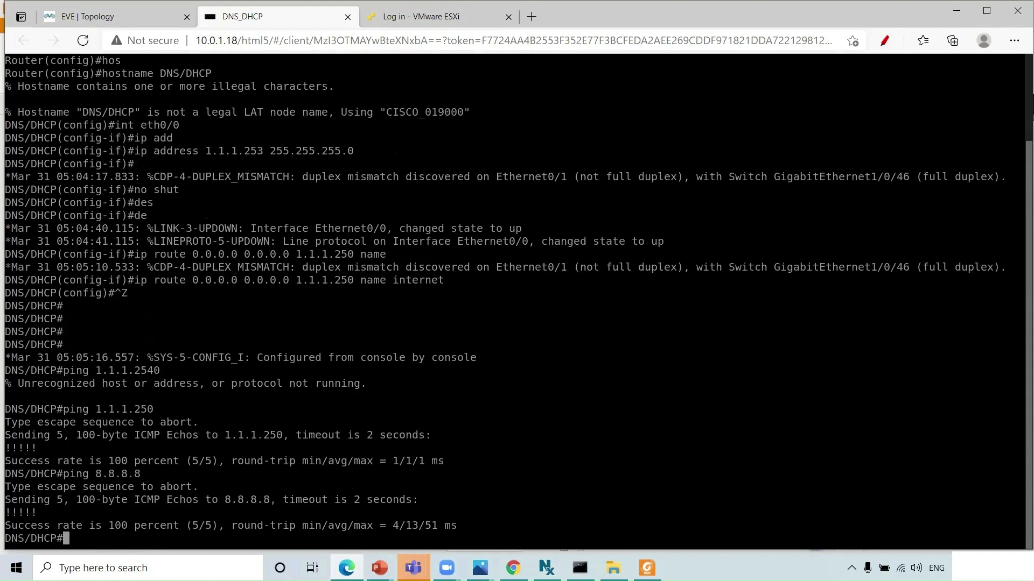
- Enter global configuration and create the DHCP pool named internet
{"action": "type", "text": "conf t"}
{"action": "key", "text": "Return"}
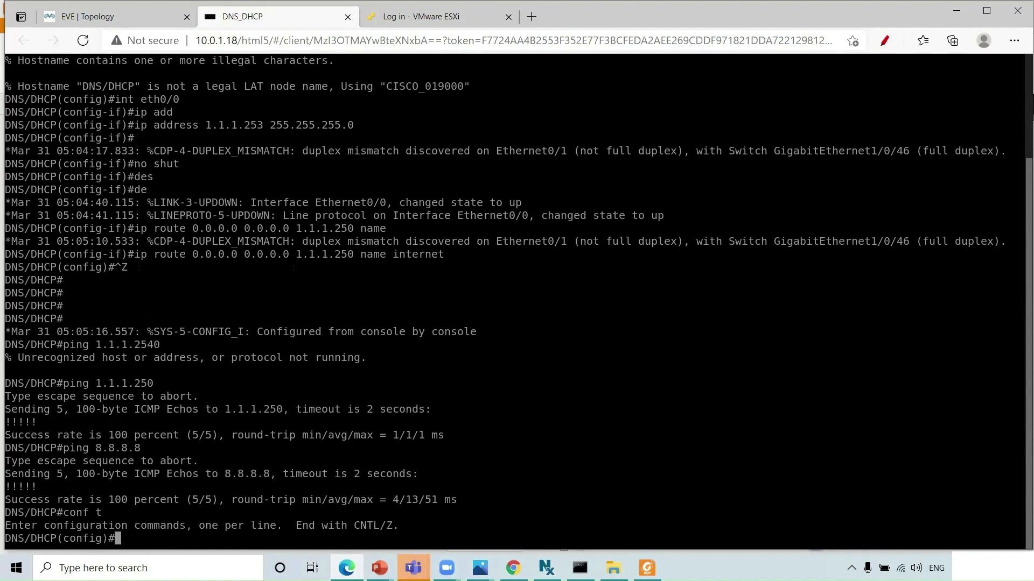
{"action": "type", "text": "ip dh"}
{"action": "key", "text": "Tab"}
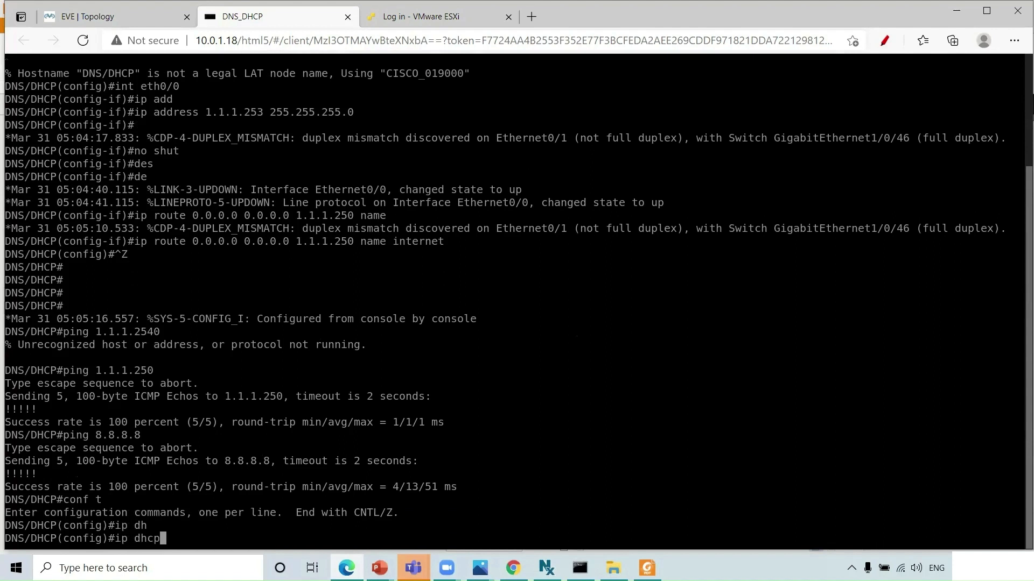
{"action": "type", "text": "po"}
{"action": "key", "text": "Tab"}
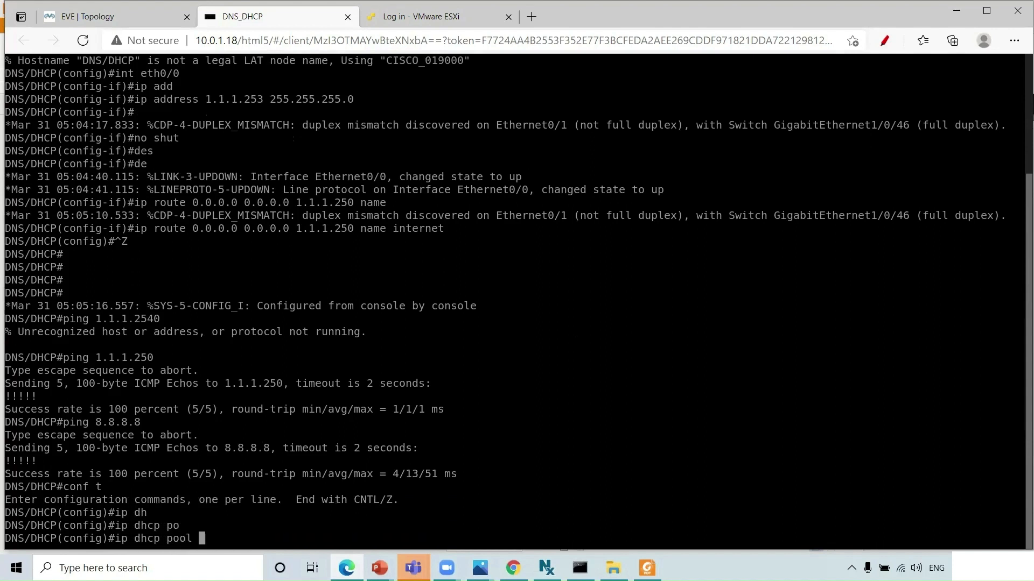
{"action": "type", "text": "internet"}
{"action": "key", "text": "Return"}
- Set the pool's network to 1.1.1.0 /24
{"action": "type", "text": "net"}
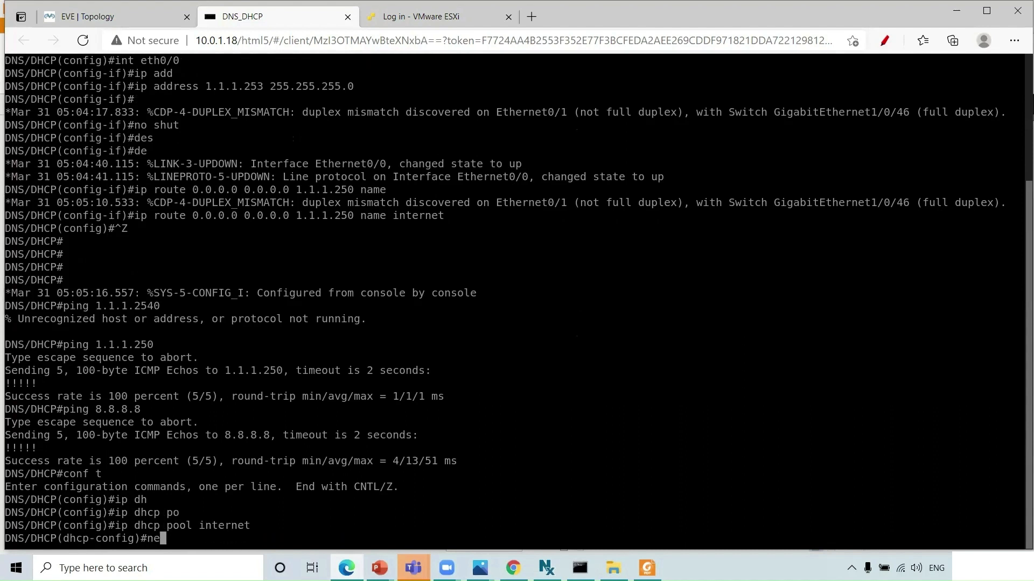
{"action": "key", "text": "Tab"}
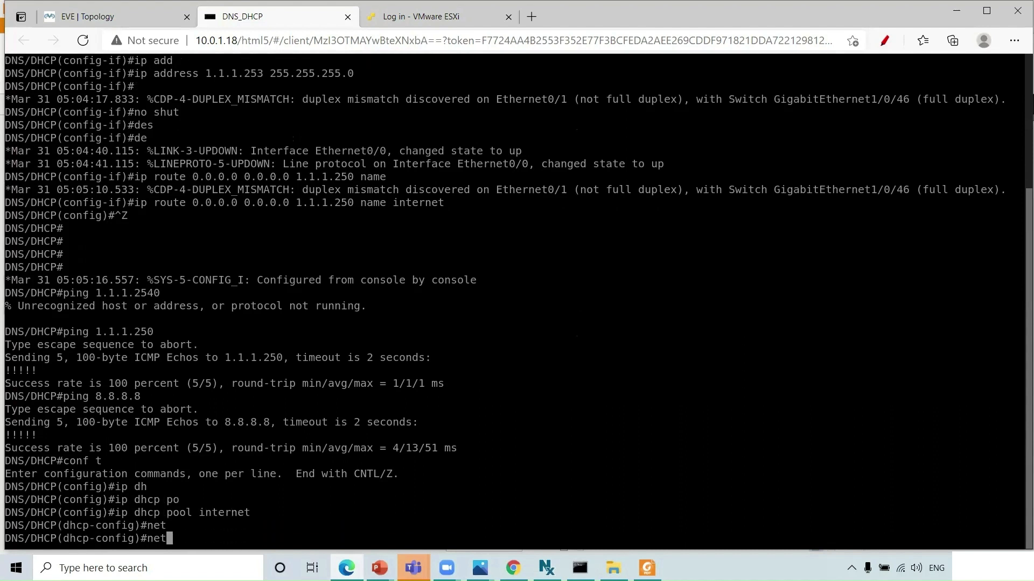
{"action": "type", "text": "wo"}
{"action": "key", "text": "Tab"}
{"action": "key", "text": "BackSpace"}
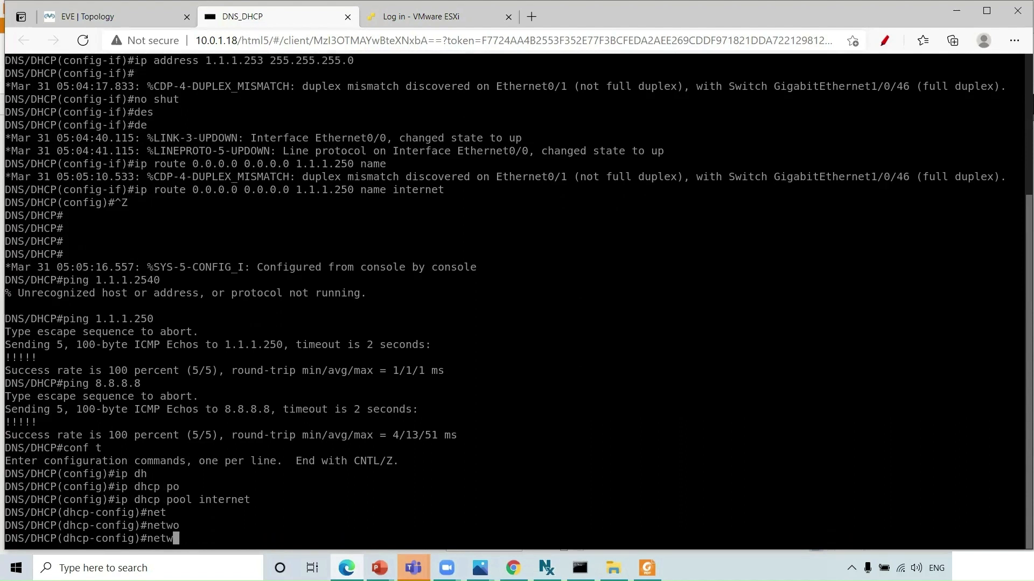
{"action": "key", "text": "Tab"}
{"action": "type", "text": "1.1.1."}
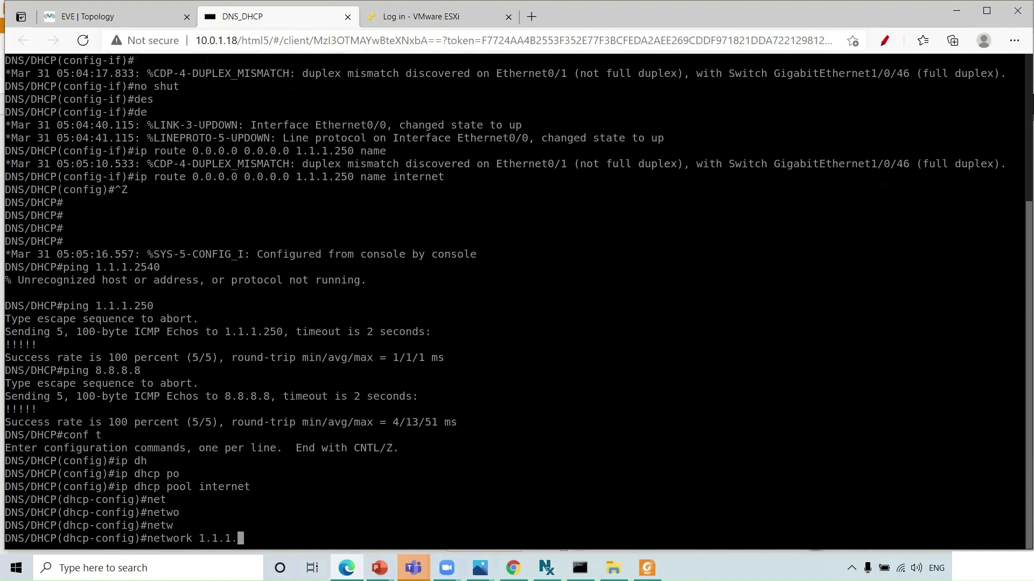
{"action": "type", "text": "0/24"}
{"action": "key", "text": "Return"}
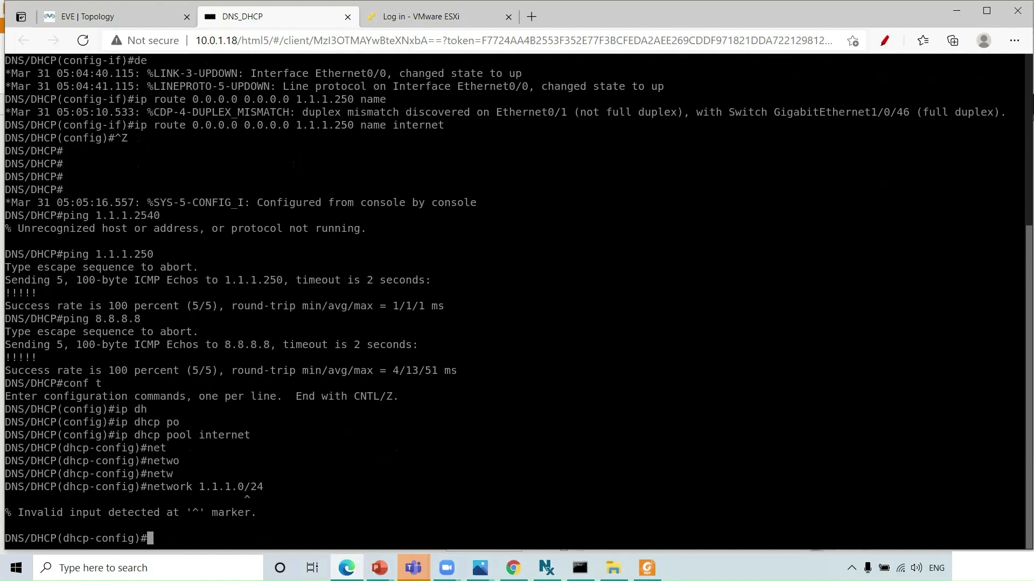
{"action": "key", "text": "Up"}
{"action": "key", "text": "Left"}
{"action": "key", "text": "Left"}
{"action": "key", "text": "Left"}
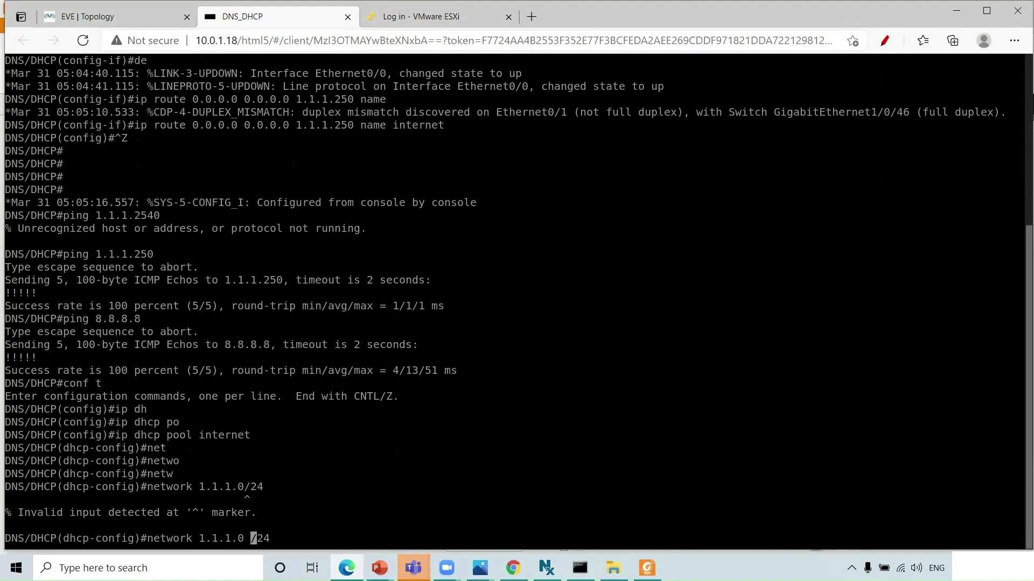
{"action": "key", "text": "Return"}
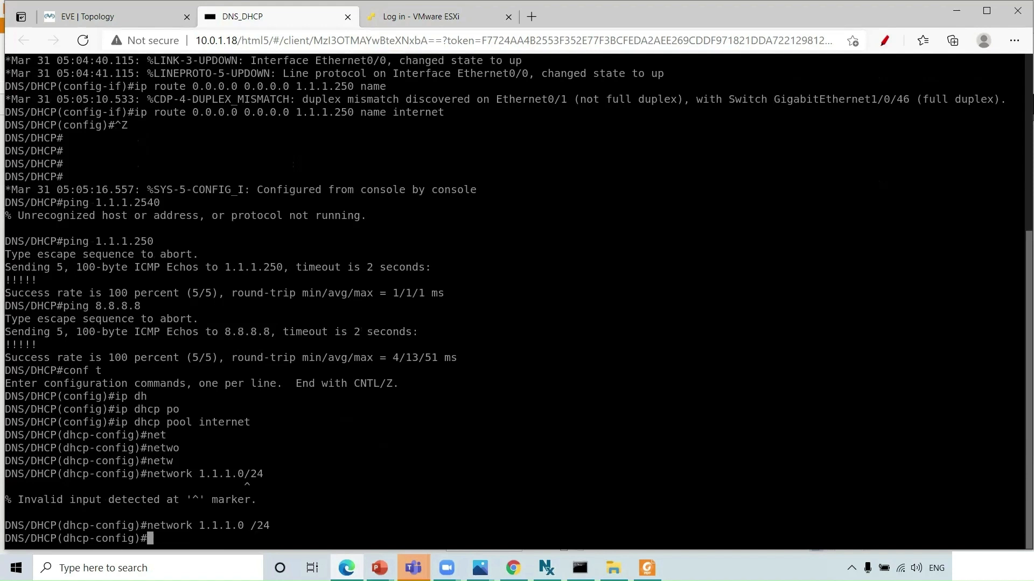
- Set the pool's default-router to 1.1.1.250 and dns-server to 1.1.1.253
{"action": "type", "text": "defa"}
{"action": "key", "text": "Tab"}
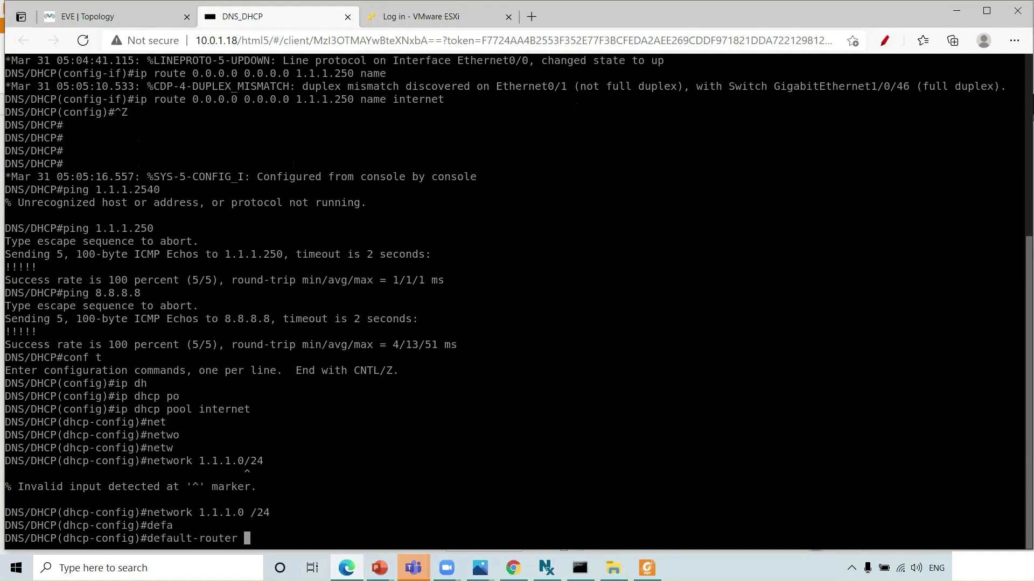
{"action": "type", "text": "1.1.1.250"}
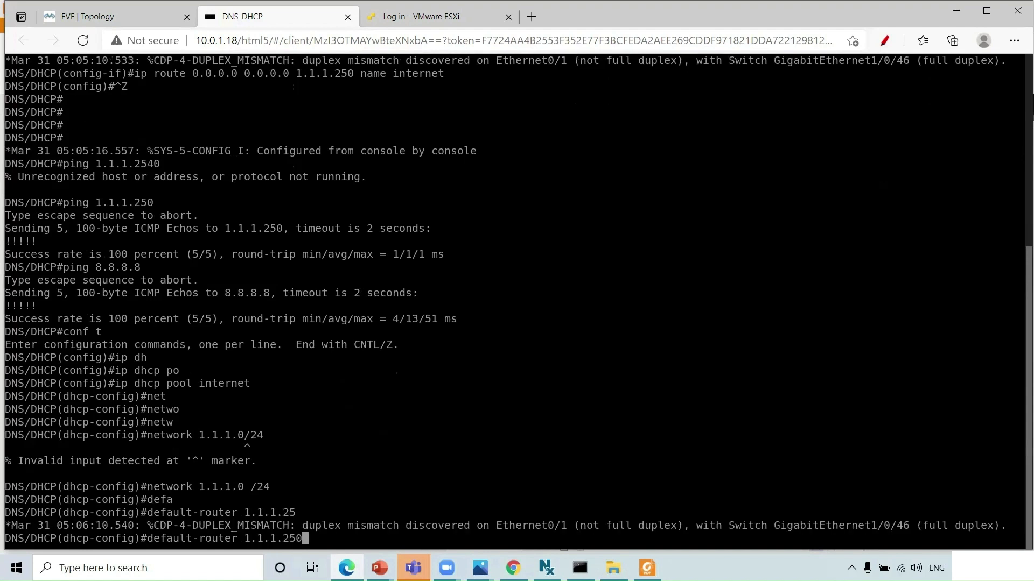
{"action": "key", "text": "Return"}
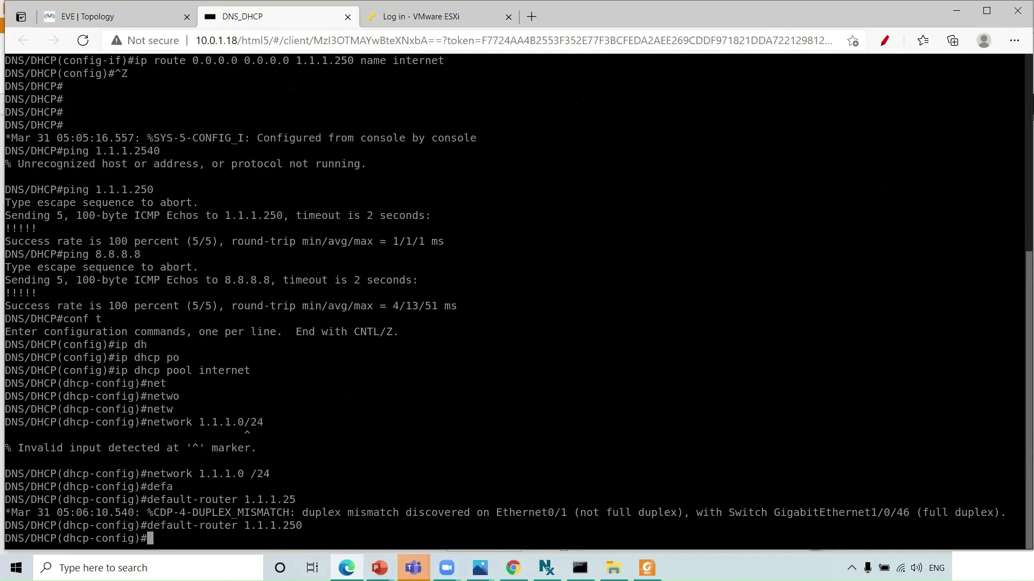
{"action": "type", "text": "dn"}
{"action": "key", "text": "Tab"}
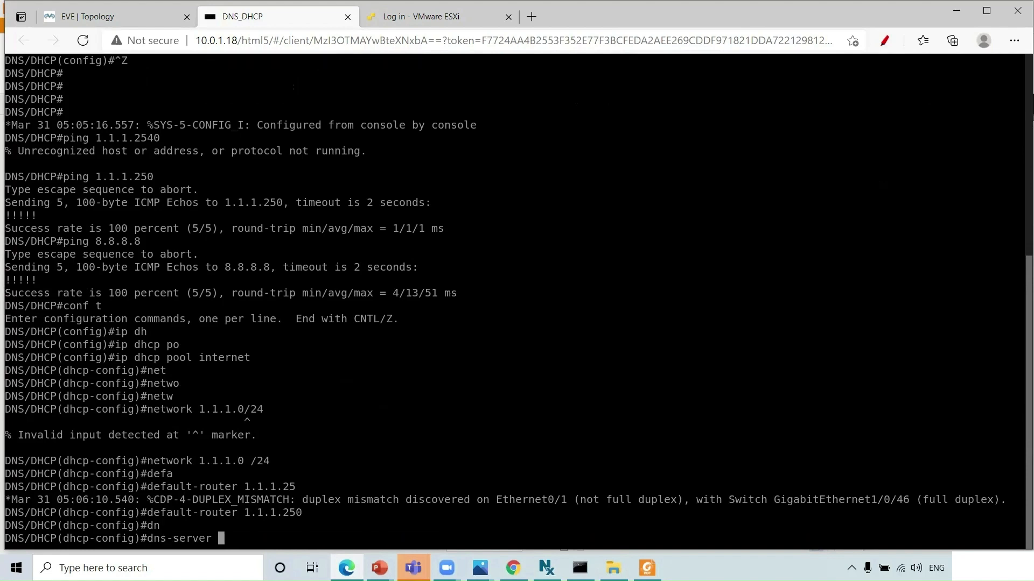
{"action": "type", "text": "1.1.1.253"}
{"action": "key", "text": "Return"}
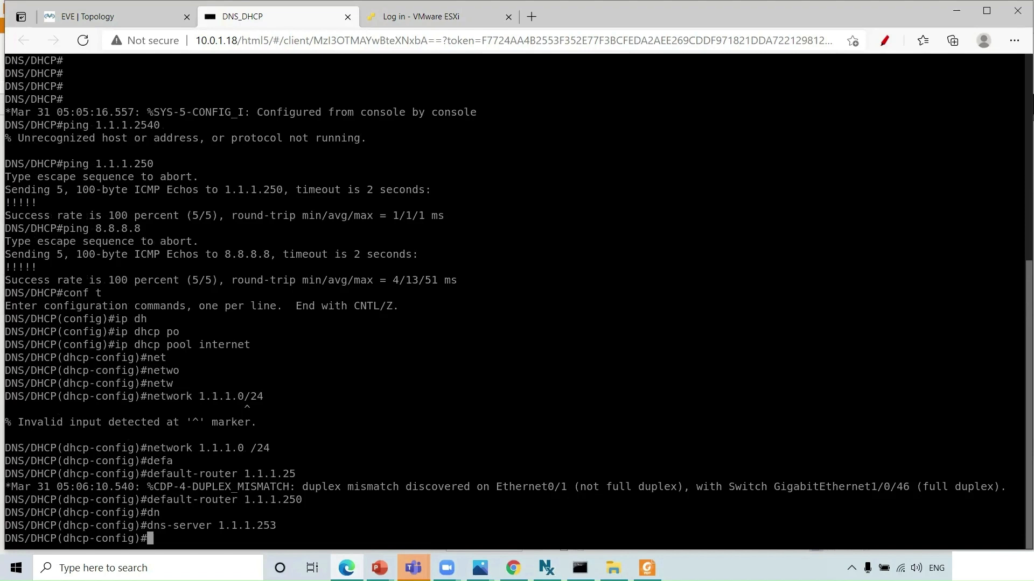
- Exit the internet DHCP pool back to global configuration mode
{"action": "type", "text": "exit"}
{"action": "key", "text": "Return"}
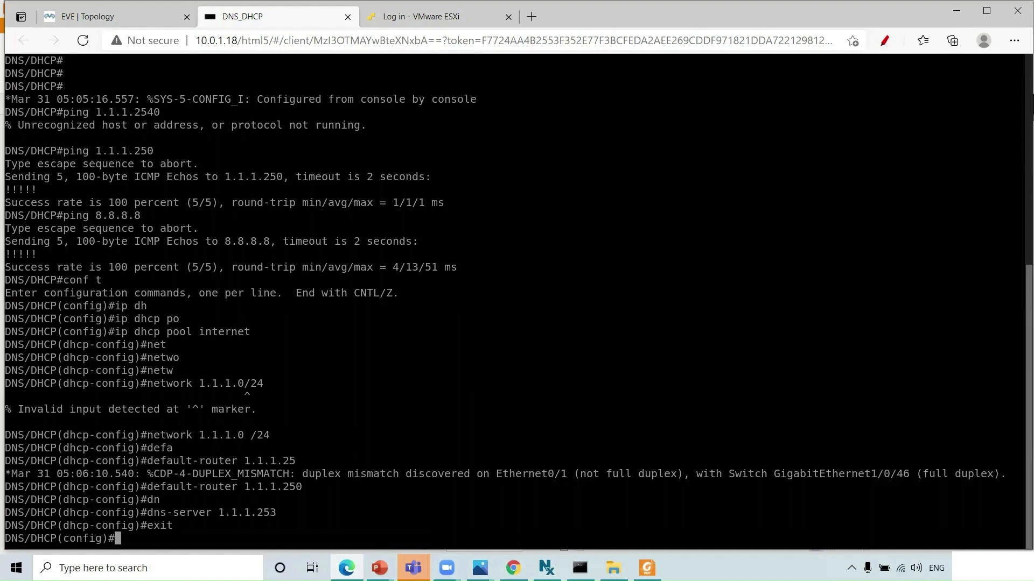
- Exclude addresses 1.1.1.1 through 1.1.1.10 from DHCP leasing
{"action": "type", "text": "ip dhc"}
{"action": "type", "text": "ex"}
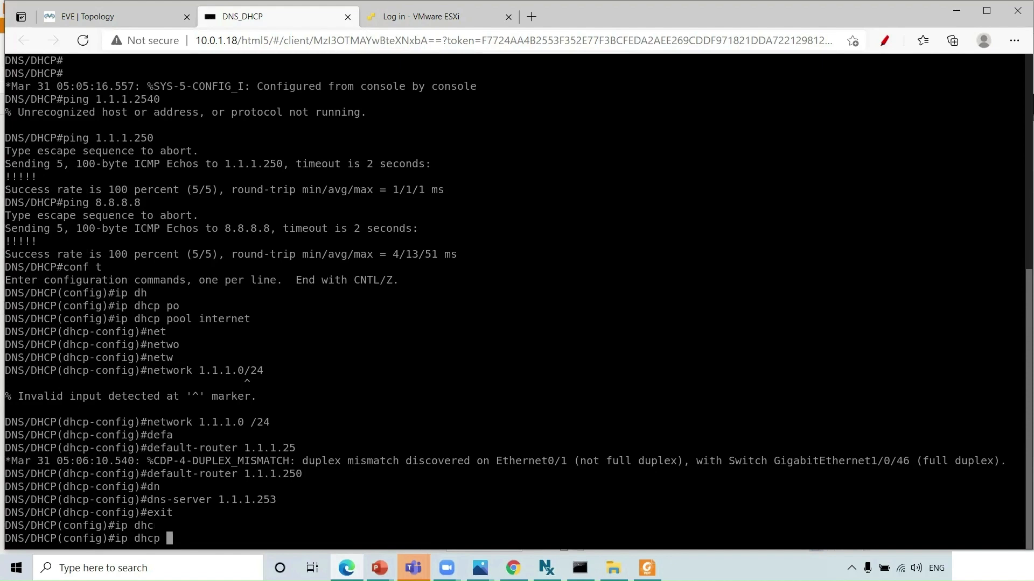
{"action": "key", "text": "Tab"}
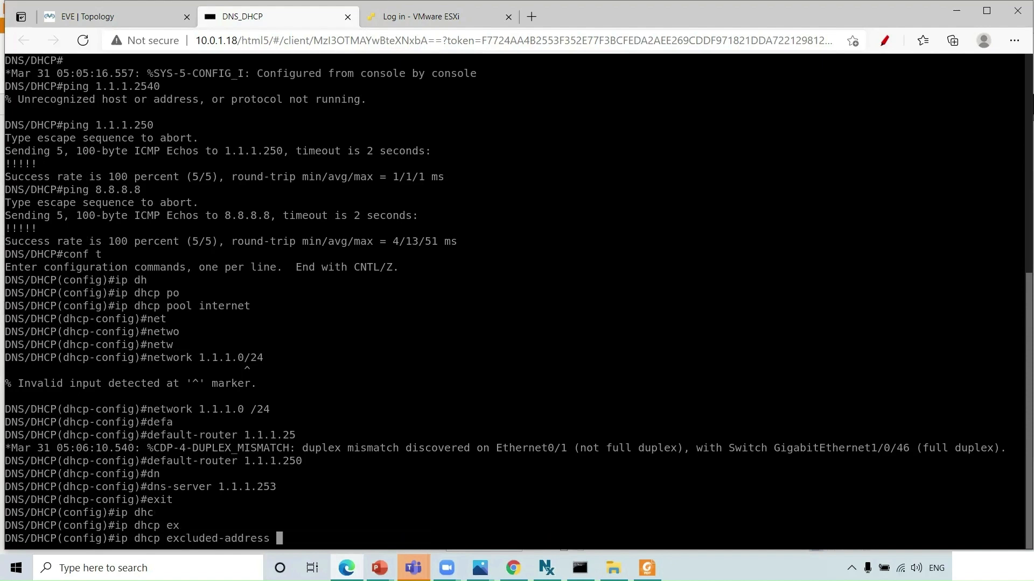
{"action": "type", "text": "1.1.1.1 ?"}
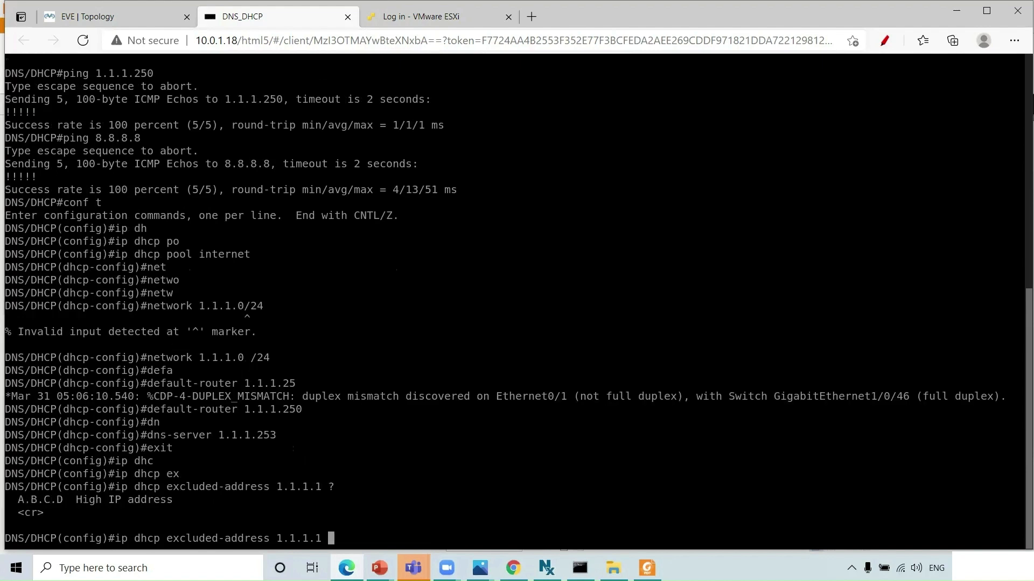
{"action": "type", "text": "1.1.1.10"}
{"action": "type", "text": "?"}
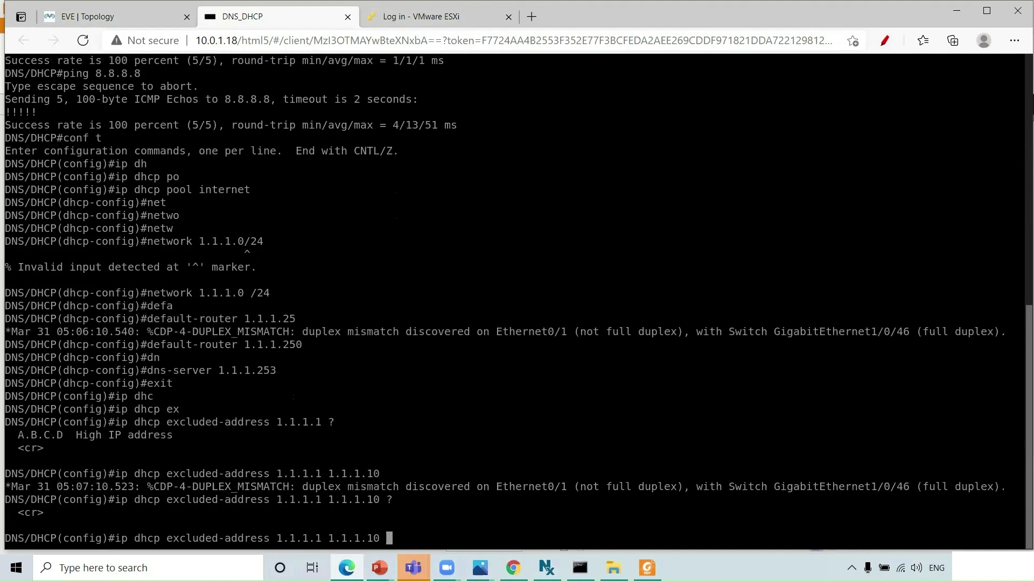
{"action": "key", "text": "Return"}
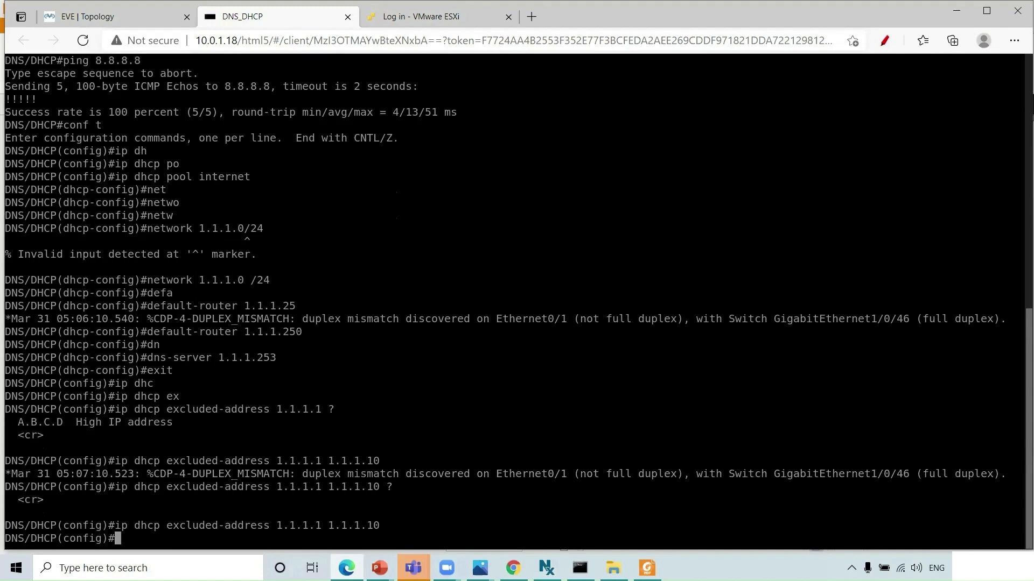
- Exclude addresses 1.1.1.250 through 1.1.1.254 from DHCP leasing as well
{"action": "key", "text": "Up"}
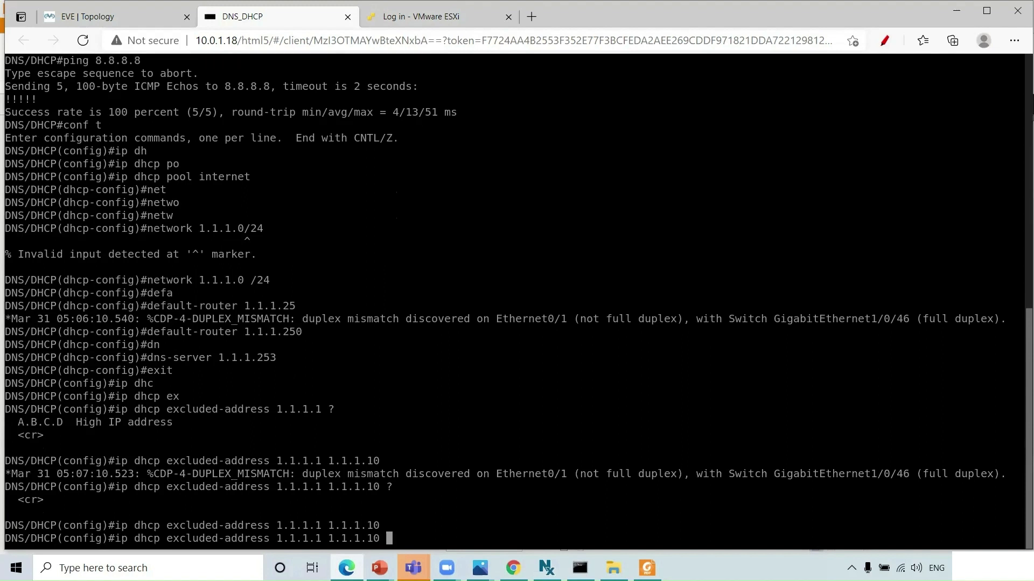
{"action": "key", "text": "BackSpace"}
{"action": "key", "text": "BackSpace"}
{"action": "key", "text": "BackSpace"}
{"action": "key", "text": "BackSpace"}
{"action": "key", "text": "BackSpace"}
{"action": "key", "text": "BackSpace"}
{"action": "key", "text": "BackSpace"}
{"action": "key", "text": "BackSpace"}
{"action": "key", "text": "BackSpace"}
{"action": "key", "text": "BackSpace"}
{"action": "key", "text": "BackSpace"}
{"action": "type", "text": "250."}
{"action": "key", "text": "BackSpace"}
{"action": "type", "text": "1.1.1.254"}
{"action": "key", "text": "Return"}
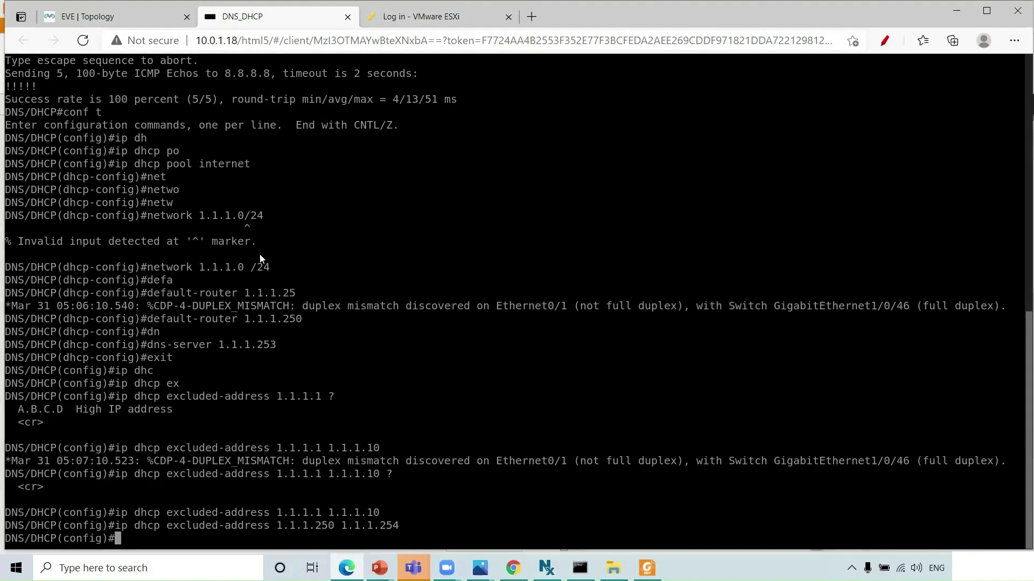
{"action": "key", "text": "ctrl+shift+Tab"}
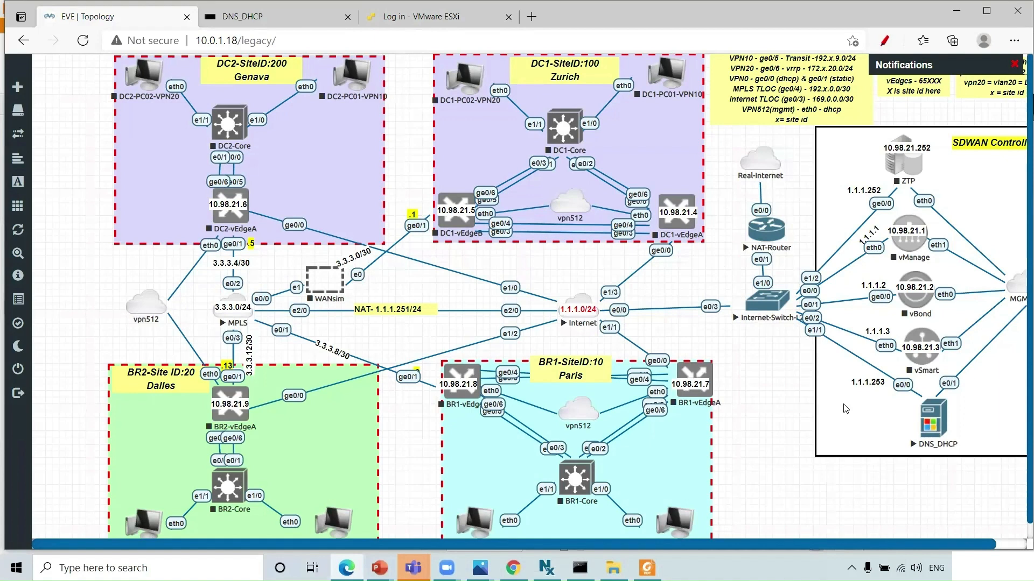
{"action": "left_click", "coordinate": [930, 420]}
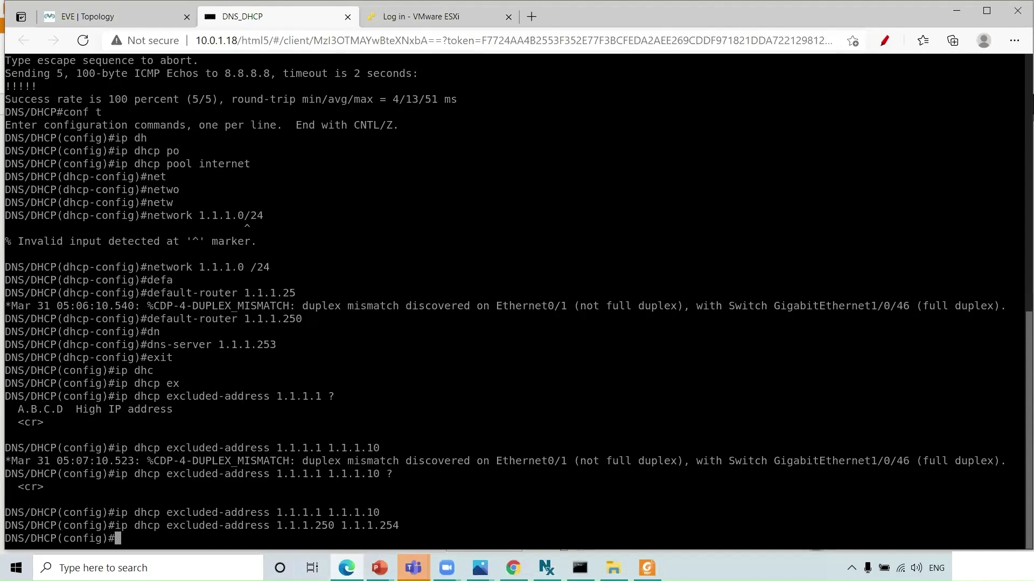
- Enter 'ip domain name lab.local' on the DNS_DHCP router
{"action": "key", "text": "Return"}
{"action": "key", "text": "Return"}
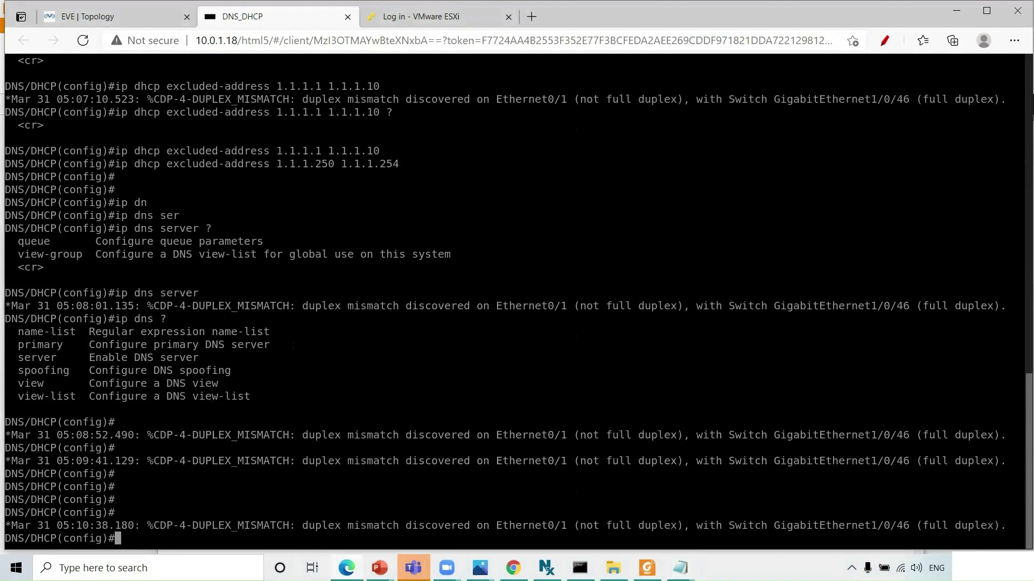
{"action": "type", "text": "ip domain"}
{"action": "key", "text": "Tab"}
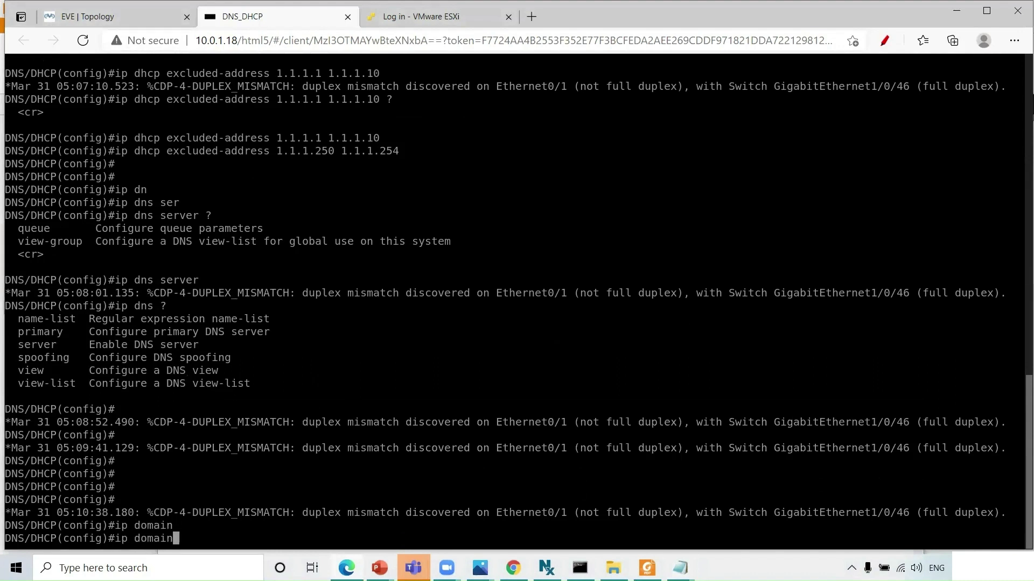
{"action": "type", "text": "na"}
{"action": "key", "text": "Tab"}
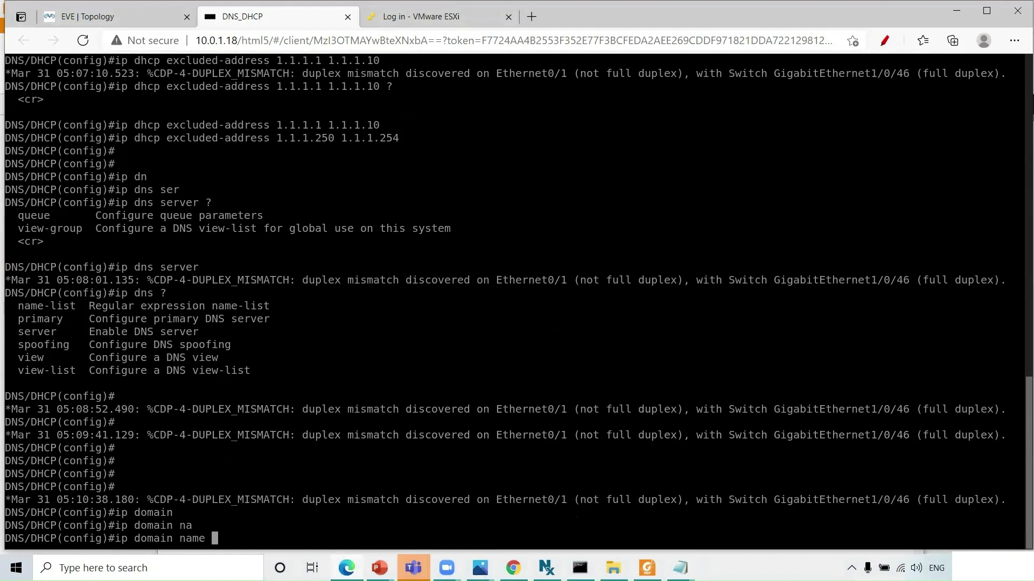
{"action": "type", "text": "lab.local"}
{"action": "key", "text": "Return"}
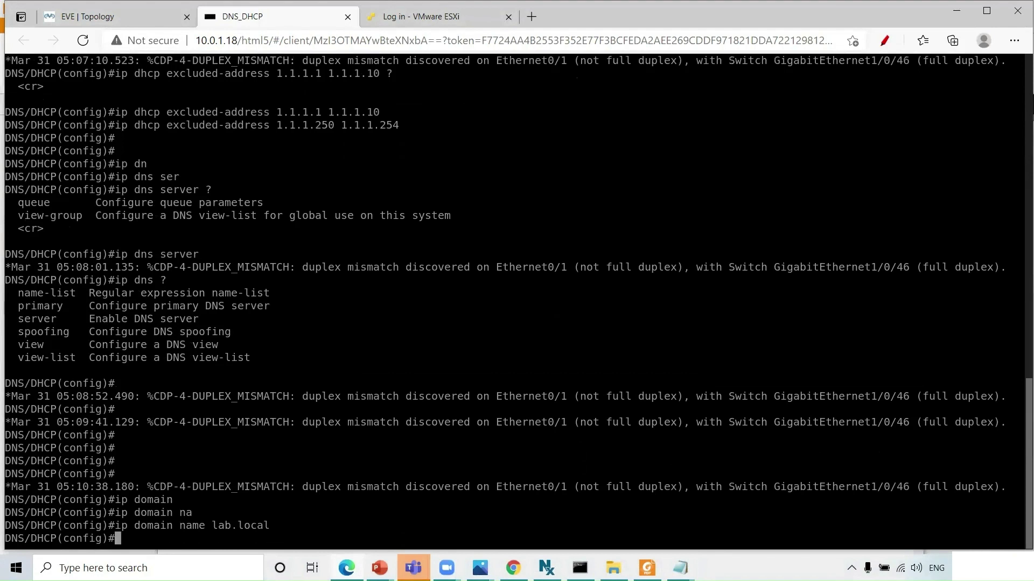
{"action": "key", "text": "alt+Tab"}
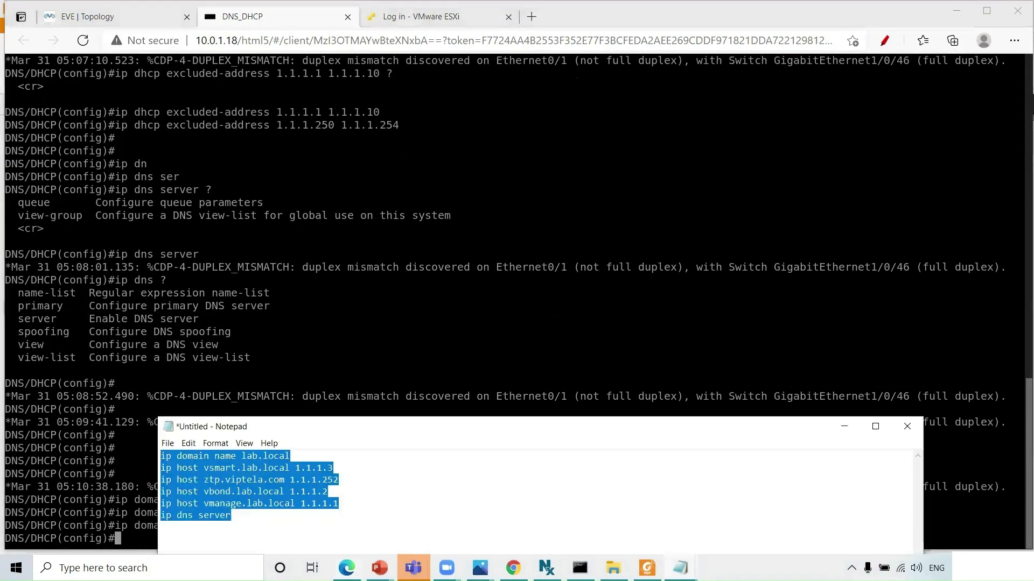
{"action": "key", "text": "alt+Tab"}
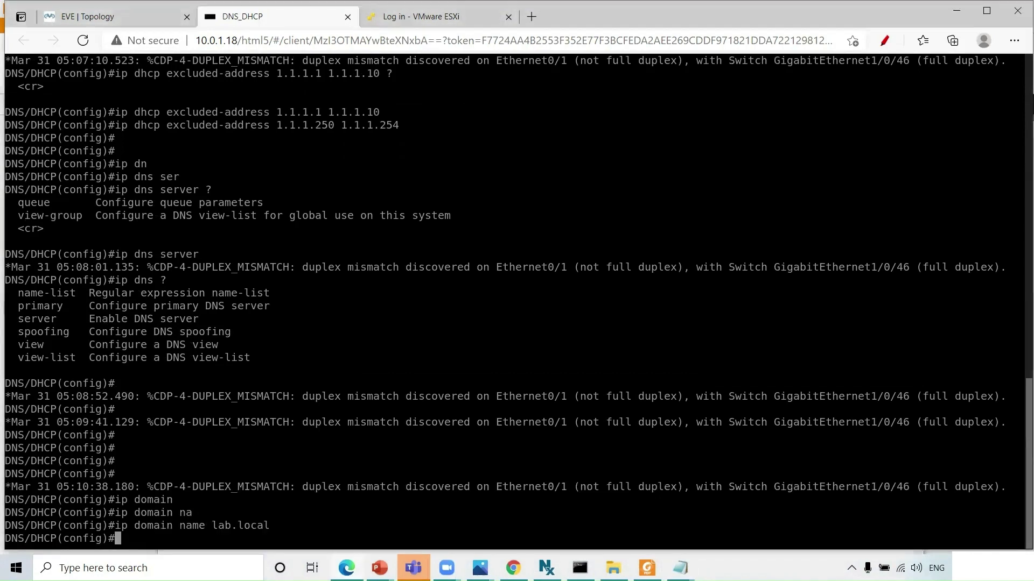
- Add host records vmanage.lab.local 1.1.1.1 and vbond.lab.local 1.1.1.2
{"action": "type", "text": "ip hos"}
{"action": "key", "text": "Tab"}
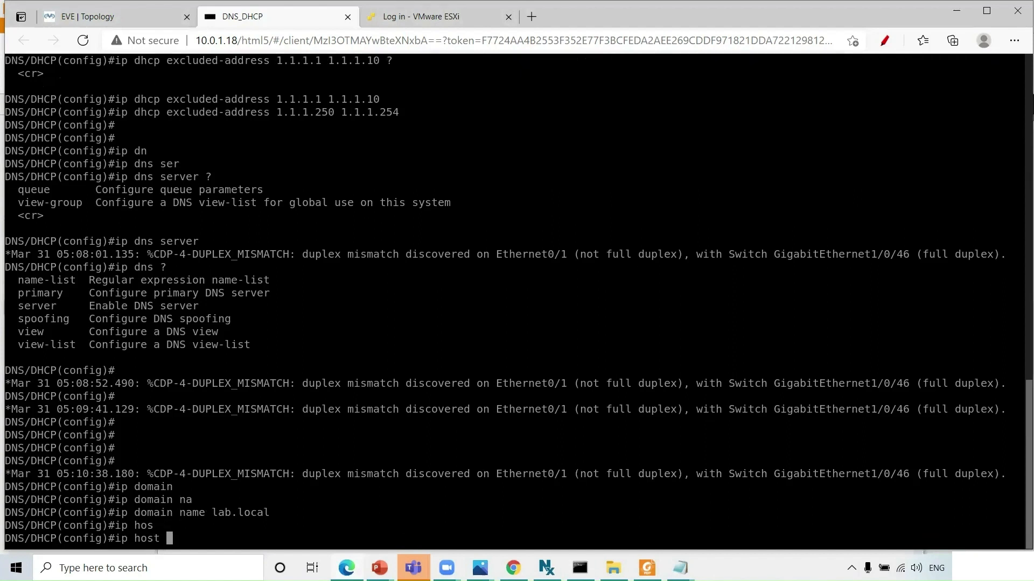
{"action": "type", "text": "vmanage.lab.local 1."}
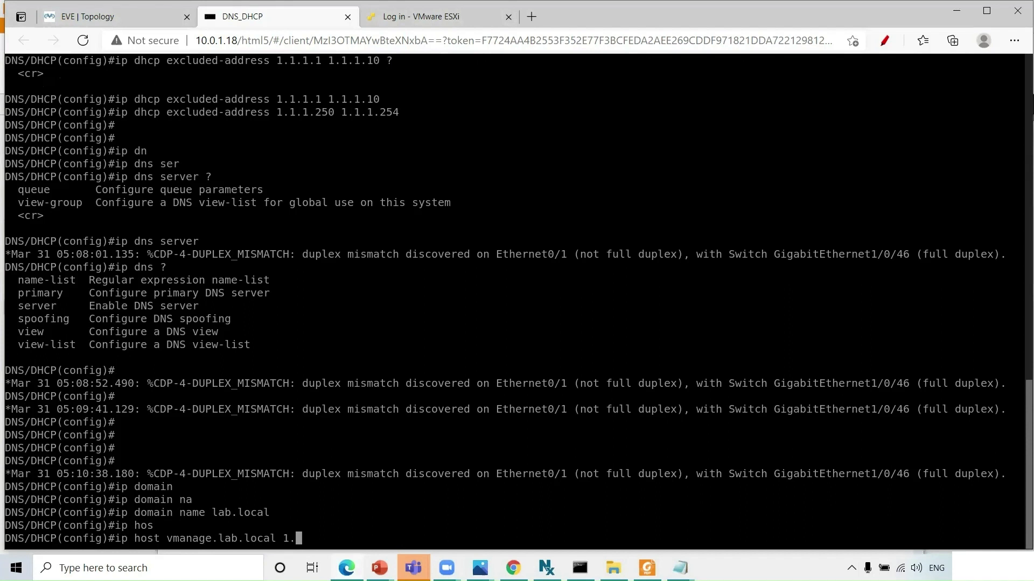
{"action": "type", "text": "1.1.1"}
{"action": "key", "text": "Return"}
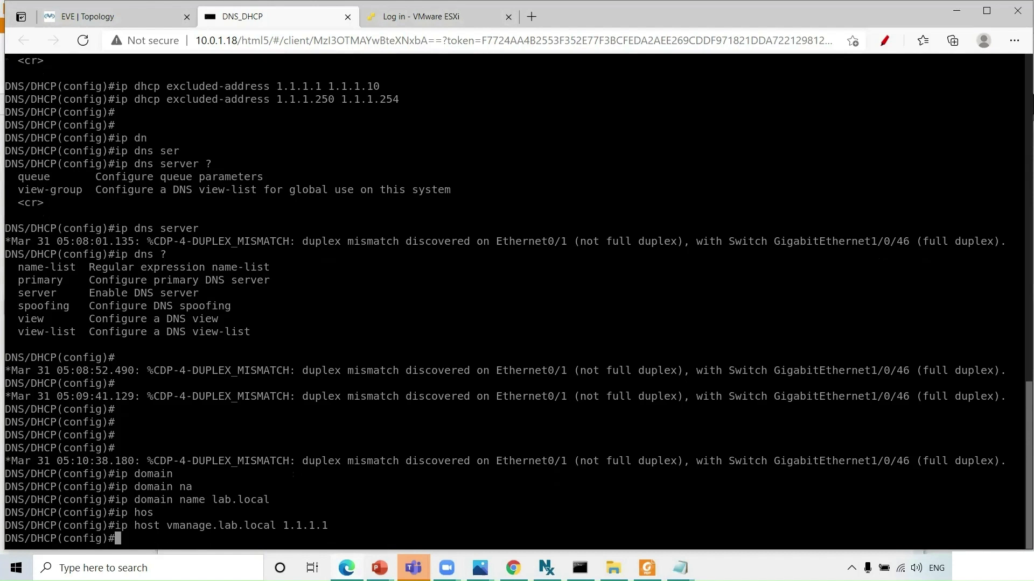
{"action": "key", "text": "Up"}
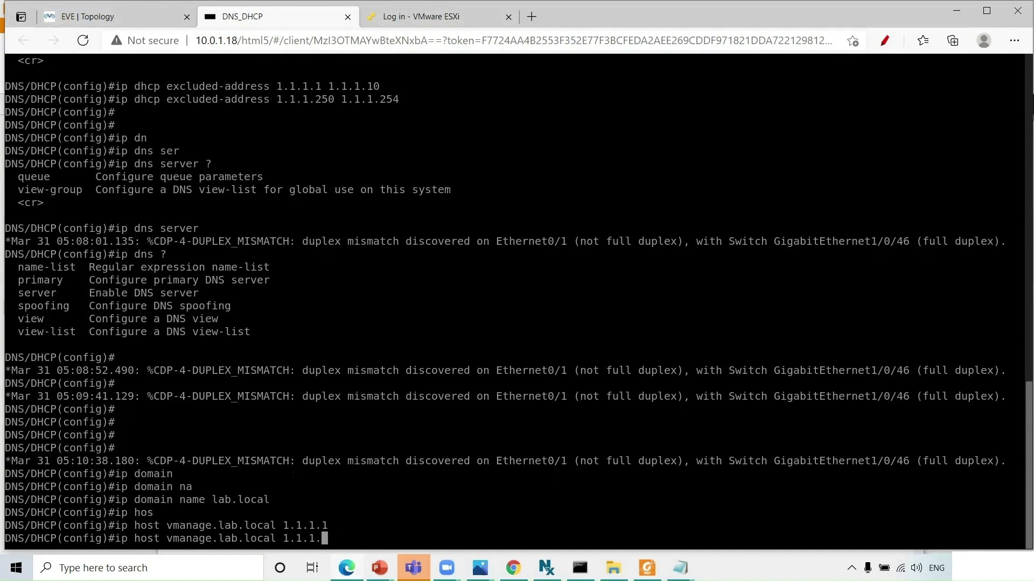
{"action": "key", "text": "BackSpace"}
{"action": "type", "text": "2"}
{"action": "key", "text": "Left"}
{"action": "key", "text": "Left"}
{"action": "key", "text": "Left"}
{"action": "key", "text": "Left"}
{"action": "key", "text": "Left"}
{"action": "key", "text": "Left"}
{"action": "key", "text": "Left"}
{"action": "key", "text": "Left"}
{"action": "key", "text": "Left"}
{"action": "key", "text": "Left"}
{"action": "key", "text": "Left"}
{"action": "key", "text": "Left"}
{"action": "key", "text": "Left"}
{"action": "key", "text": "Left"}
{"action": "key", "text": "Left"}
{"action": "key", "text": "Left"}
{"action": "key", "text": "Left"}
{"action": "key", "text": "Left"}
{"action": "key", "text": "BackSpace"}
{"action": "key", "text": "BackSpace"}
{"action": "key", "text": "BackSpace"}
{"action": "key", "text": "BackSpace"}
{"action": "key", "text": "BackSpace"}
{"action": "key", "text": "BackSpace"}
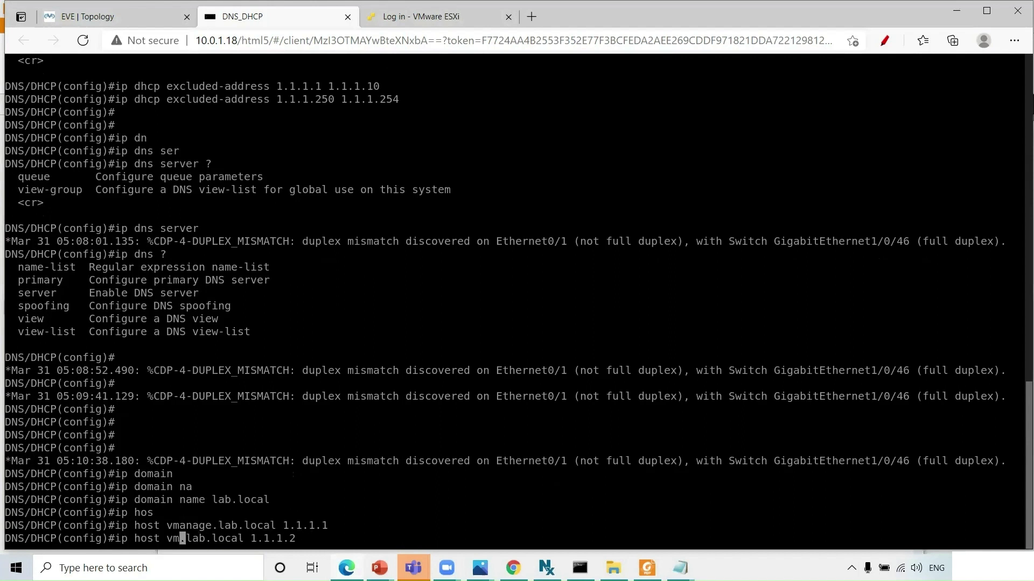
{"action": "type", "text": "bond"}
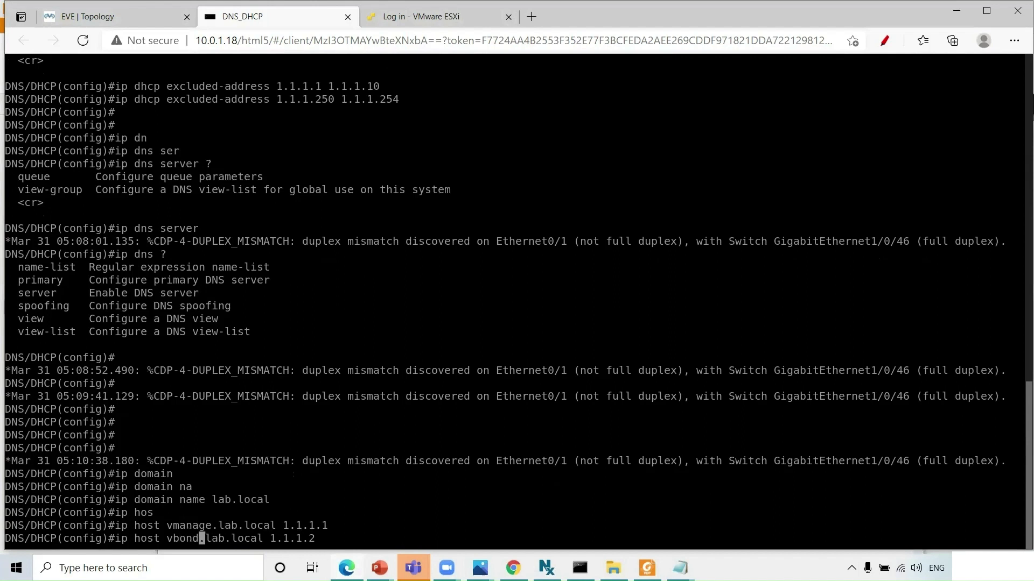
{"action": "key", "text": "Return"}
- Add host records vsmart.lab.local 1.1.1.3 and ztp.viptela.com 1.1.1.250
{"action": "key", "text": "Up"}
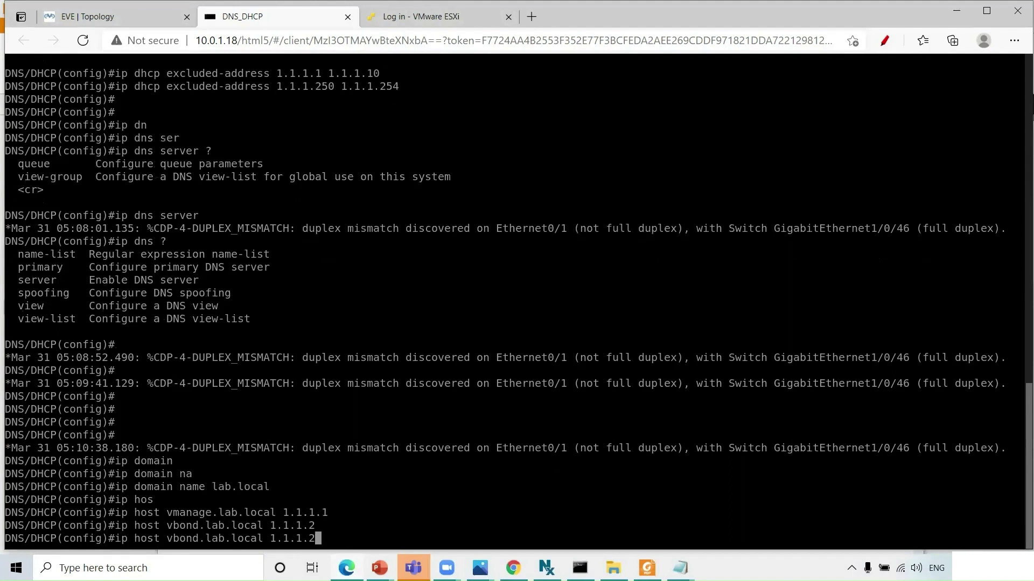
{"action": "key", "text": "BackSpace"}
{"action": "type", "text": "3"}
{"action": "key", "text": "Left"}
{"action": "key", "text": "Left"}
{"action": "key", "text": "Left"}
{"action": "key", "text": "Left"}
{"action": "key", "text": "Left"}
{"action": "key", "text": "Left"}
{"action": "key", "text": "Left"}
{"action": "key", "text": "Left"}
{"action": "key", "text": "Left"}
{"action": "key", "text": "Left"}
{"action": "key", "text": "Left"}
{"action": "key", "text": "Left"}
{"action": "key", "text": "Left"}
{"action": "key", "text": "Left"}
{"action": "key", "text": "Left"}
{"action": "key", "text": "Left"}
{"action": "key", "text": "Left"}
{"action": "key", "text": "Left"}
{"action": "key", "text": "BackSpace"}
{"action": "key", "text": "BackSpace"}
{"action": "key", "text": "BackSpace"}
{"action": "key", "text": "BackSpace"}
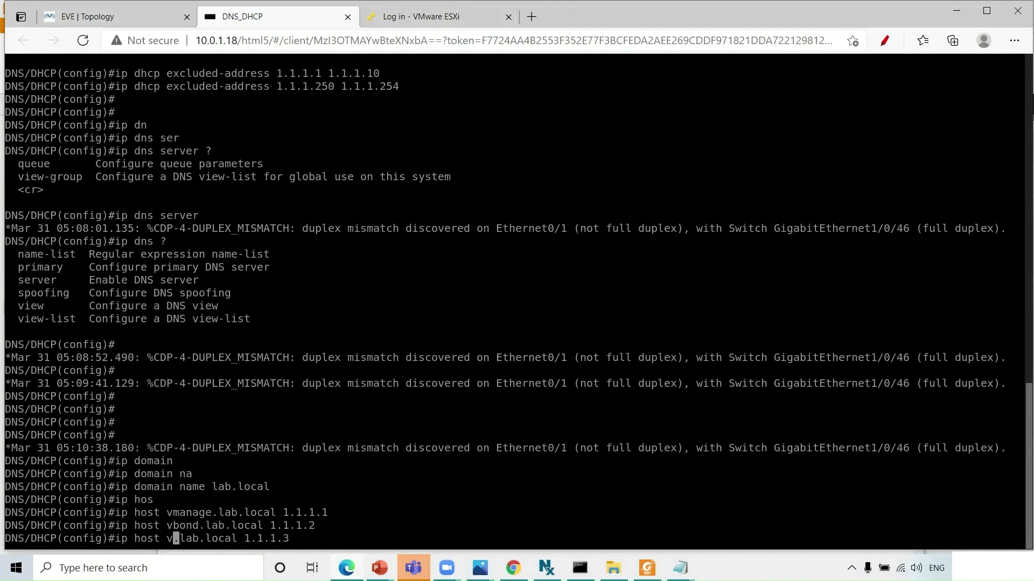
{"action": "type", "text": "smart"}
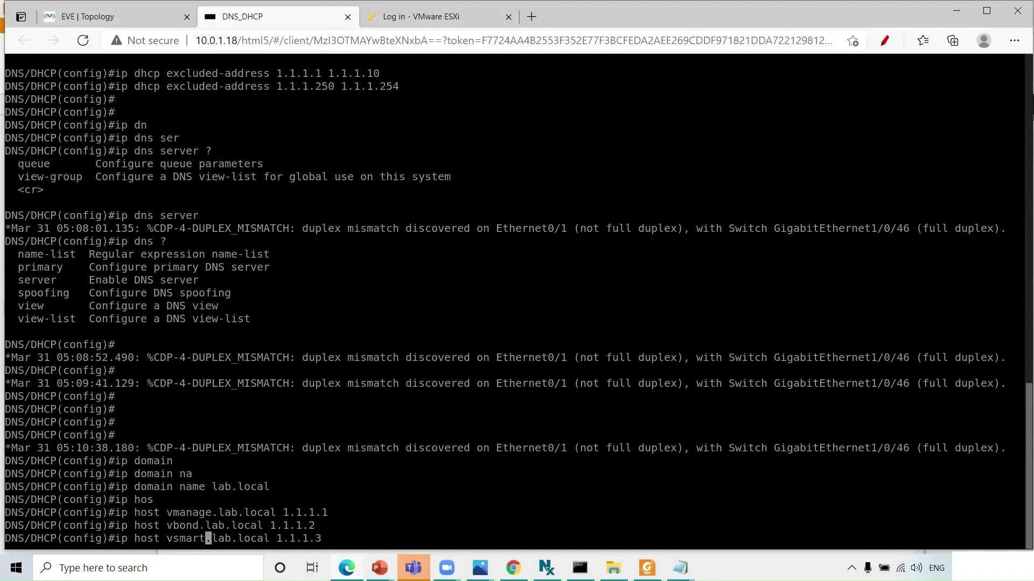
{"action": "key", "text": "Return"}
{"action": "key", "text": "Up"}
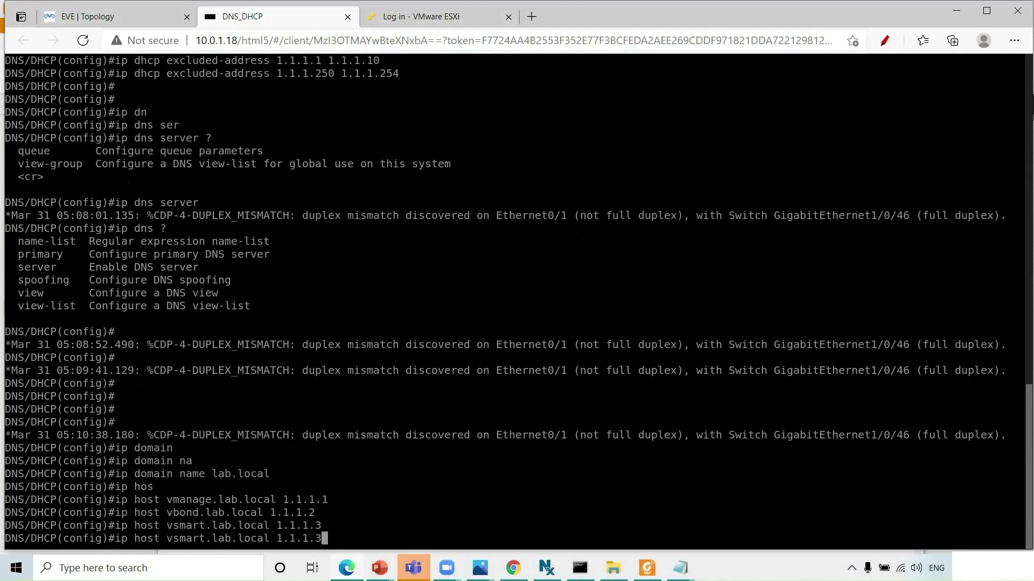
{"action": "key", "text": "BackSpace"}
{"action": "type", "text": "250"}
{"action": "key", "text": "Left"}
{"action": "key", "text": "Left"}
{"action": "key", "text": "Left"}
{"action": "key", "text": "Left"}
{"action": "key", "text": "Left"}
{"action": "key", "text": "Left"}
{"action": "key", "text": "Left"}
{"action": "key", "text": "Left"}
{"action": "key", "text": "Left"}
{"action": "key", "text": "Left"}
{"action": "key", "text": "BackSpace"}
{"action": "key", "text": "BackSpace"}
{"action": "key", "text": "BackSpace"}
{"action": "key", "text": "BackSpace"}
{"action": "key", "text": "BackSpace"}
{"action": "key", "text": "BackSpace"}
{"action": "key", "text": "BackSpace"}
{"action": "key", "text": "BackSpace"}
{"action": "key", "text": "BackSpace"}
{"action": "key", "text": "BackSpace"}
{"action": "key", "text": "BackSpace"}
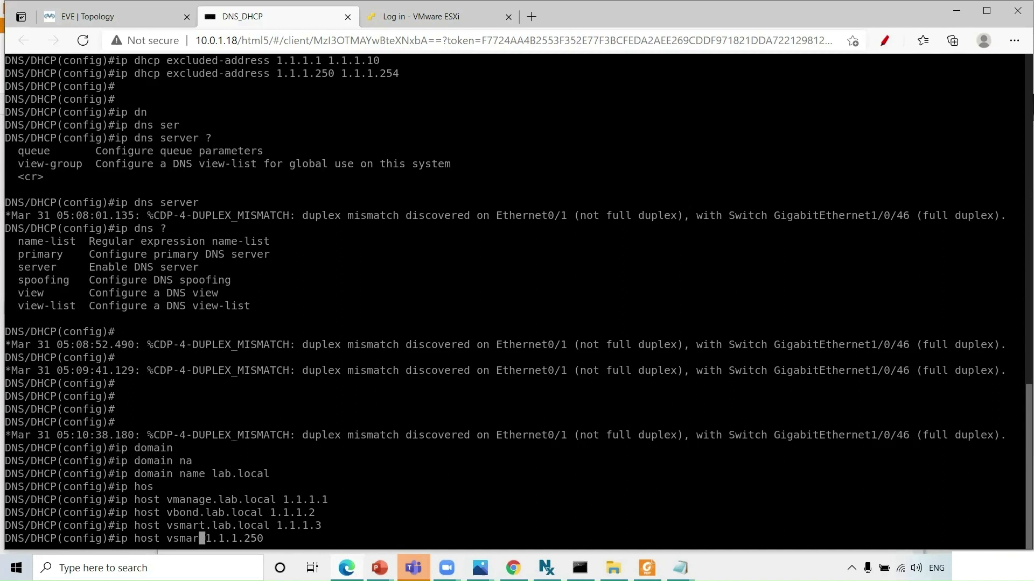
{"action": "key", "text": "BackSpace"}
{"action": "key", "text": "BackSpace"}
{"action": "key", "text": "BackSpace"}
{"action": "key", "text": "BackSpace"}
{"action": "key", "text": "BackSpace"}
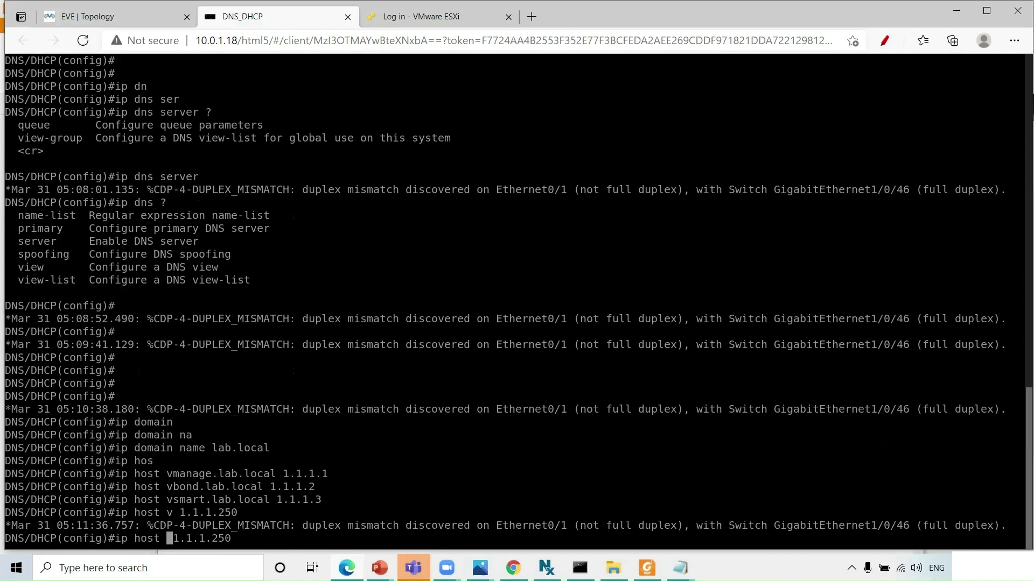
{"action": "type", "text": "ztp.vipt"}
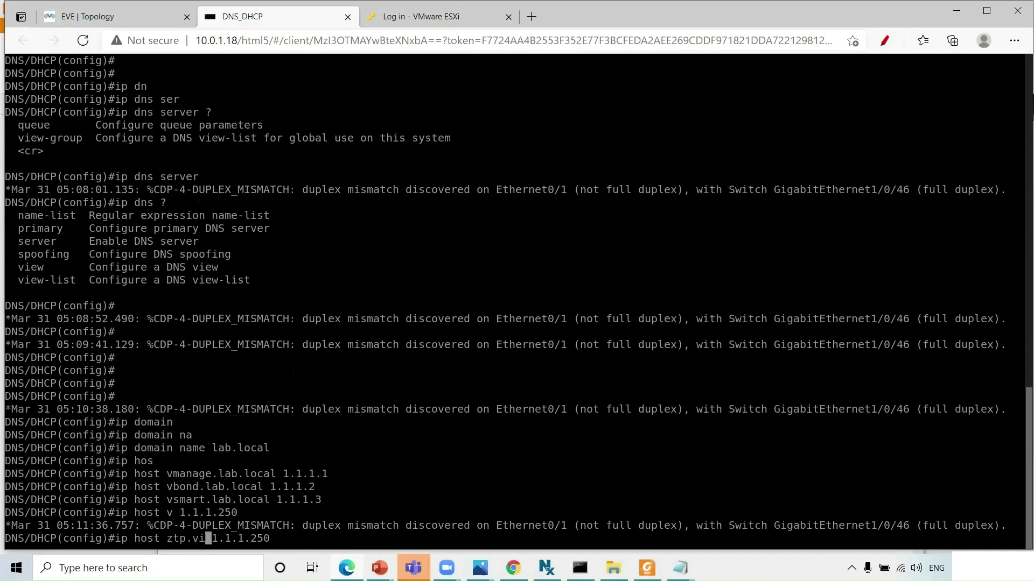
{"action": "type", "text": "a"}
{"action": "key", "text": "BackSpace"}
{"action": "type", "text": "ela"}
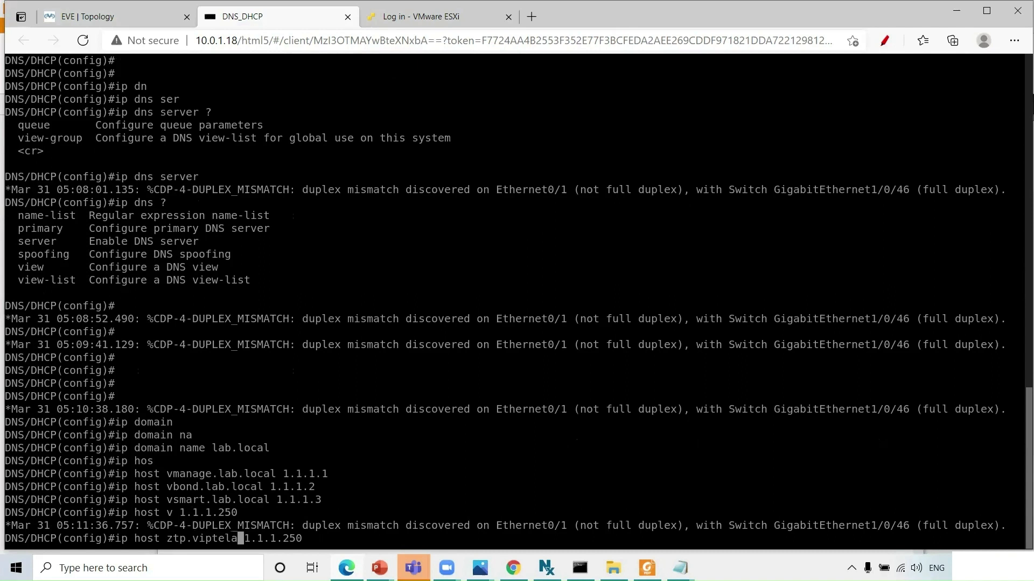
{"action": "type", "text": ".com"}
{"action": "key", "text": "Return"}
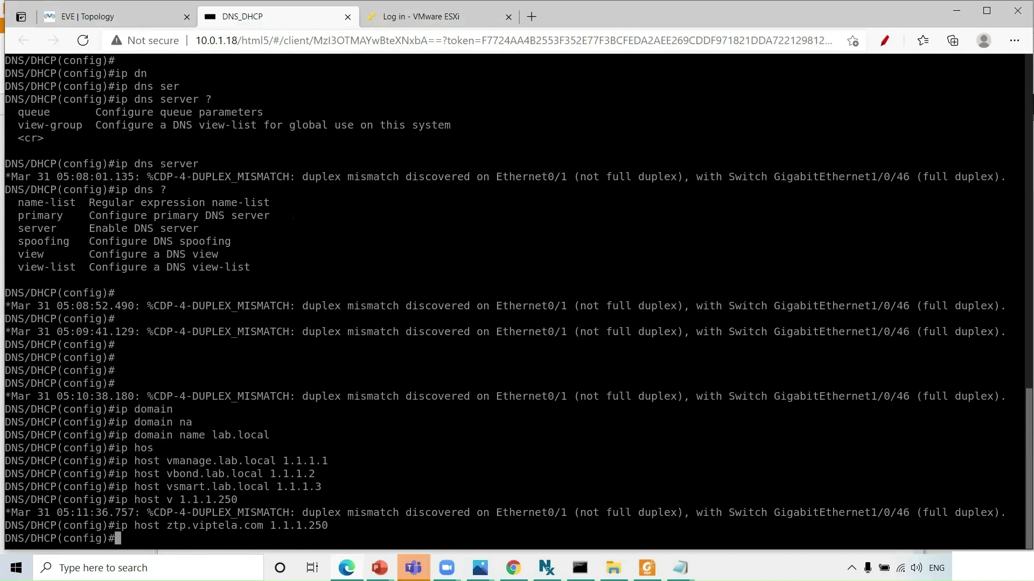
- Add the host record dns1 pointing to 1.1.1.253
{"action": "key", "text": "Up"}
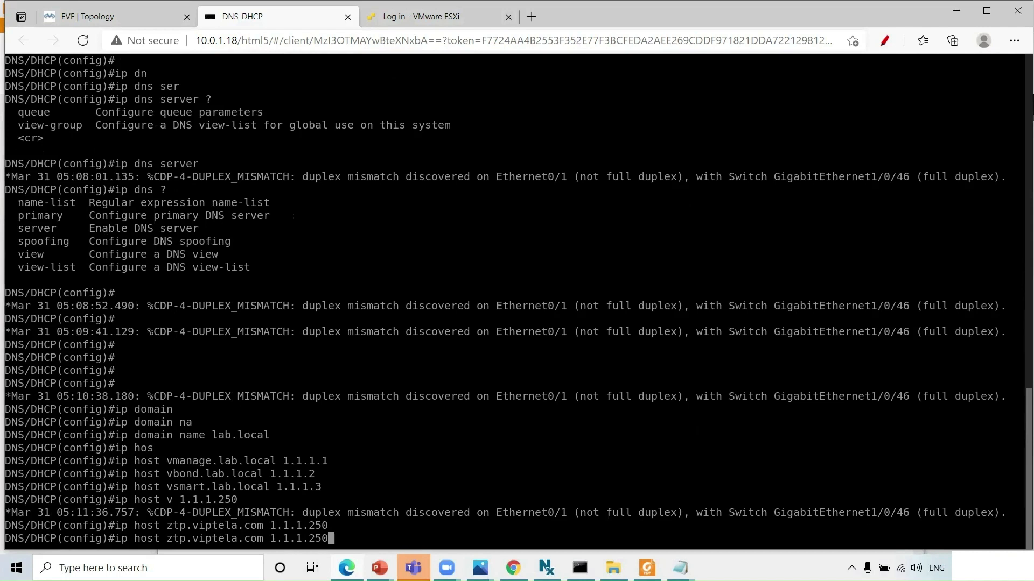
{"action": "key", "text": "BackSpace"}
{"action": "key", "text": "BackSpace"}
{"action": "key", "text": "BackSpace"}
{"action": "type", "text": "253"}
{"action": "key", "text": "Left"}
{"action": "key", "text": "Left"}
{"action": "key", "text": "Left"}
{"action": "key", "text": "Left"}
{"action": "key", "text": "Left"}
{"action": "key", "text": "Left"}
{"action": "key", "text": "Left"}
{"action": "key", "text": "Left"}
{"action": "key", "text": "Left"}
{"action": "key", "text": "Left"}
{"action": "key", "text": "BackSpace"}
{"action": "key", "text": "BackSpace"}
{"action": "key", "text": "BackSpace"}
{"action": "key", "text": "BackSpace"}
{"action": "key", "text": "BackSpace"}
{"action": "key", "text": "BackSpace"}
{"action": "key", "text": "BackSpace"}
{"action": "key", "text": "BackSpace"}
{"action": "key", "text": "BackSpace"}
{"action": "key", "text": "BackSpace"}
{"action": "key", "text": "BackSpace"}
{"action": "key", "text": "BackSpace"}
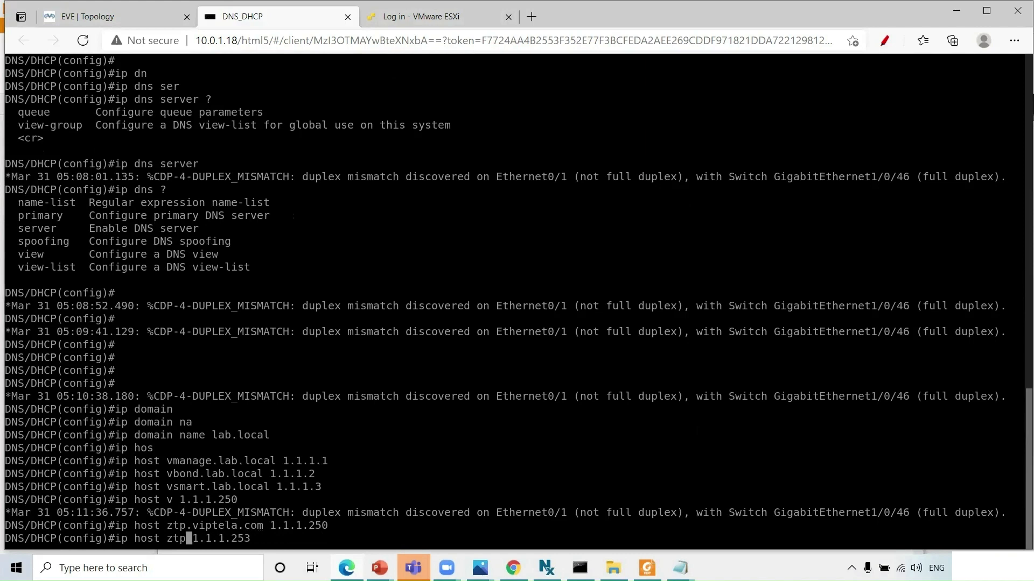
{"action": "key", "text": "BackSpace"}
{"action": "key", "text": "BackSpace"}
{"action": "key", "text": "BackSpace"}
{"action": "type", "text": "dns1"}
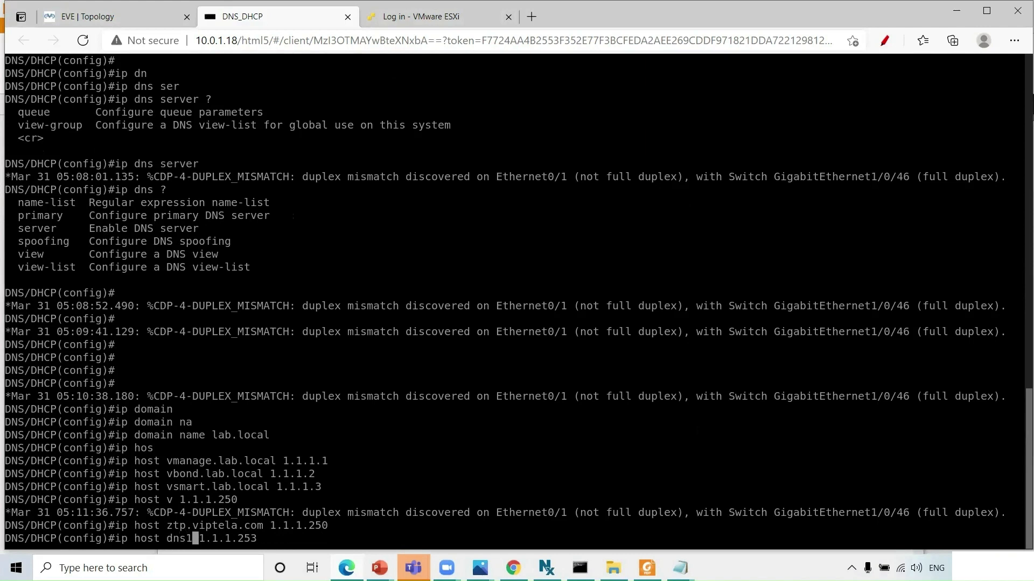
{"action": "key", "text": "Return"}
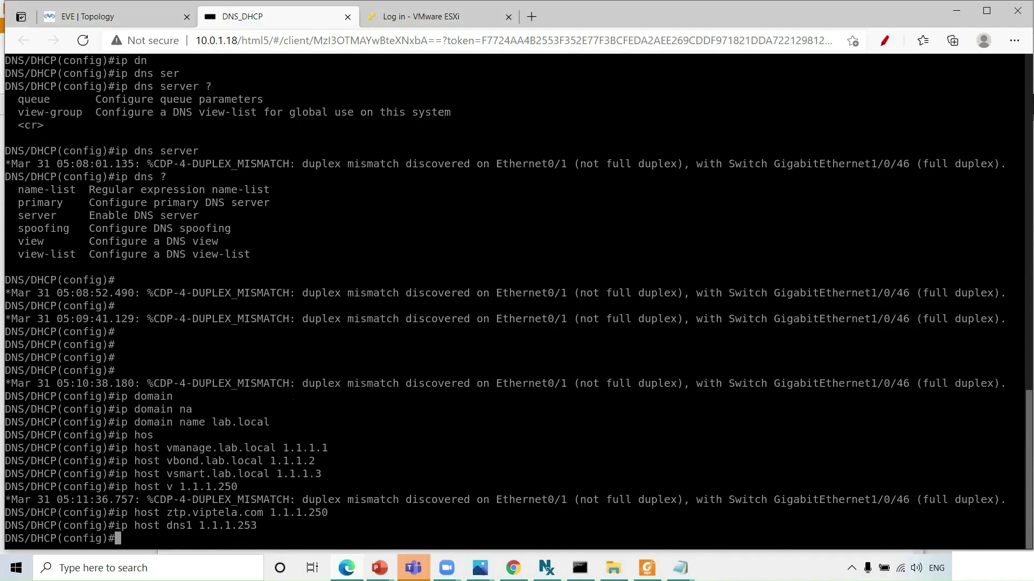
- Enable the router's DNS server with 'ip dns server'
{"action": "key", "text": "alt+Tab"}
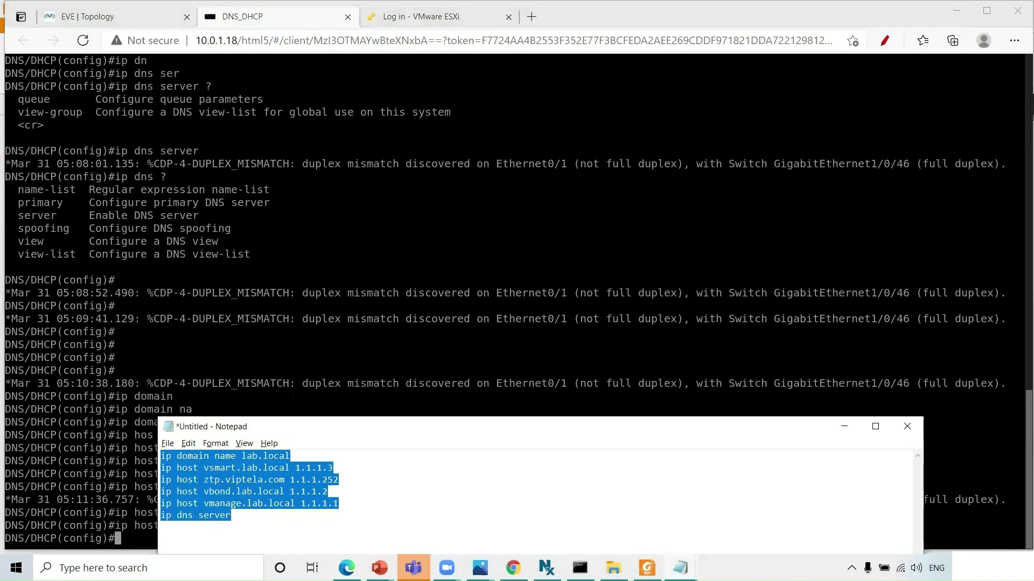
{"action": "key", "text": "alt+Tab"}
{"action": "type", "text": "ip dna"}
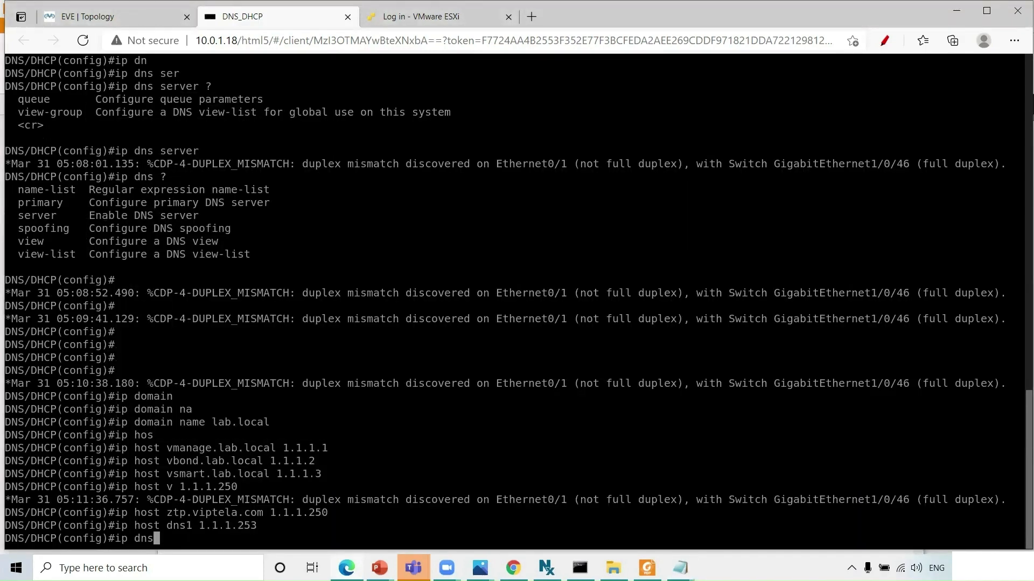
{"action": "key", "text": "Tab"}
{"action": "type", "text": "ser"}
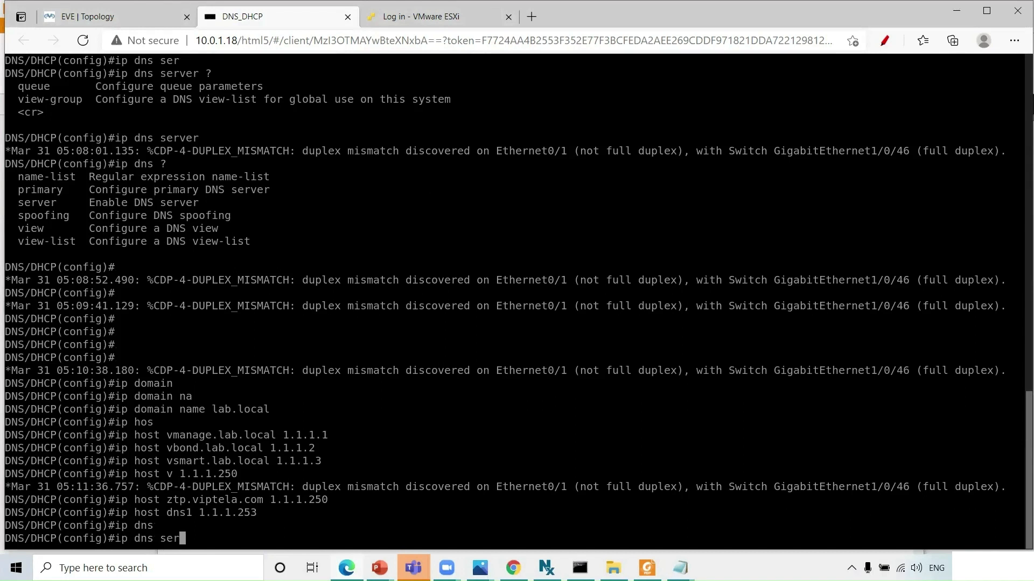
{"action": "key", "text": "Tab"}
{"action": "key", "text": "Return"}
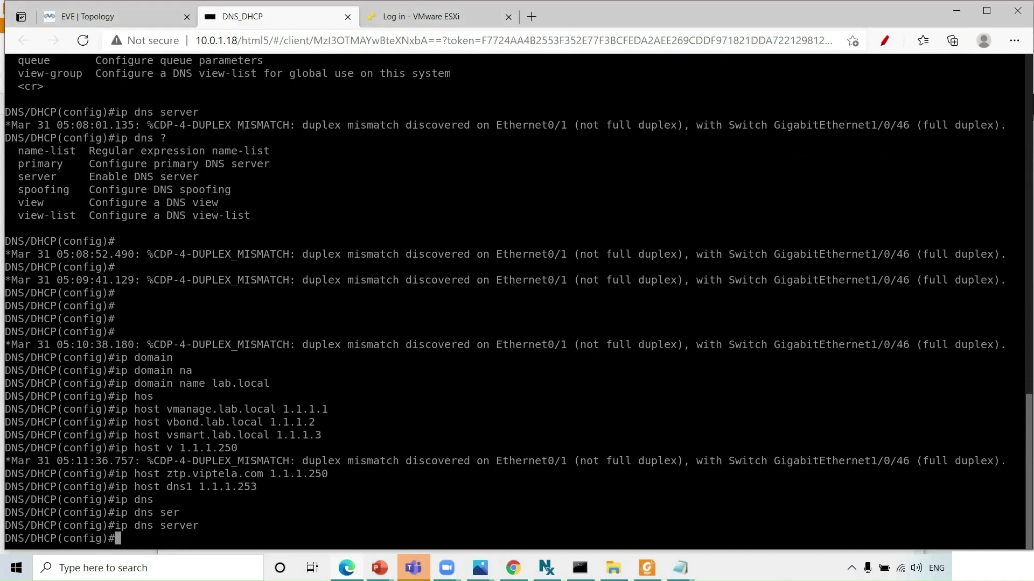
- Leave configuration mode and save the configuration with wri
{"action": "key", "text": "ctrl+z"}
{"action": "type", "text": "wri"}
{"action": "key", "text": "Return"}
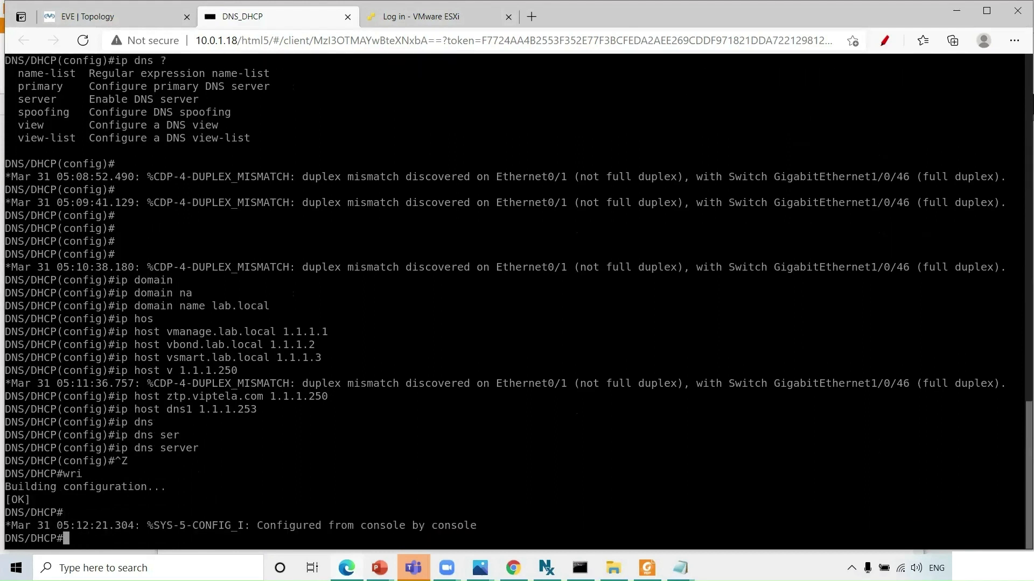
- Ping vbond (1.1.1.2) and vmanage (1.1.1.1) by name, both failing, then show the running config
{"action": "type", "text": "ping vbond."}
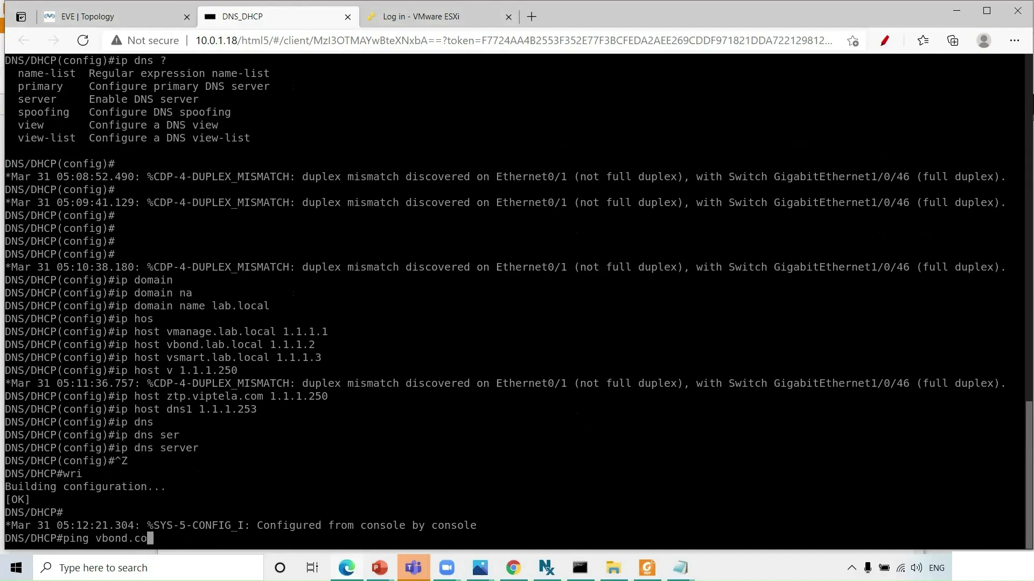
{"action": "key", "text": "BackSpace"}
{"action": "key", "text": "Return"}
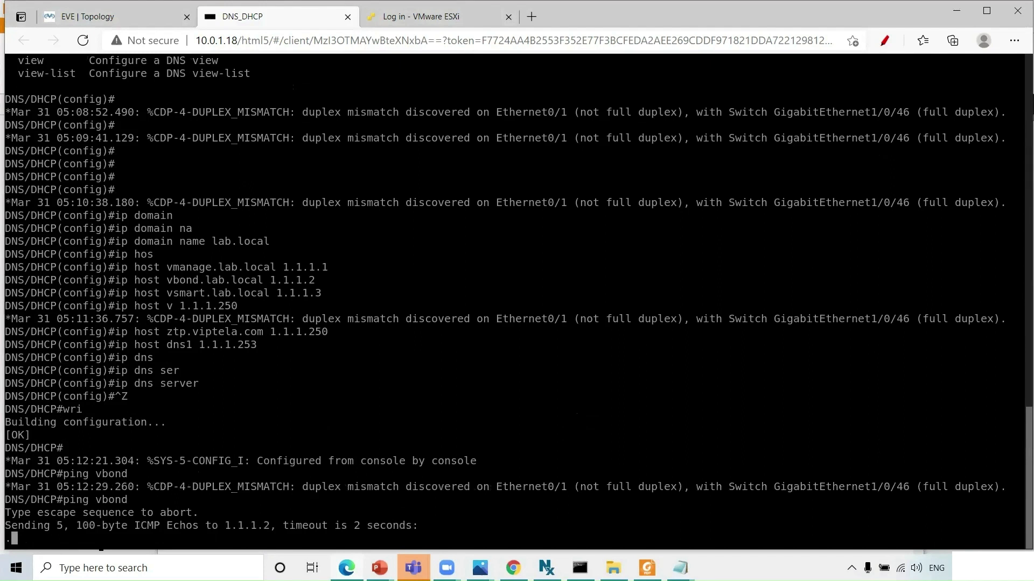
{"action": "left_click_drag", "start_coordinate": [218, 525], "coordinate": [278, 526]}
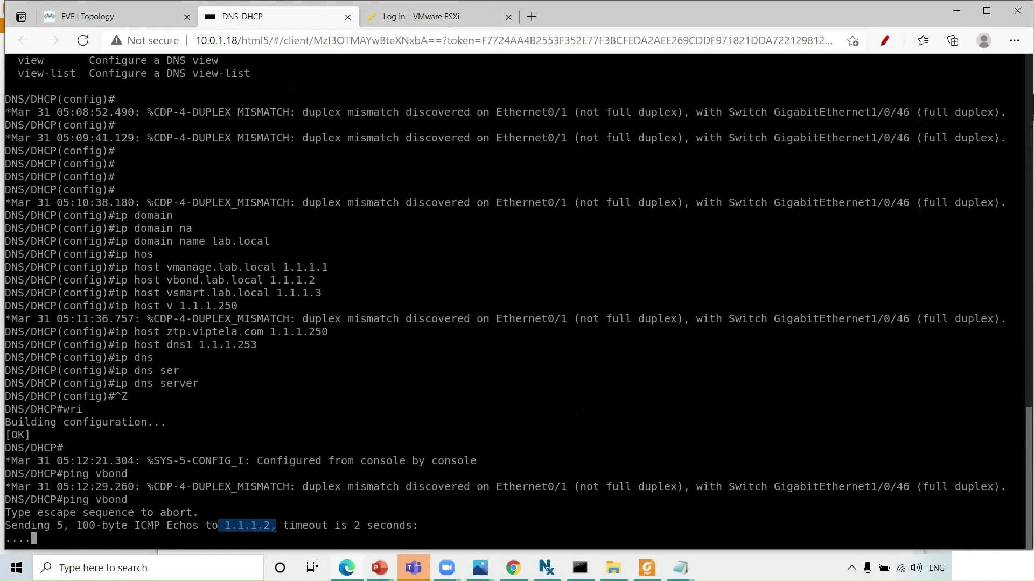
{"action": "type", "text": "pin"}
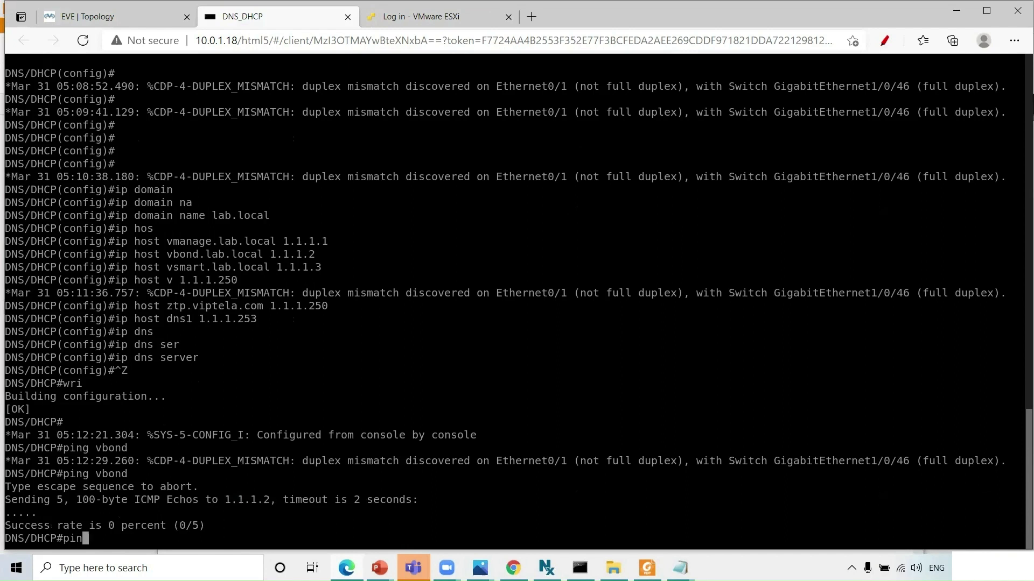
{"action": "type", "text": "g vmanage"}
{"action": "key", "text": "Return"}
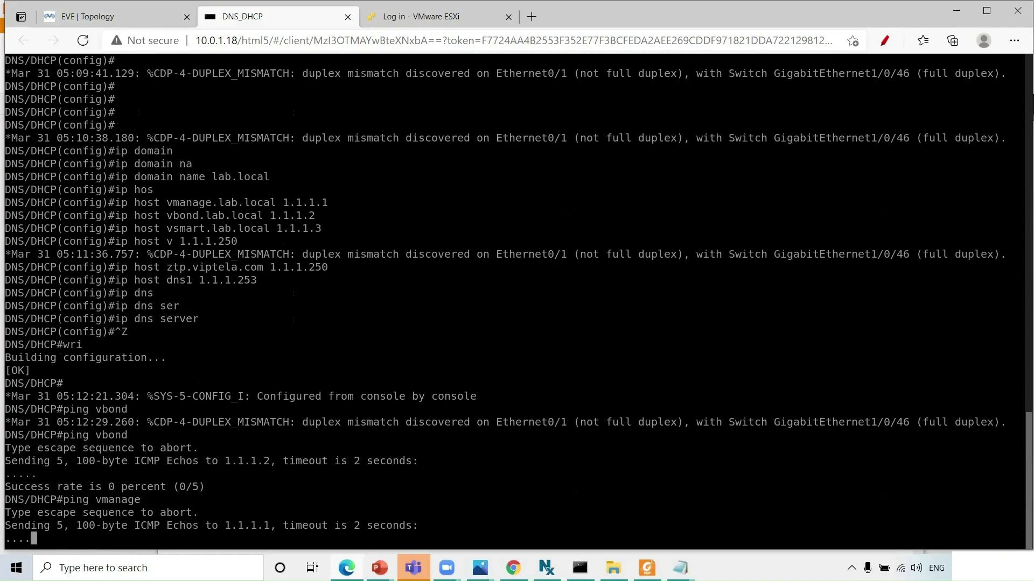
{"action": "type", "text": "sh run"}
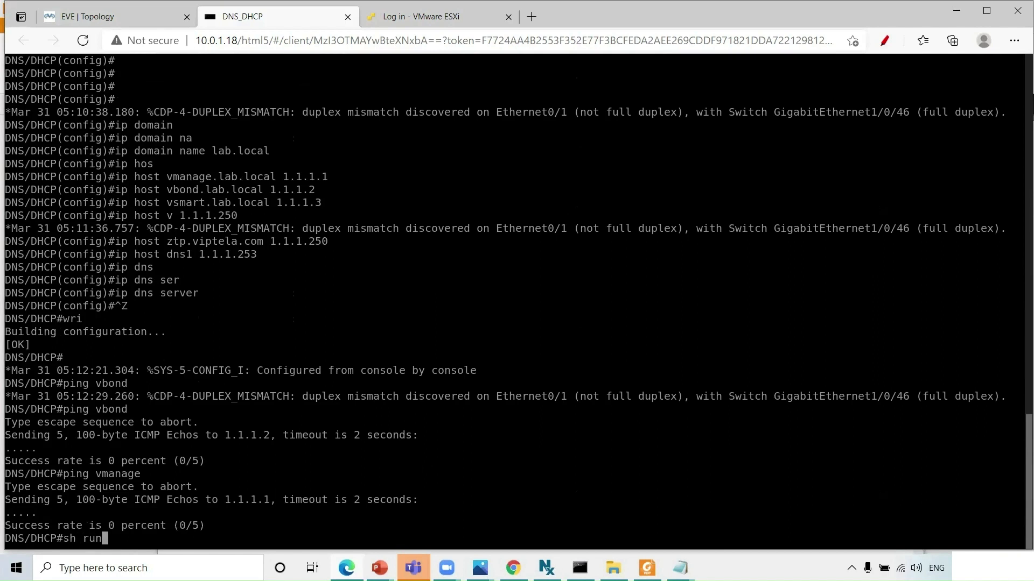
{"action": "key", "text": "Return"}
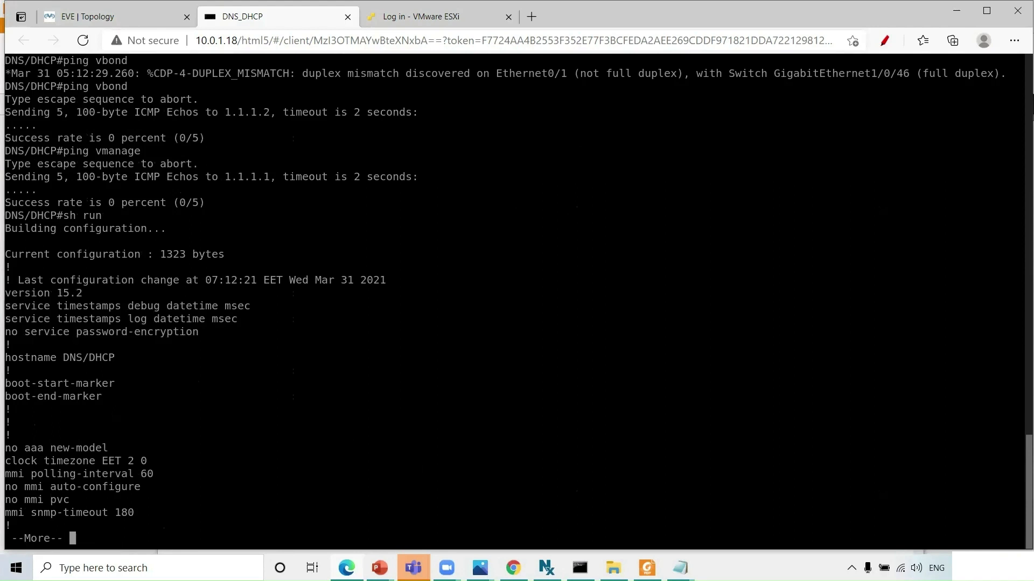
- Quit the config output and re-enter the internet DHCP pool from conf t
{"action": "key", "text": "space"}
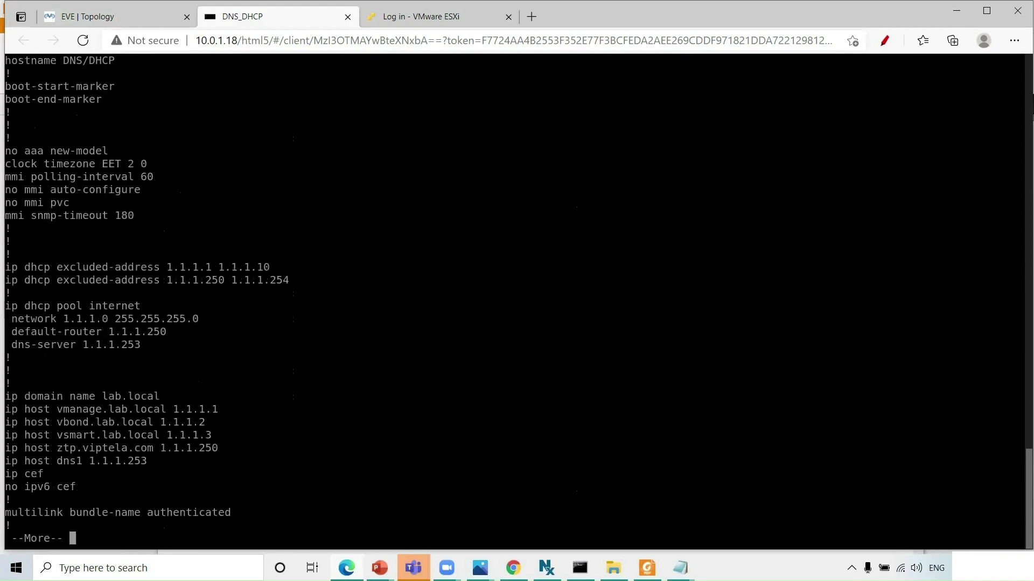
{"action": "type", "text": "qconf t"}
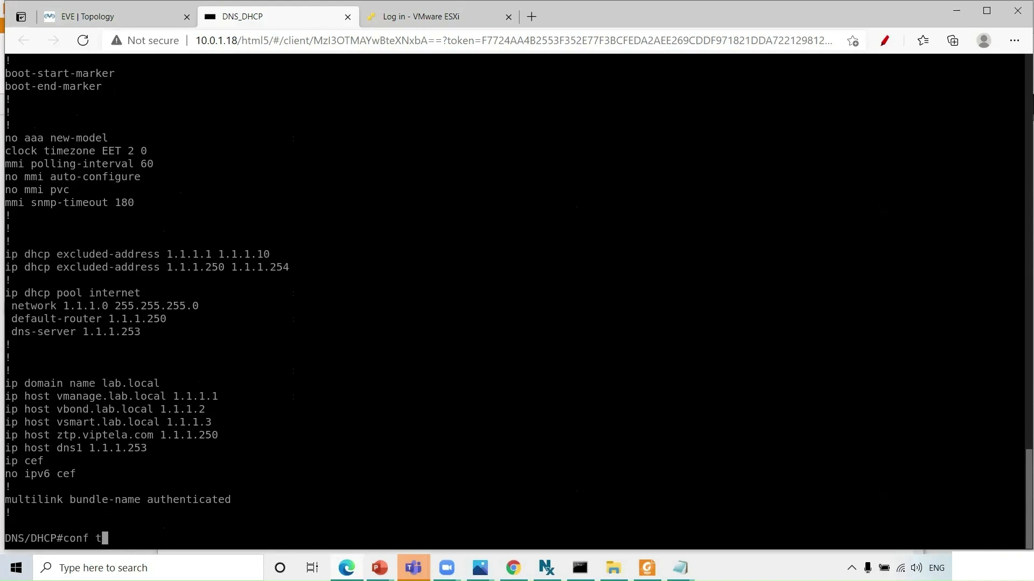
{"action": "key", "text": "Return"}
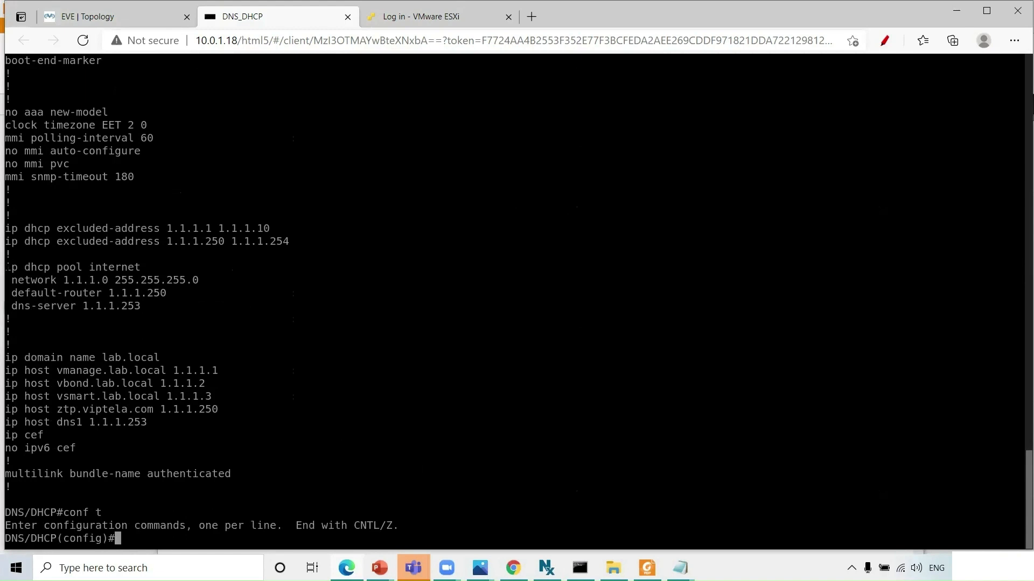
{"action": "left_click_drag", "start_coordinate": [6, 267], "coordinate": [139, 267]}
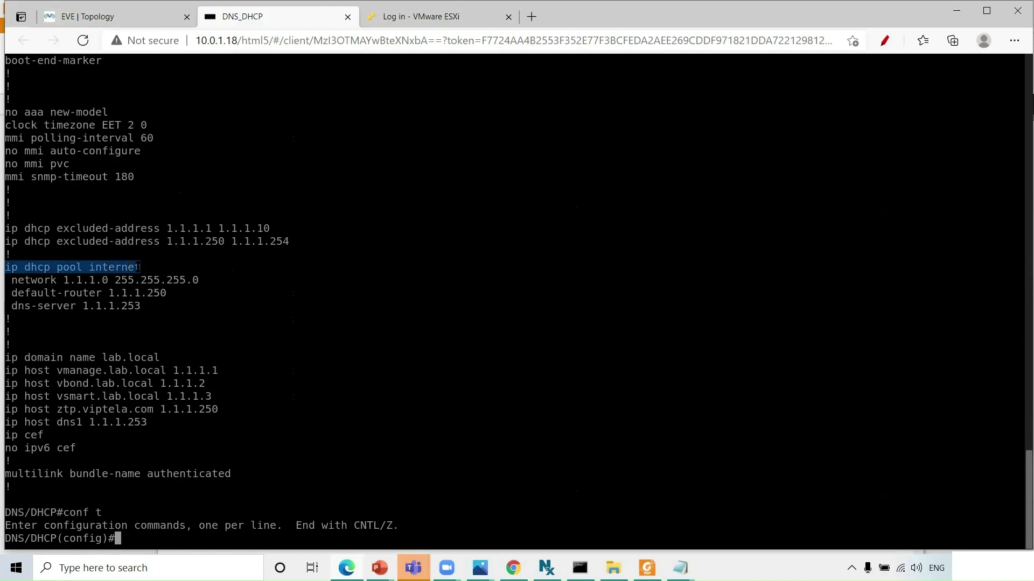
{"action": "right_click", "coordinate": [138, 267]}
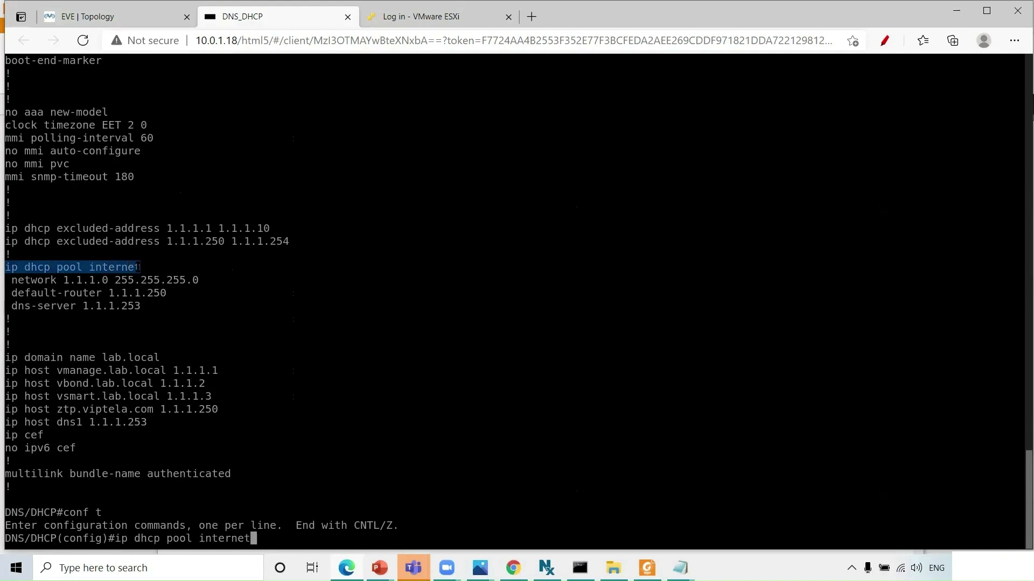
{"action": "key", "text": "Return"}
- Set the internet pool's domain-name to lab.local
{"action": "type", "text": "dom"}
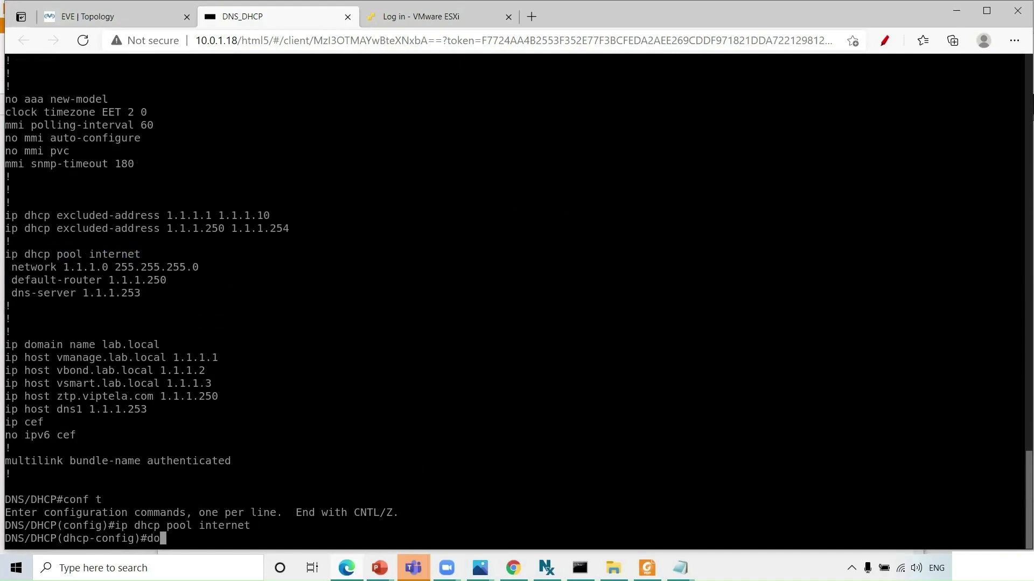
{"action": "key", "text": "Tab"}
{"action": "type", "text": "la"}
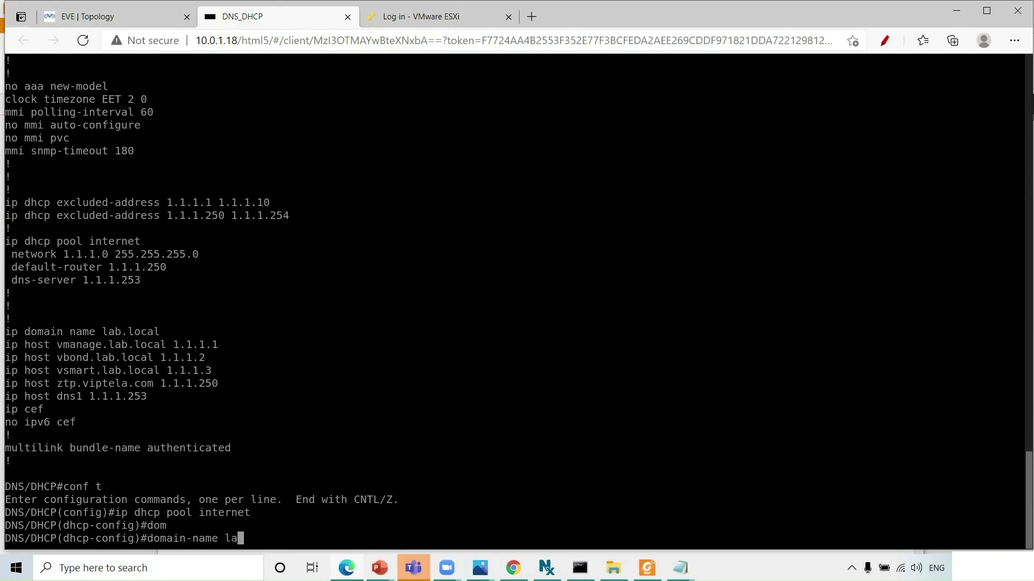
{"action": "type", "text": "b.local"}
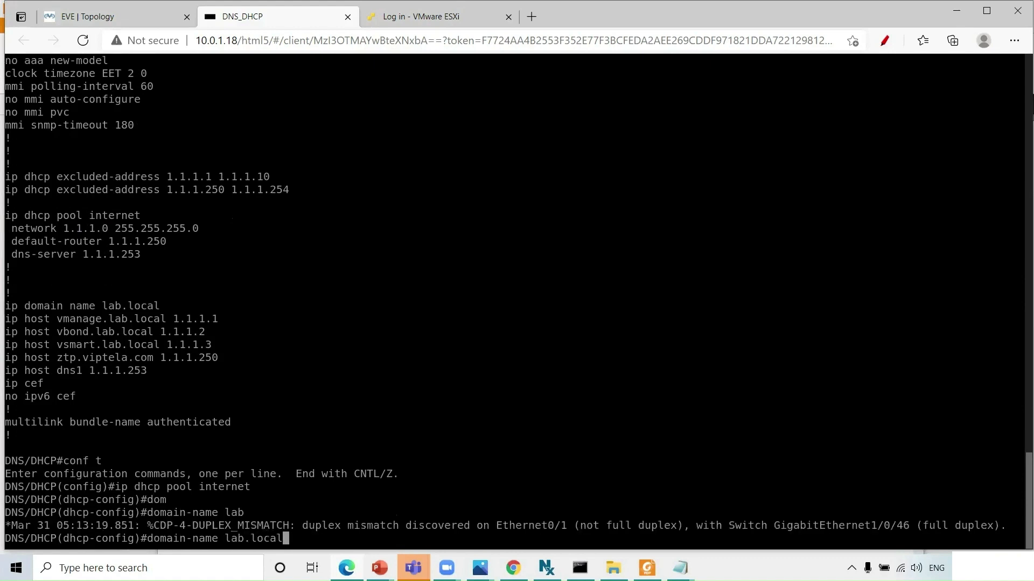
{"action": "key", "text": "Return"}
- Exit configuration mode and save the configuration with wri
{"action": "key", "text": "ctrl+z"}
{"action": "type", "text": "wri"}
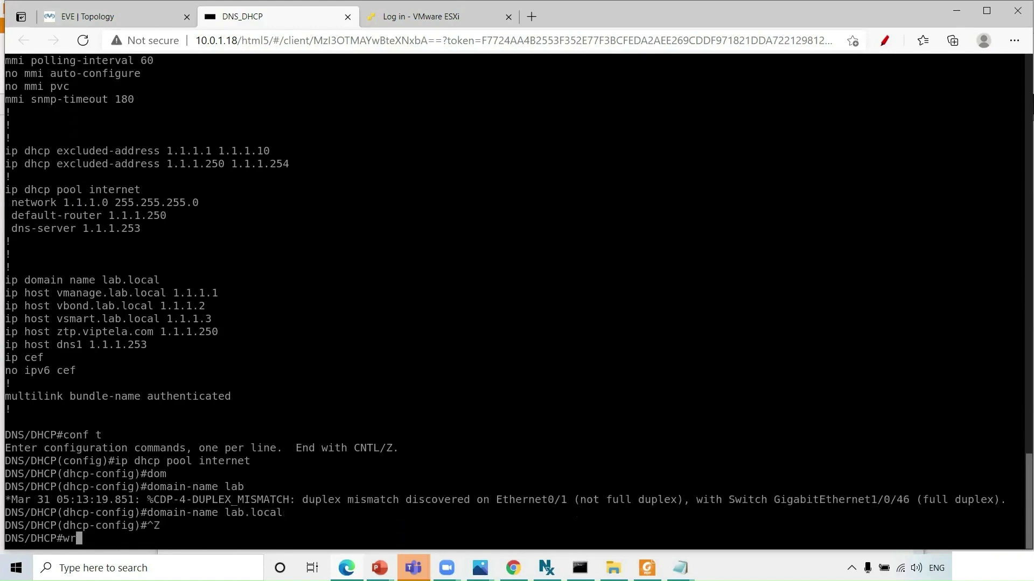
{"action": "key", "text": "Return"}
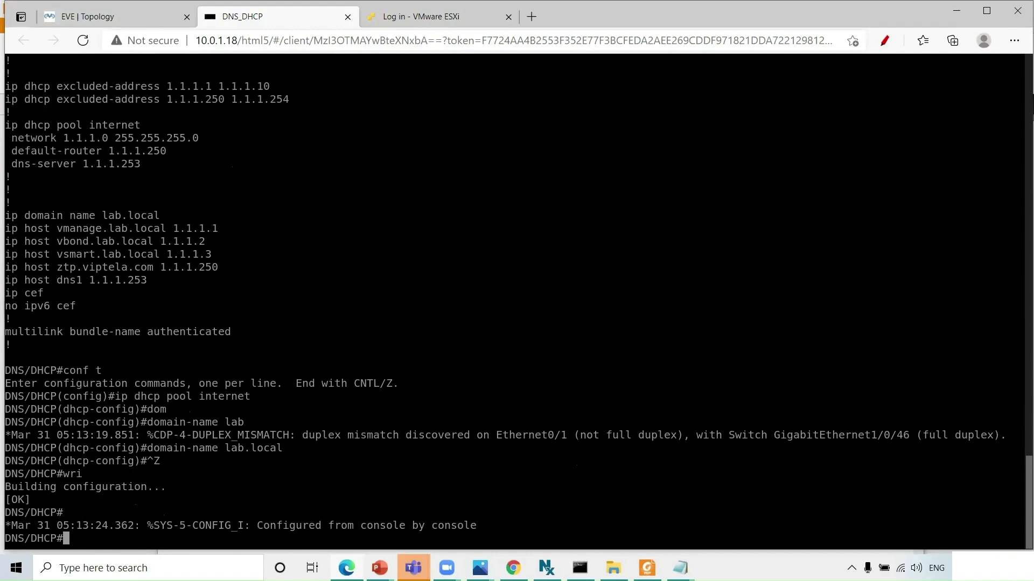
{"action": "key", "text": "ctrl+shift+Tab"}
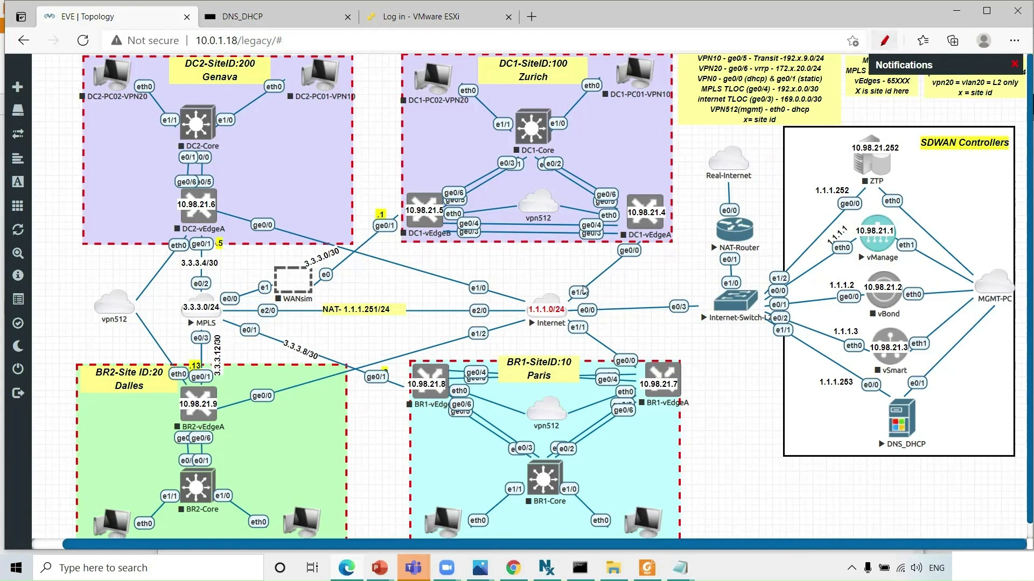
- Draw red pen strokes from BR2-vEdgeA via MPLS and DC1-Core to vManage, and circle NAT 1.1.1.251/24
{"action": "left_click", "coordinate": [884, 41]}
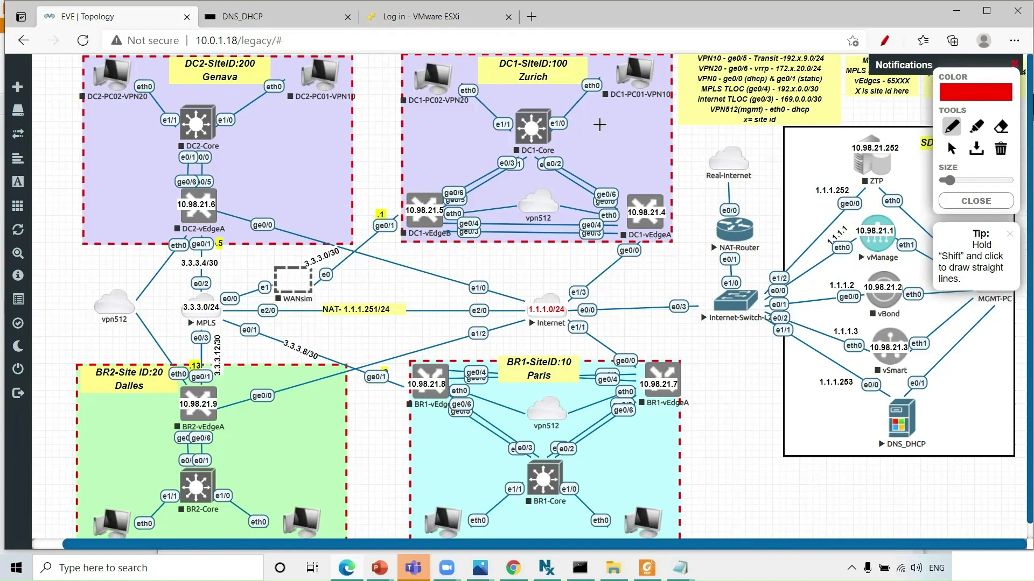
{"action": "mouse_move", "coordinate": [599, 122]}
{"action": "left_mouse_down"}
{"action": "mouse_move", "coordinate": [616, 122]}
{"action": "mouse_move", "coordinate": [619, 142]}
{"action": "mouse_move", "coordinate": [601, 125]}
{"action": "left_mouse_up"}
{"action": "mouse_move", "coordinate": [208, 383]}
{"action": "left_mouse_down"}
{"action": "mouse_move", "coordinate": [205, 308]}
{"action": "mouse_move", "coordinate": [340, 261]}
{"action": "mouse_move", "coordinate": [377, 205]}
{"action": "mouse_move", "coordinate": [500, 138]}
{"action": "mouse_move", "coordinate": [609, 128]}
{"action": "mouse_move", "coordinate": [697, 157]}
{"action": "mouse_move", "coordinate": [763, 291]}
{"action": "mouse_move", "coordinate": [843, 246]}
{"action": "left_mouse_up"}
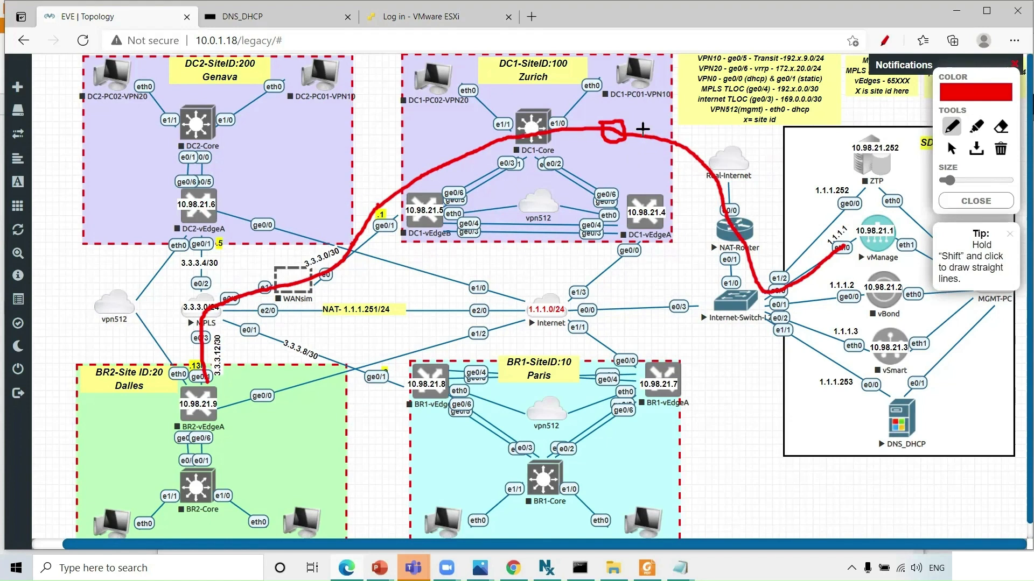
{"action": "mouse_move", "coordinate": [640, 120]}
{"action": "left_mouse_down"}
{"action": "mouse_move", "coordinate": [637, 141]}
{"action": "mouse_move", "coordinate": [640, 116]}
{"action": "mouse_move", "coordinate": [654, 122]}
{"action": "mouse_move", "coordinate": [652, 153]}
{"action": "mouse_move", "coordinate": [635, 145]}
{"action": "left_mouse_up"}
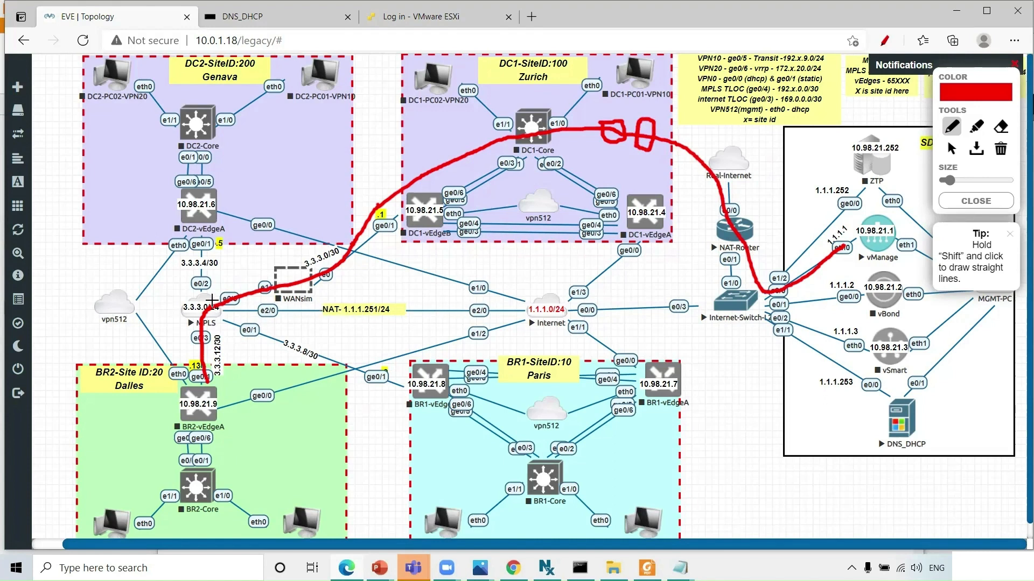
{"action": "mouse_move", "coordinate": [213, 302]}
{"action": "left_mouse_down"}
{"action": "mouse_move", "coordinate": [226, 300]}
{"action": "mouse_move", "coordinate": [232, 318]}
{"action": "mouse_move", "coordinate": [213, 313]}
{"action": "mouse_move", "coordinate": [214, 302]}
{"action": "left_mouse_up"}
{"action": "mouse_move", "coordinate": [321, 305]}
{"action": "left_mouse_down"}
{"action": "mouse_move", "coordinate": [389, 297]}
{"action": "mouse_move", "coordinate": [407, 319]}
{"action": "mouse_move", "coordinate": [308, 323]}
{"action": "mouse_move", "coordinate": [319, 304]}
{"action": "left_mouse_up"}
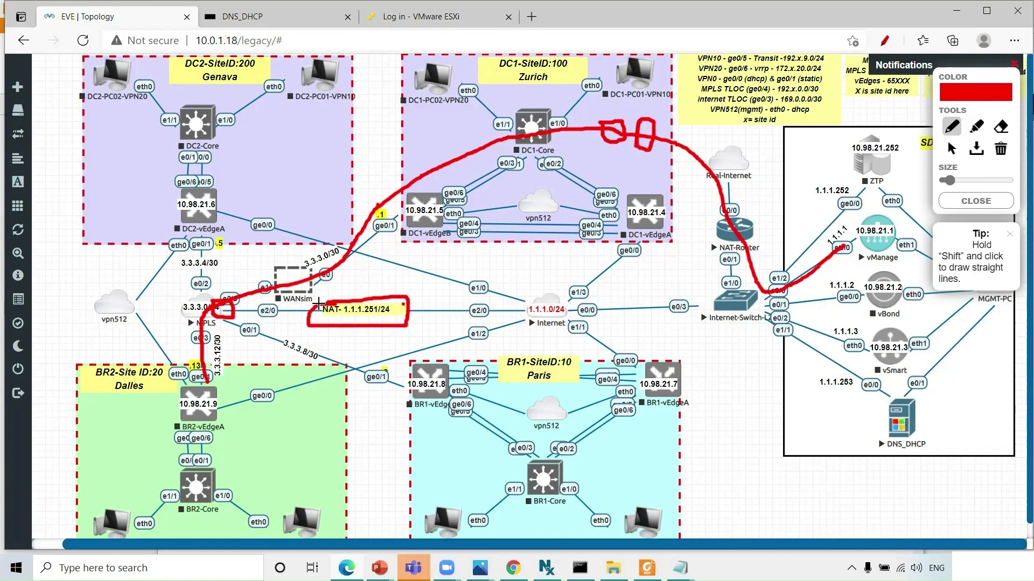